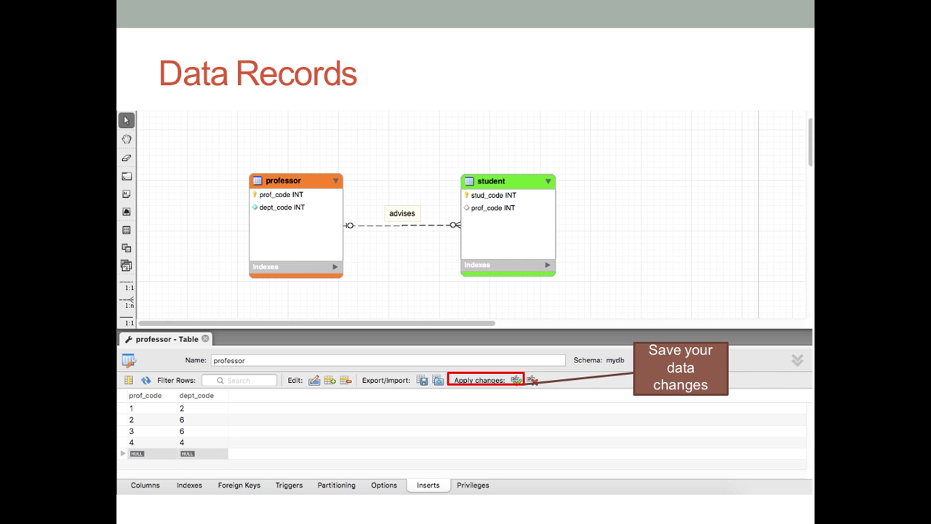
Exit the slide show, switch to MySQL Workbench, create a new model and add an EER diagram to it.
{"action": "key", "text": "Escape"}
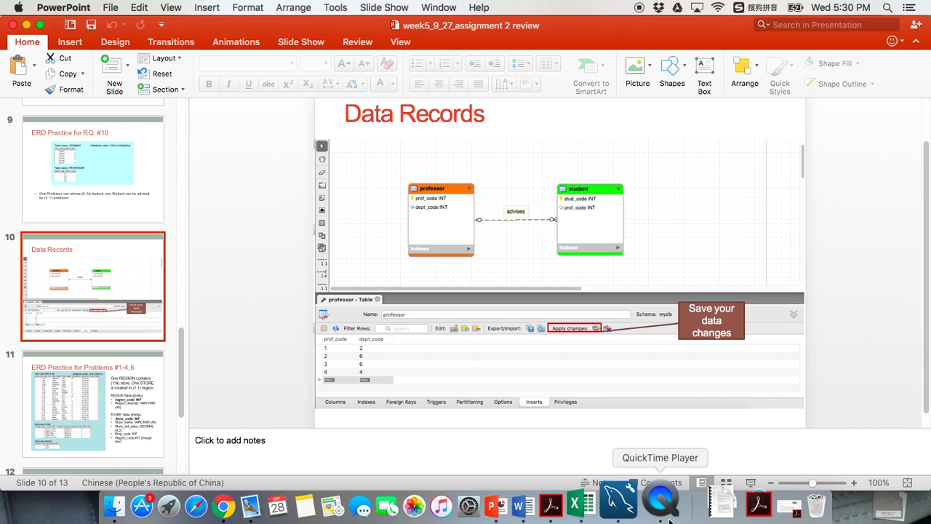
{"action": "left_click", "coordinate": [627, 500]}
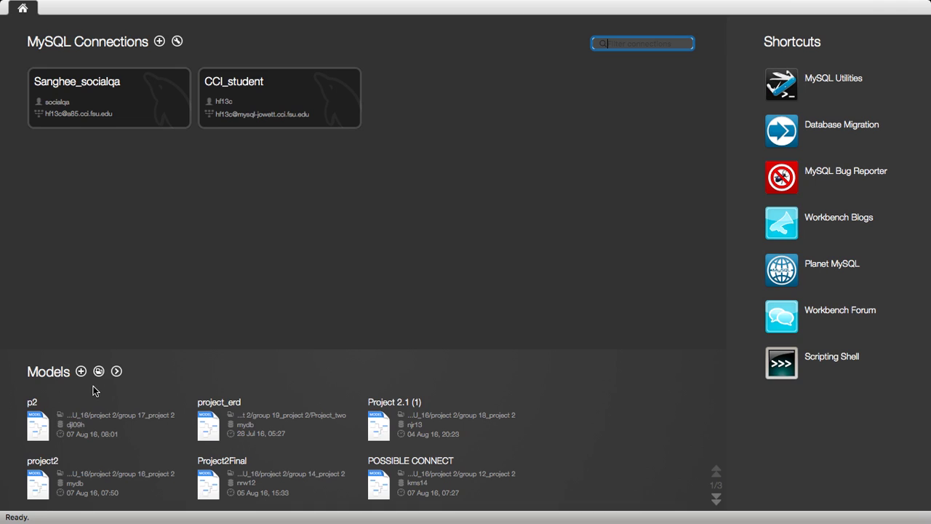
{"action": "left_click", "coordinate": [80, 372]}
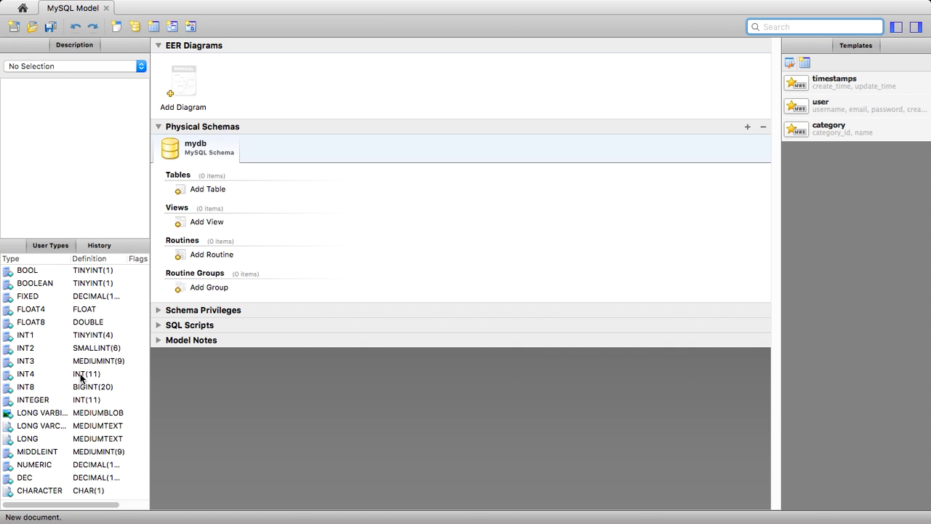
{"action": "double_click", "coordinate": [187, 88]}
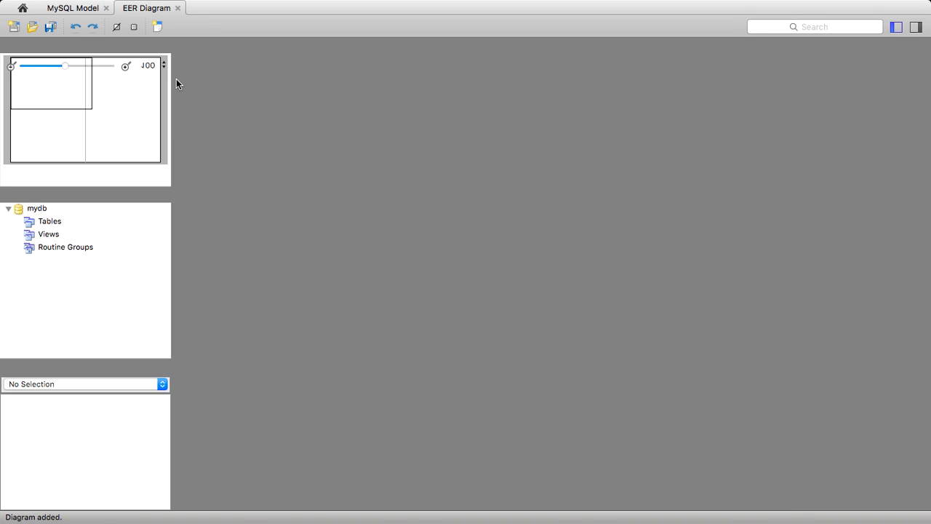
Look through the diagram's drawing, table and relationship tools.
{"action": "left_click", "coordinate": [181, 69]}
{"action": "left_click", "coordinate": [182, 89]}
{"action": "left_click", "coordinate": [182, 109]}
{"action": "left_click", "coordinate": [182, 128]}
{"action": "left_click", "coordinate": [182, 147]}
{"action": "left_click", "coordinate": [182, 168]}
{"action": "left_click", "coordinate": [182, 187]}
{"action": "left_click", "coordinate": [182, 206]}
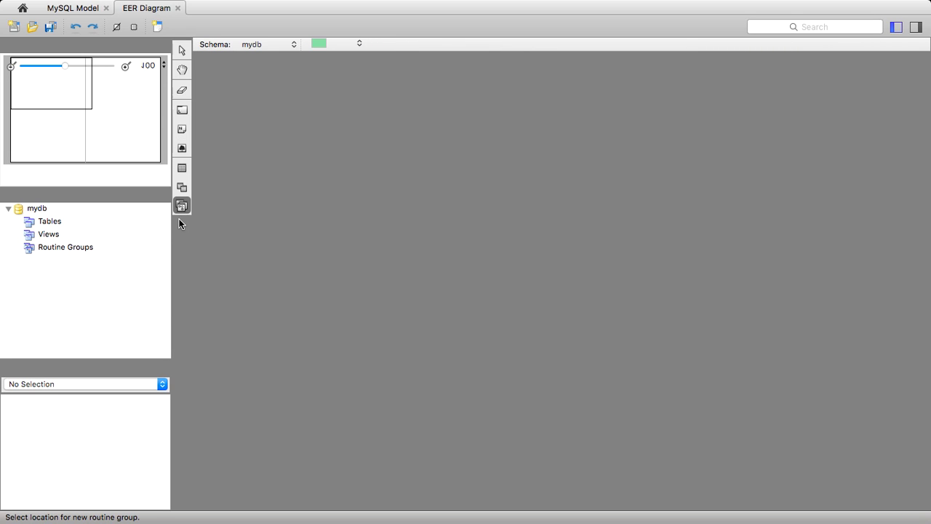
{"action": "left_click", "coordinate": [182, 229]}
{"action": "left_click", "coordinate": [182, 249]}
{"action": "left_click", "coordinate": [182, 266]}
{"action": "left_click", "coordinate": [182, 284]}
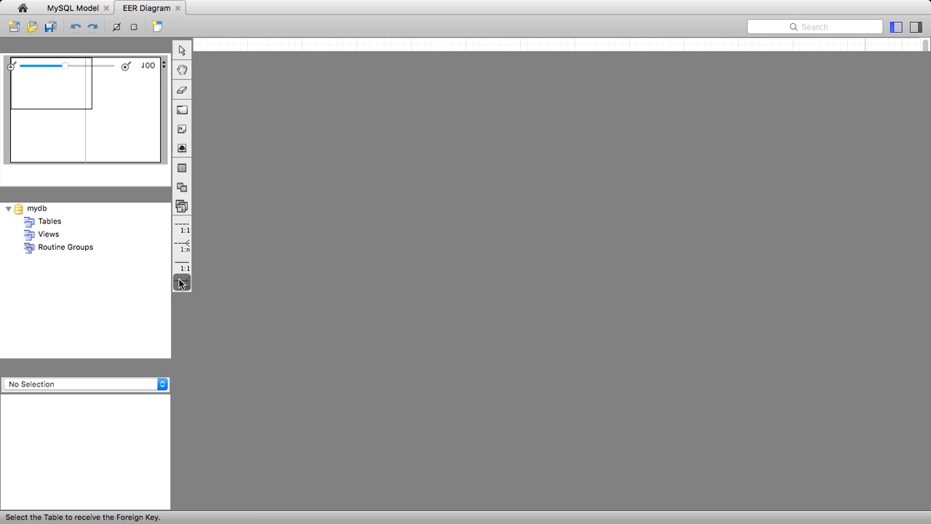
{"action": "left_click", "coordinate": [182, 301]}
{"action": "left_click", "coordinate": [182, 323]}
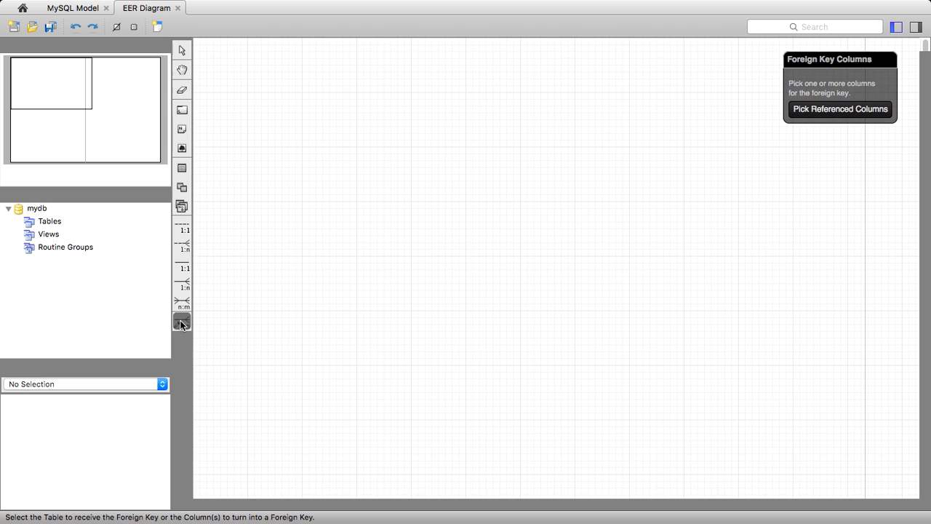
Place a new table on the diagram and name it professor, switching the keyboard input source to U.S.
{"action": "left_click", "coordinate": [182, 167]}
{"action": "left_click", "coordinate": [349, 140]}
{"action": "double_click", "coordinate": [360, 140]}
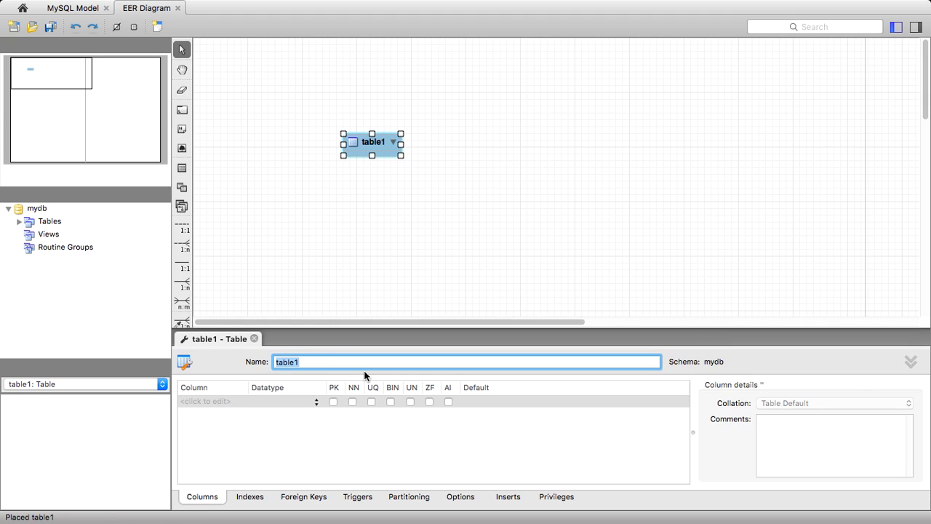
{"action": "left_click", "coordinate": [751, 7]}
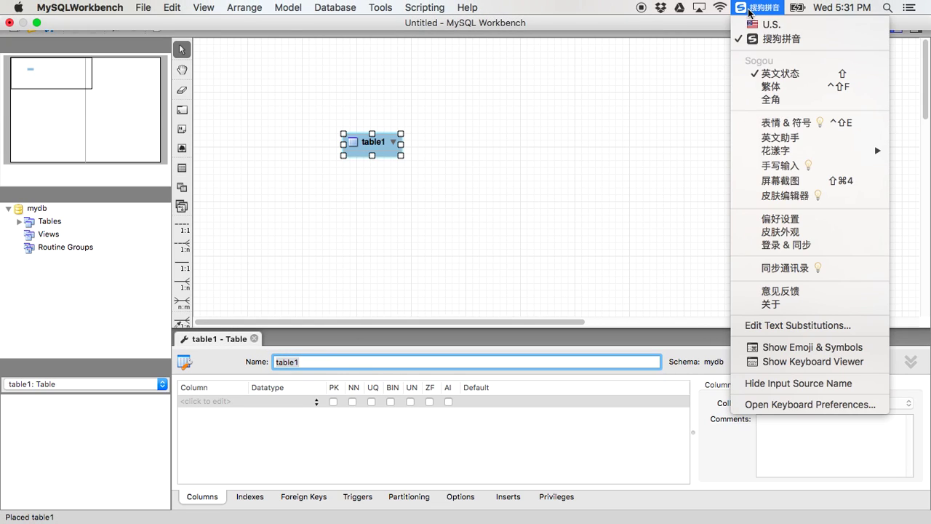
{"action": "left_click", "coordinate": [751, 29]}
{"action": "type", "text": "prof"}
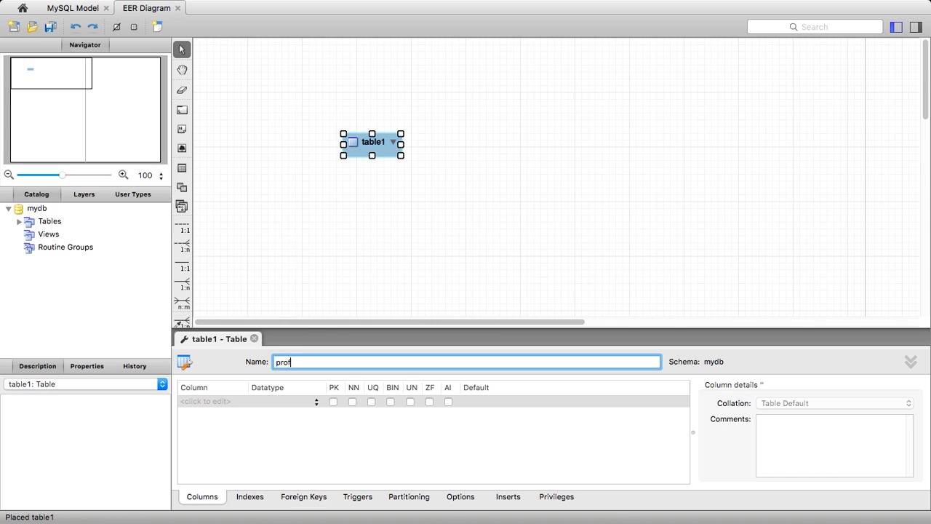
{"action": "type", "text": "essor"}
Leave full-screen mode, check the PROFESSOR table's columns on slide 9 in PowerPoint, and return to MySQL Workbench.
{"action": "mouse_move", "coordinate": [198, 1]}
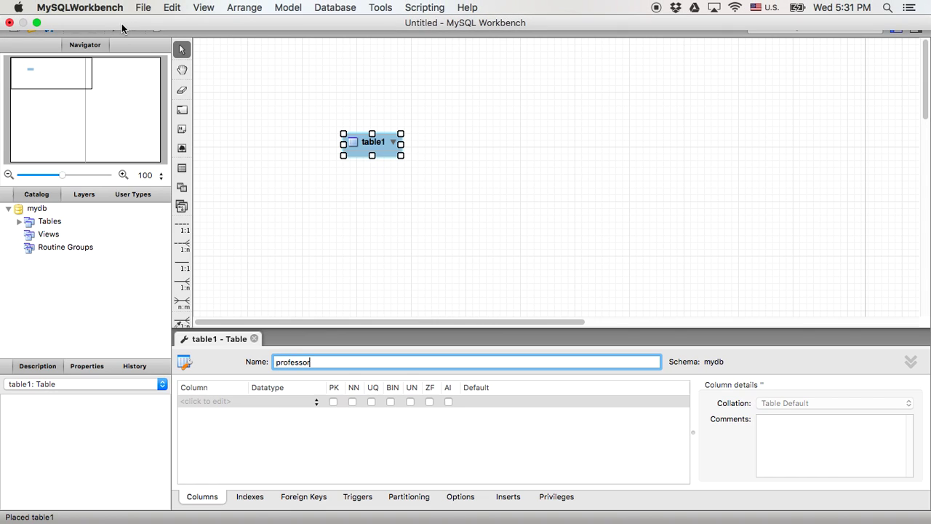
{"action": "left_click", "coordinate": [36, 22]}
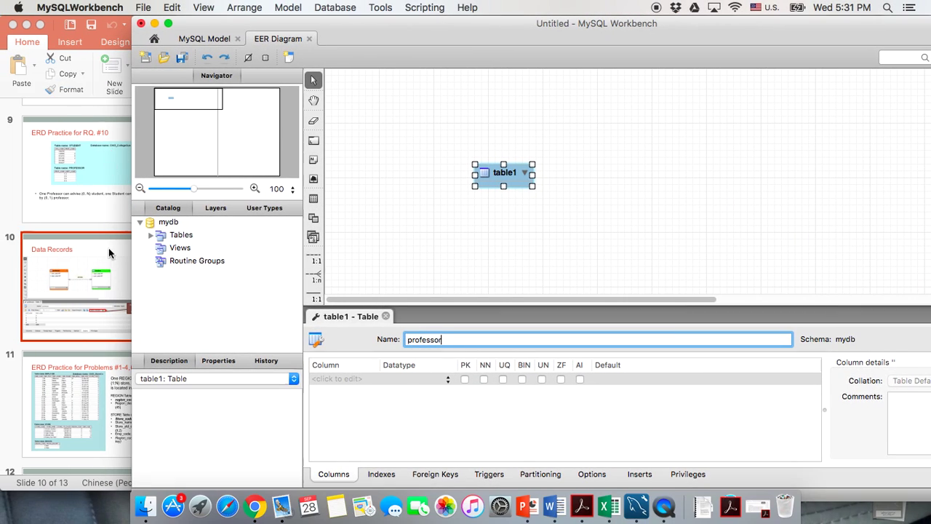
{"action": "left_click", "coordinate": [88, 192]}
{"action": "left_click", "coordinate": [95, 173]}
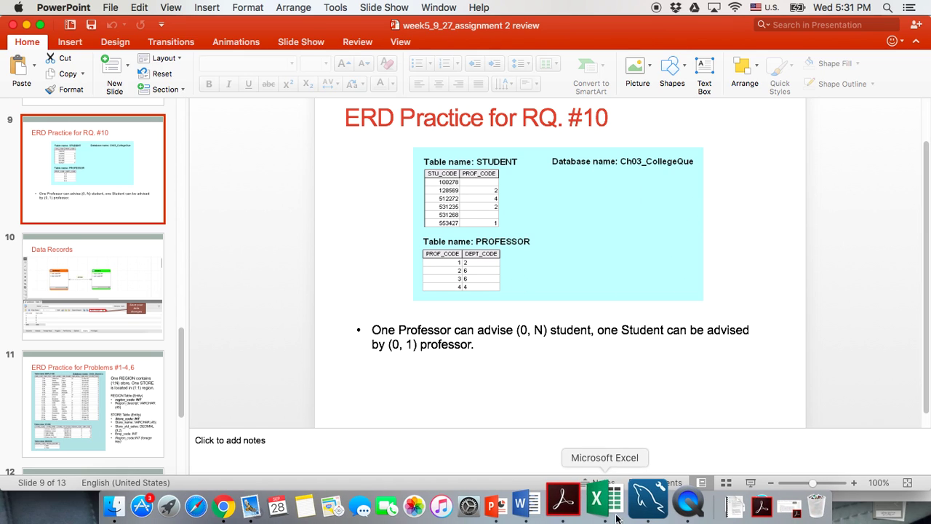
{"action": "left_click", "coordinate": [650, 502]}
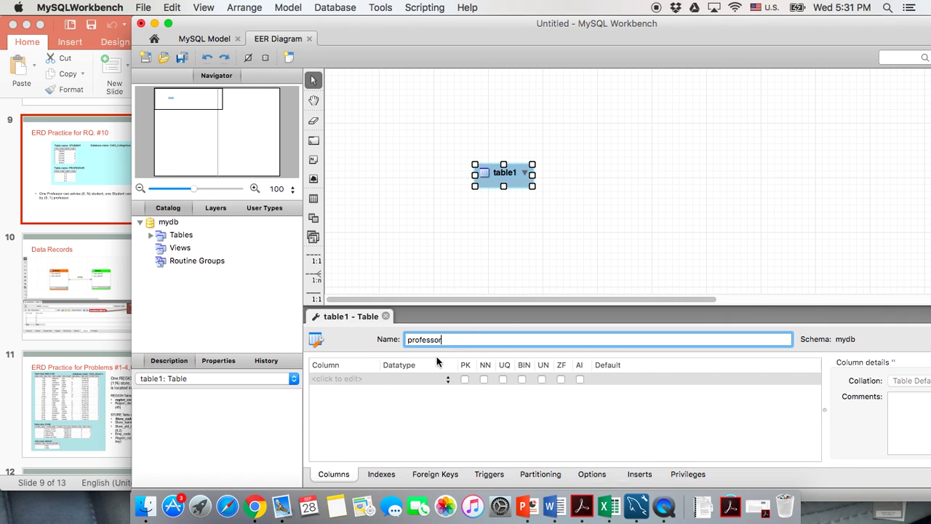
Add an INT column pro_code to the professor table as its primary key, not null and unsigned.
{"action": "left_click", "coordinate": [342, 381]}
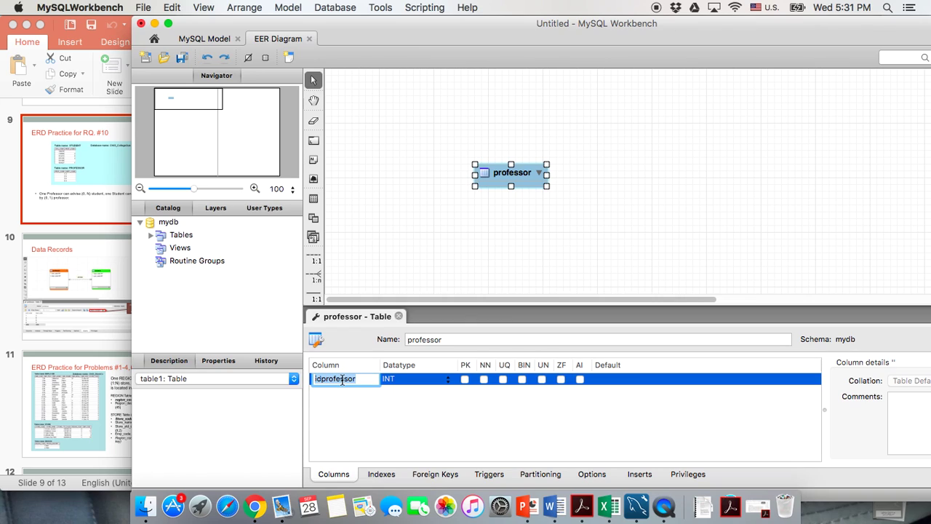
{"action": "type", "text": "pro_code"}
{"action": "left_click", "coordinate": [464, 275]}
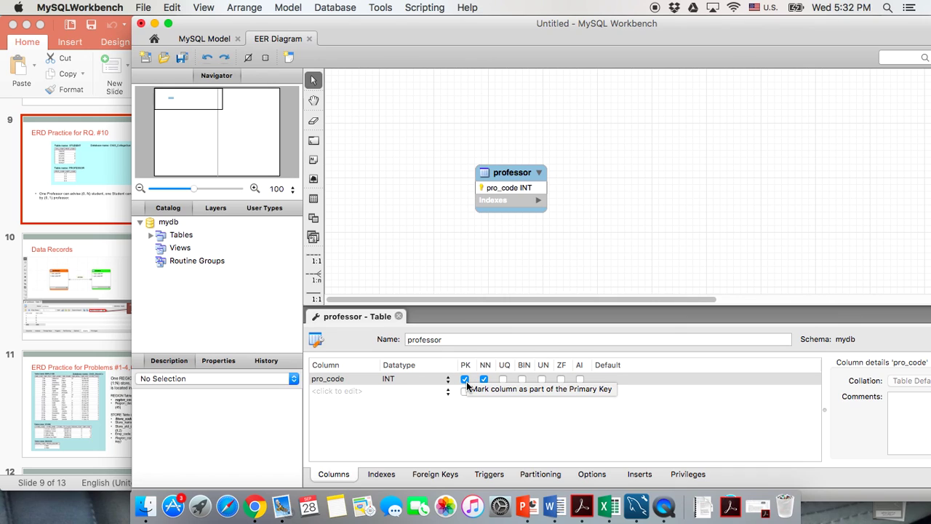
{"action": "left_click", "coordinate": [541, 380]}
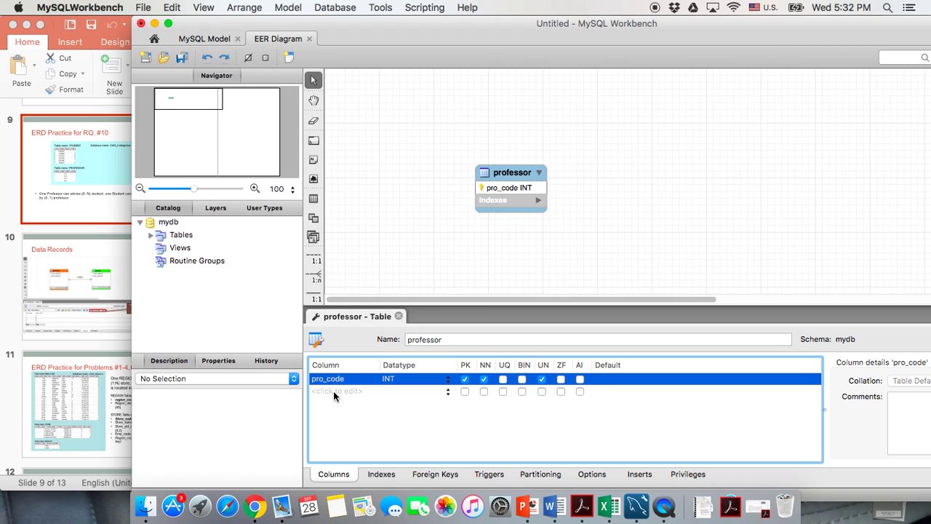
Check the PROFESSOR table on the PowerPoint slide and add an INT column dep_code to the professor table in MySQL Workbench.
{"action": "left_click", "coordinate": [73, 195]}
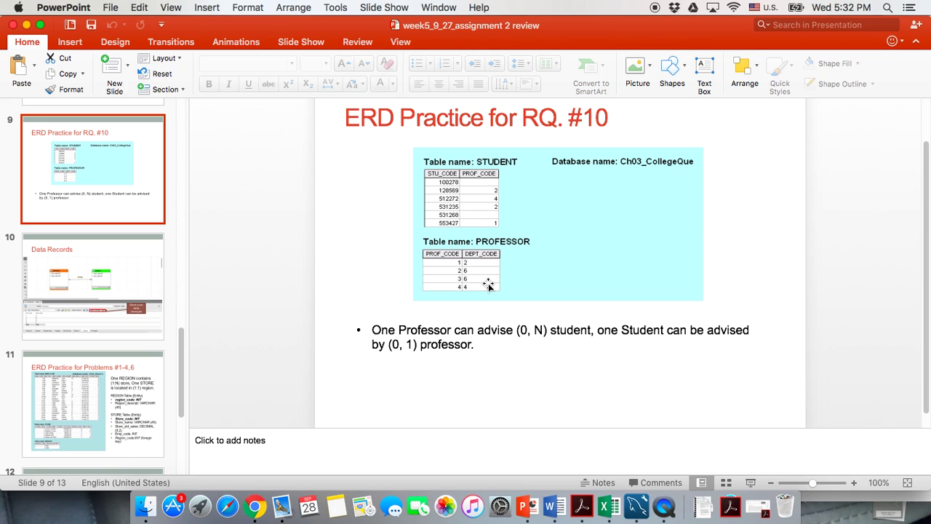
{"action": "left_click", "coordinate": [640, 517]}
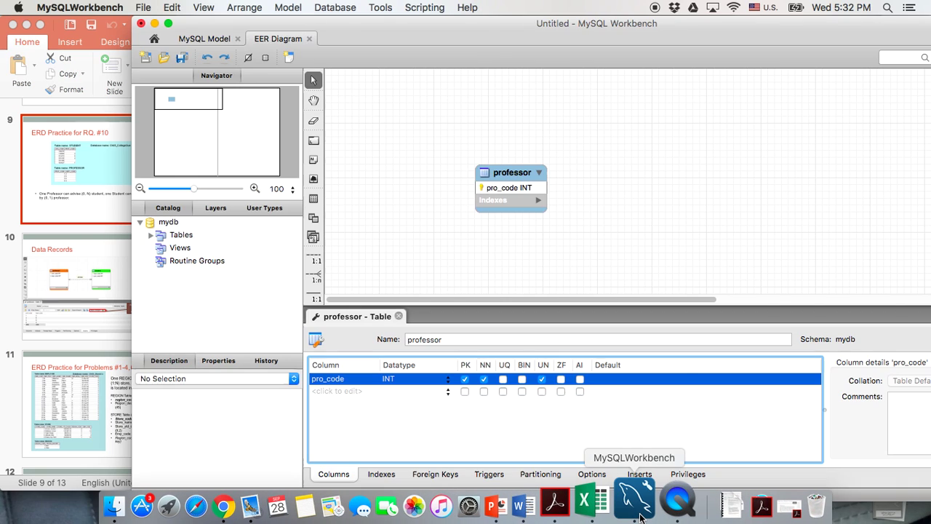
{"action": "double_click", "coordinate": [326, 392]}
{"action": "type", "text": "dep"}
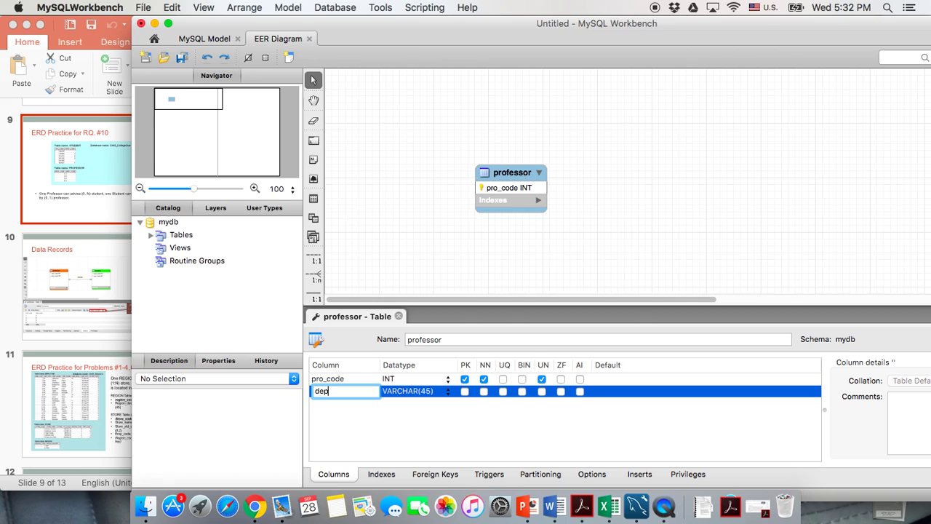
{"action": "type", "text": "_code"}
{"action": "left_click", "coordinate": [448, 394]}
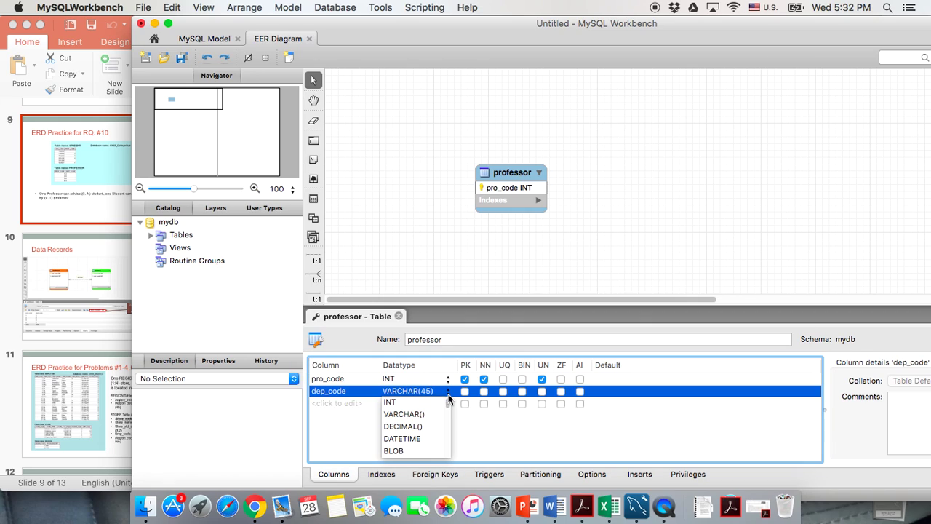
{"action": "left_click", "coordinate": [390, 402]}
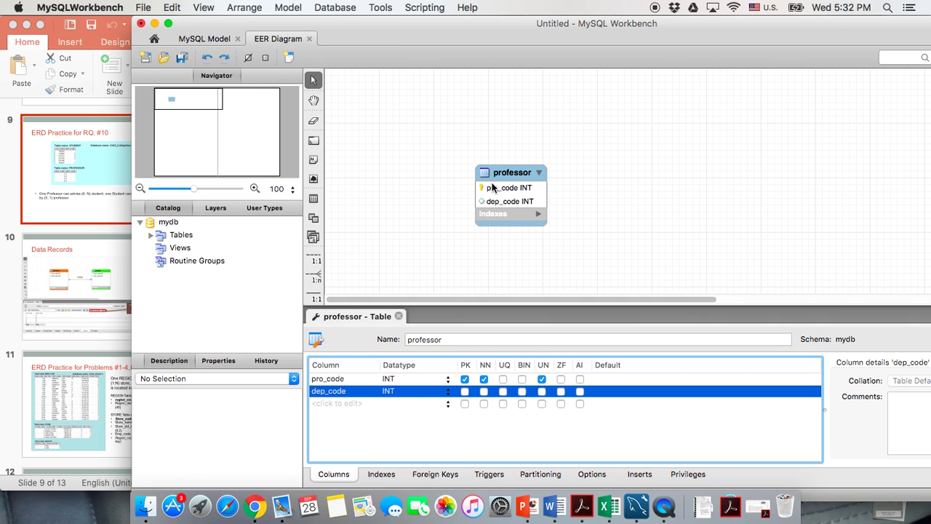
Move the professor table toward the diagram's upper-left area and enlarge its box.
{"action": "left_click_drag", "start_coordinate": [501, 176], "coordinate": [436, 131]}
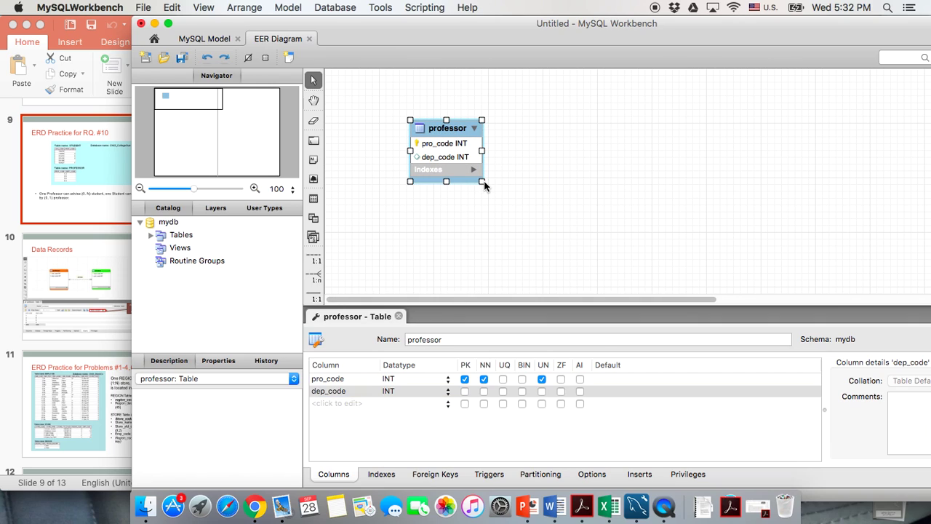
{"action": "left_click_drag", "start_coordinate": [482, 186], "coordinate": [525, 250]}
{"action": "left_click", "coordinate": [603, 260]}
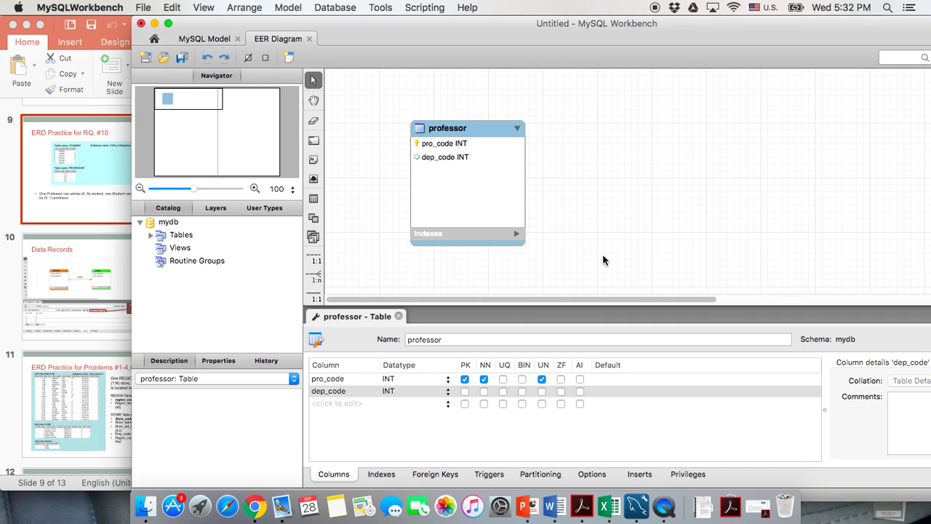
Recheck the PROFESSOR data in PowerPoint, then mark dep_code as not null and unsigned in MySQL Workbench.
{"action": "left_click", "coordinate": [40, 191]}
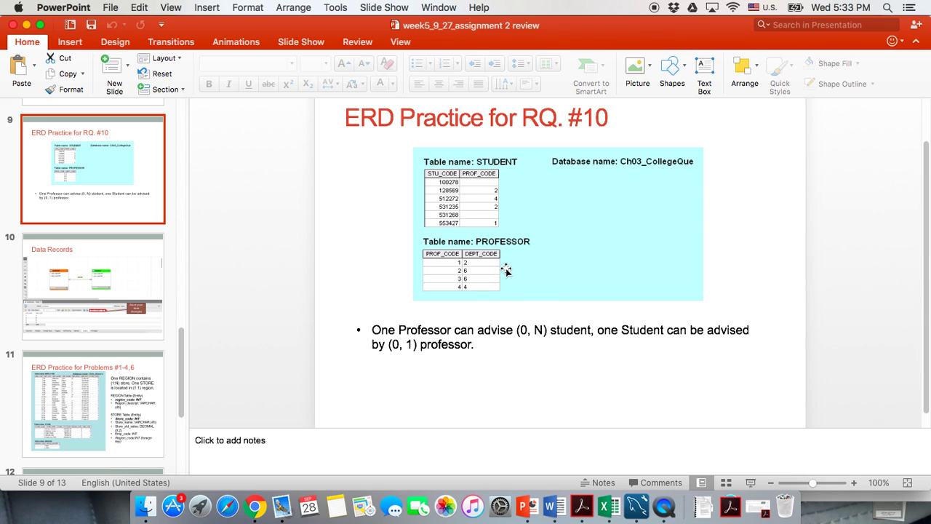
{"action": "left_click", "coordinate": [637, 507]}
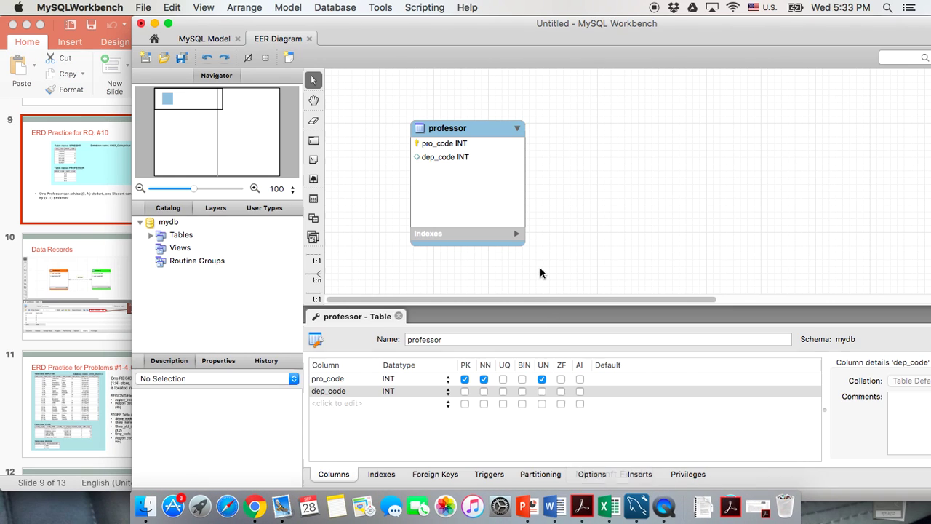
{"action": "left_click", "coordinate": [484, 392]}
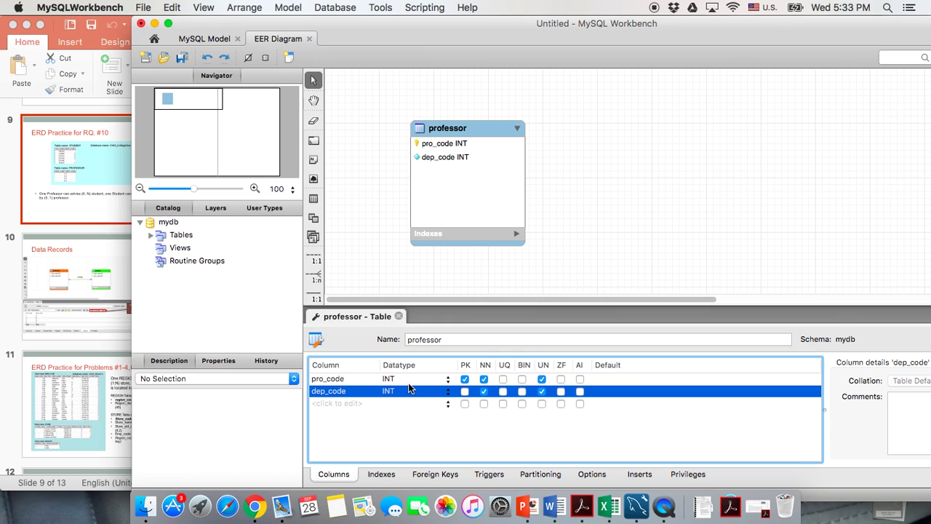
Close the professor table's editor, then reposition the table on the diagram and enlarge it slightly.
{"action": "left_click", "coordinate": [447, 128]}
{"action": "left_click_drag", "start_coordinate": [447, 128], "coordinate": [446, 117]}
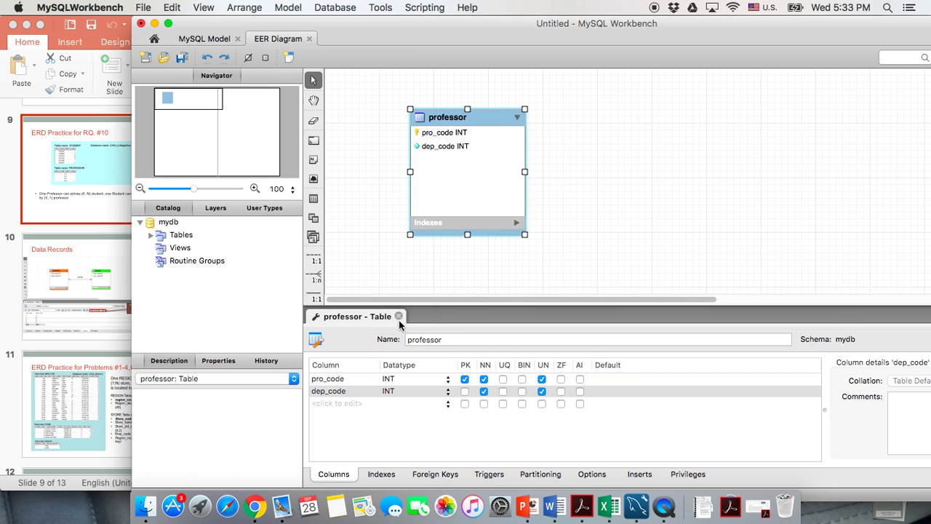
{"action": "left_click", "coordinate": [473, 255]}
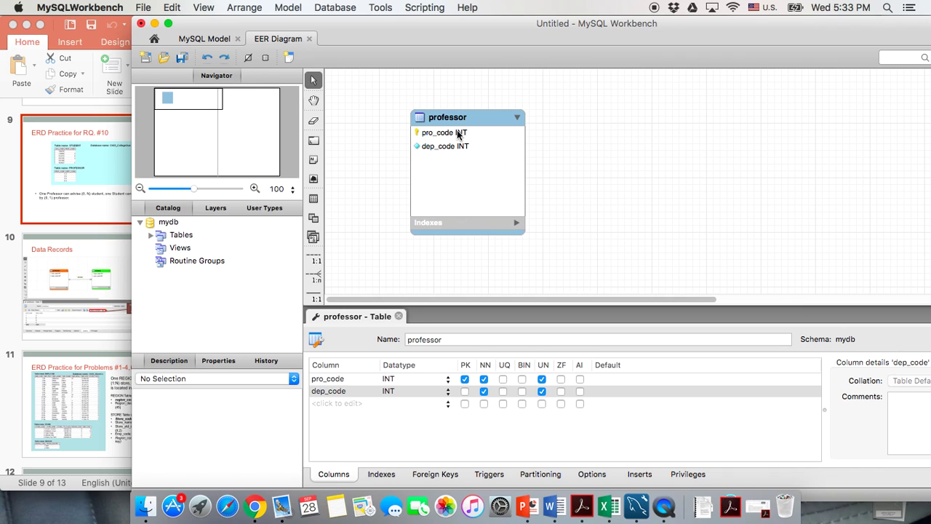
{"action": "left_click", "coordinate": [399, 316]}
{"action": "left_click", "coordinate": [470, 120]}
{"action": "left_click_drag", "start_coordinate": [470, 117], "coordinate": [494, 136]}
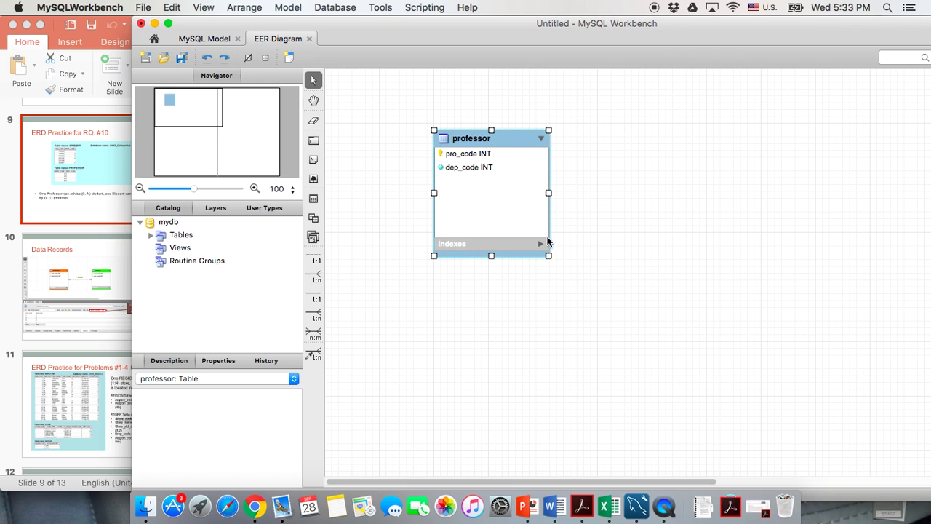
{"action": "left_click_drag", "start_coordinate": [548, 254], "coordinate": [561, 268]}
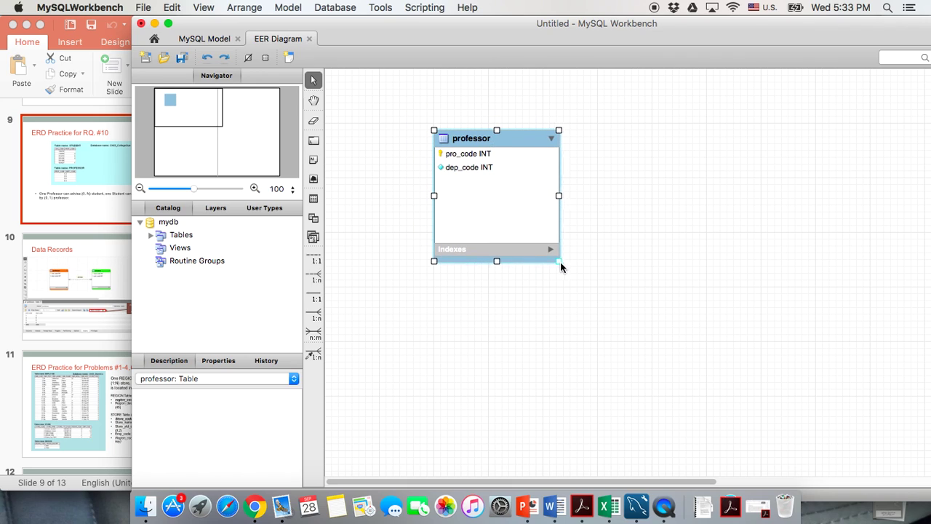
{"action": "left_click", "coordinate": [355, 197]}
Place a second table to the right of the professor table and name it student.
{"action": "left_click", "coordinate": [313, 201]}
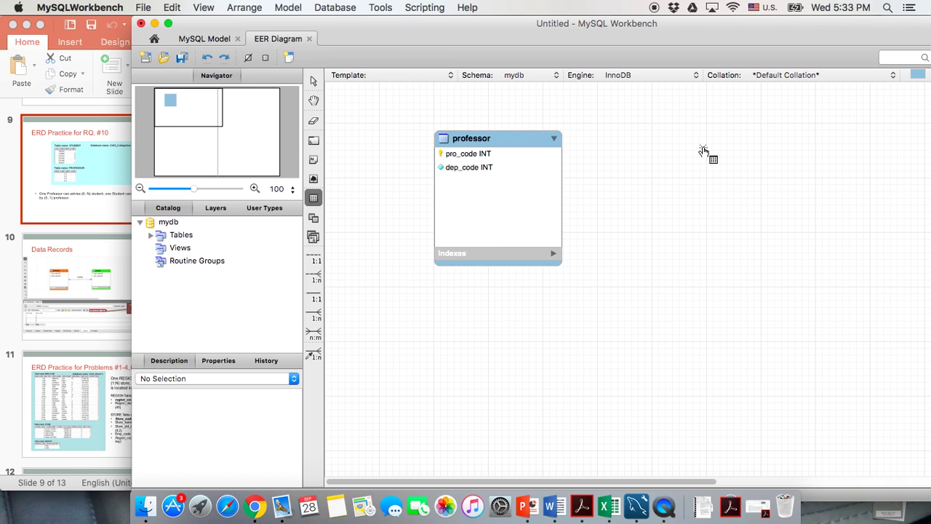
{"action": "left_click", "coordinate": [684, 140]}
{"action": "double_click", "coordinate": [705, 145]}
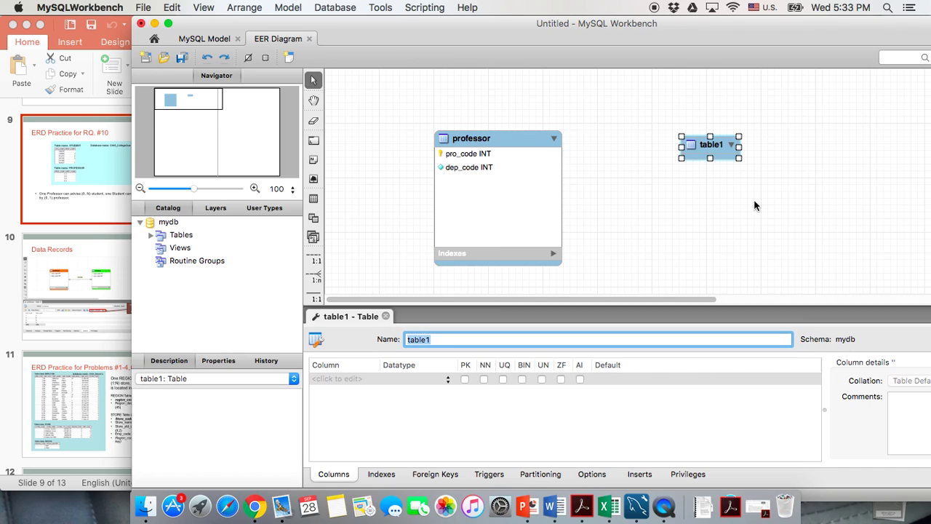
{"action": "type", "text": "student"}
Review the STUDENT data on the ERD Practice slide in PowerPoint, closing the student table's editor in MySQL Workbench in between.
{"action": "left_click", "coordinate": [83, 169]}
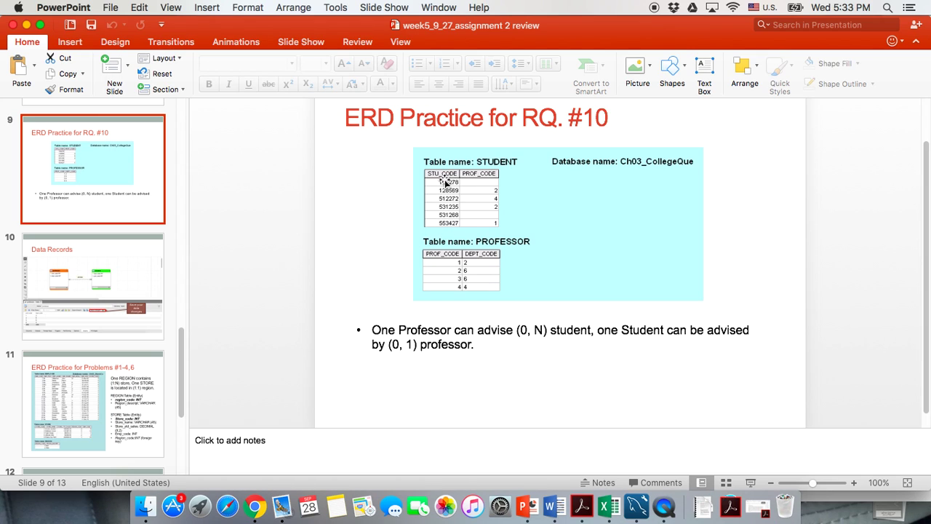
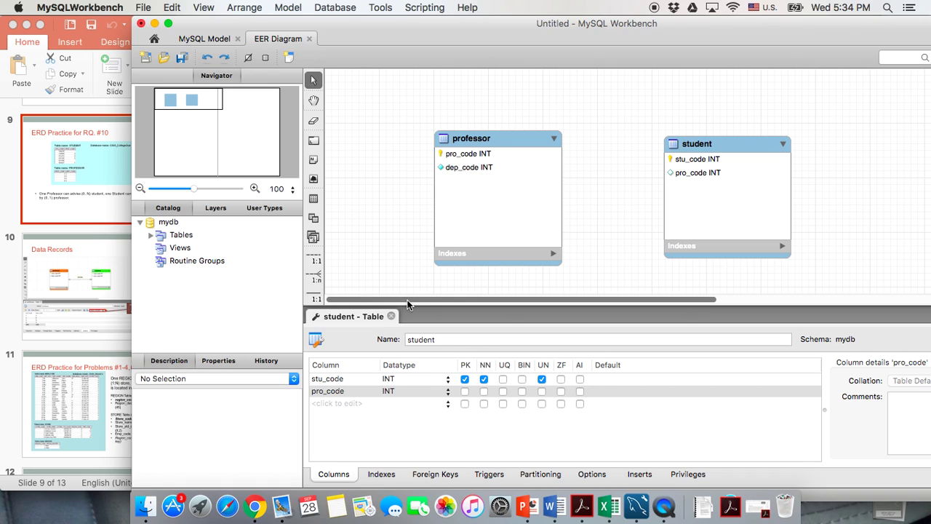
{"action": "left_click", "coordinate": [391, 315]}
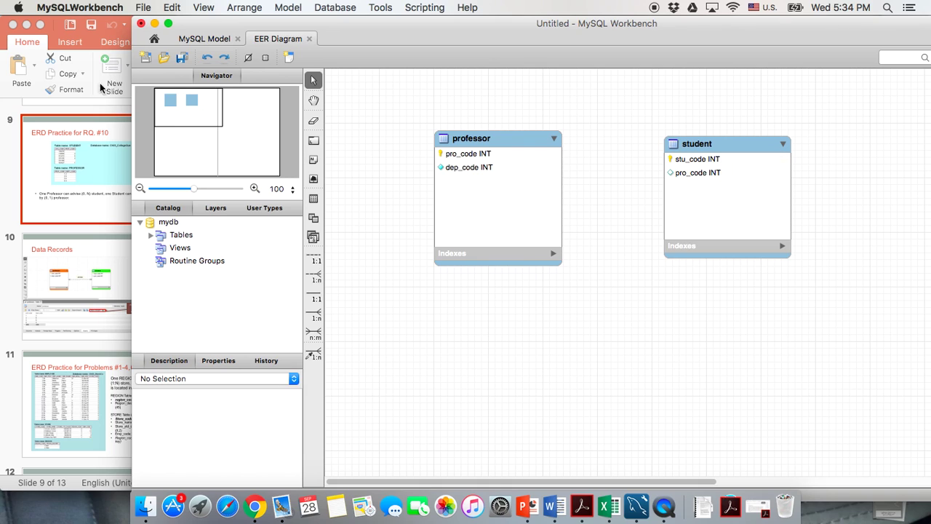
{"action": "left_click", "coordinate": [70, 159]}
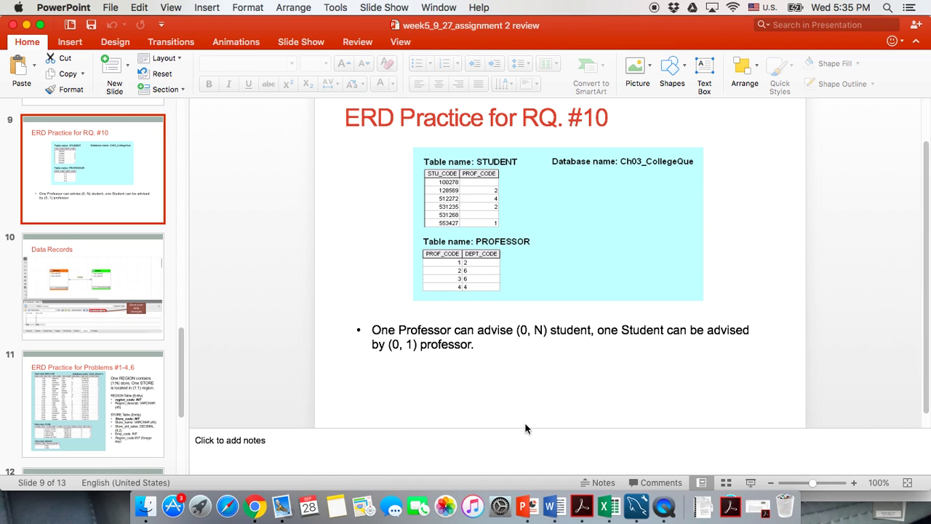
Switch to MySQL Workbench, mark the student table's pro_code column as unsigned, and close the table's editor.
{"action": "left_click", "coordinate": [638, 501]}
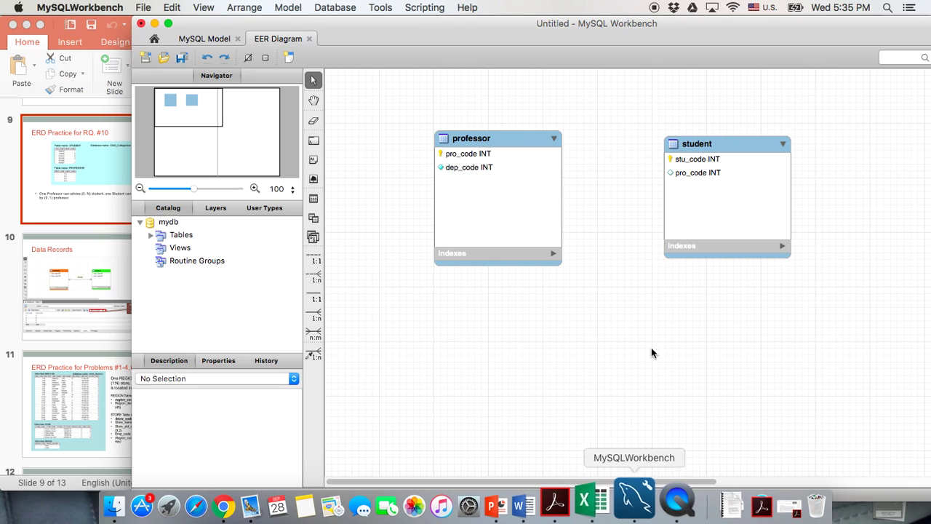
{"action": "left_click", "coordinate": [672, 210]}
{"action": "double_click", "coordinate": [710, 143]}
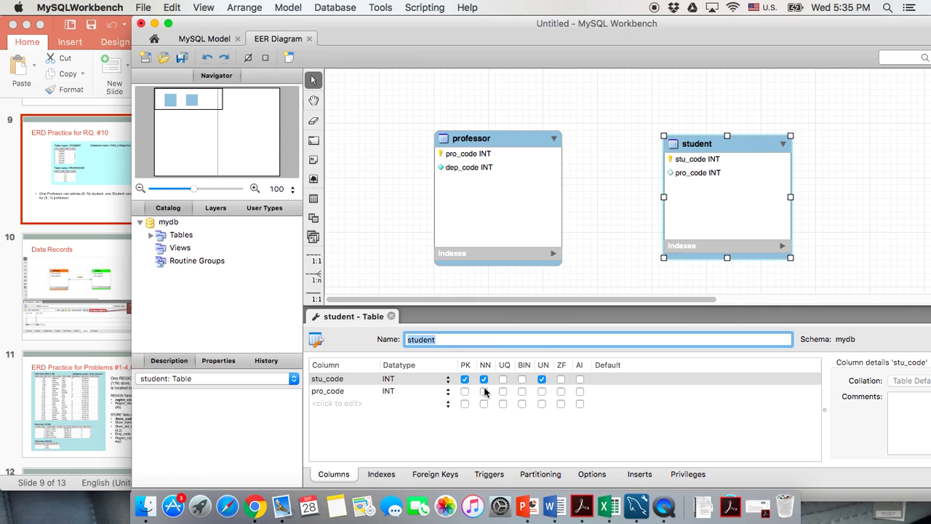
{"action": "left_click", "coordinate": [541, 392]}
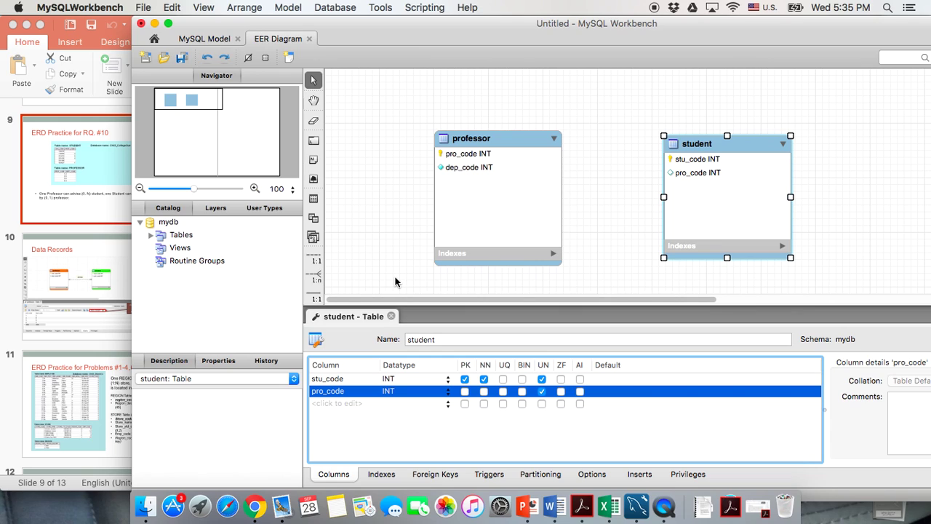
{"action": "left_click", "coordinate": [391, 316]}
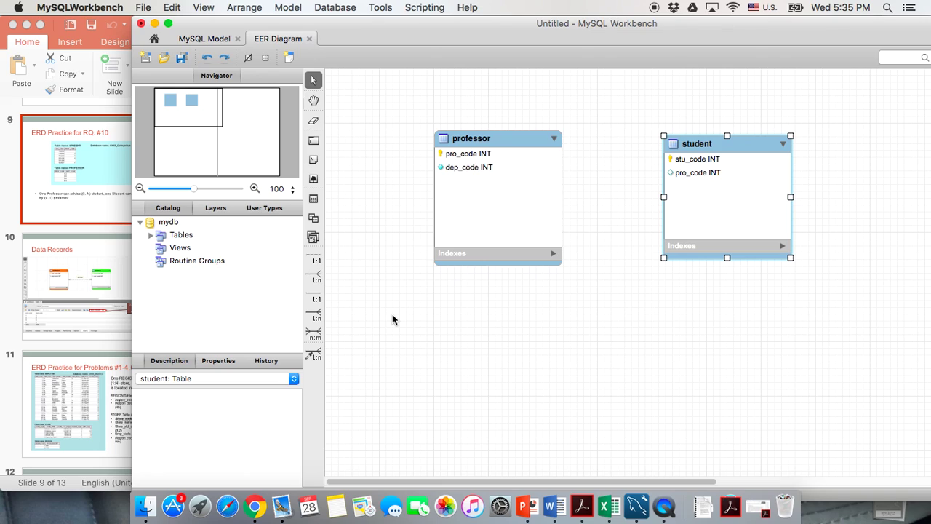
Place a relationship using existing columns from student's pro_code to professor's pro_code, then shift the professor table slightly away from student.
{"action": "left_click", "coordinate": [314, 355]}
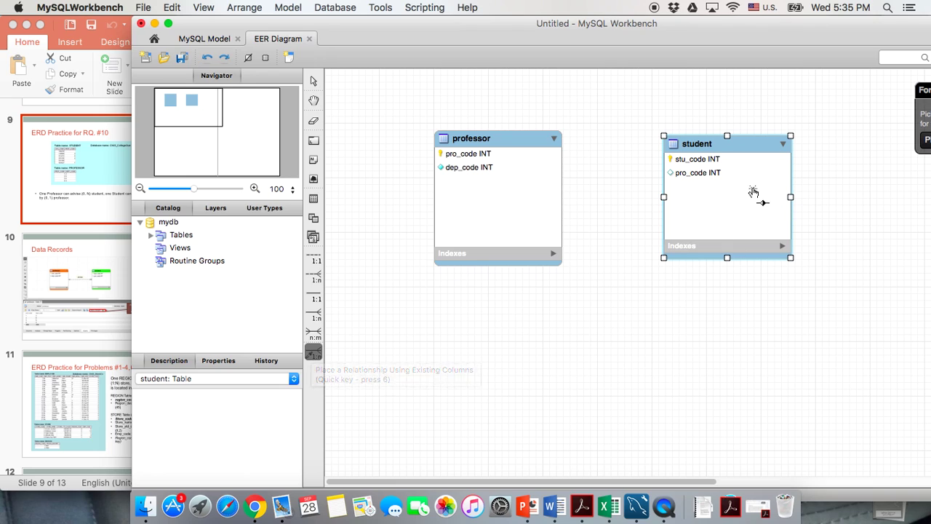
{"action": "left_click", "coordinate": [707, 177]}
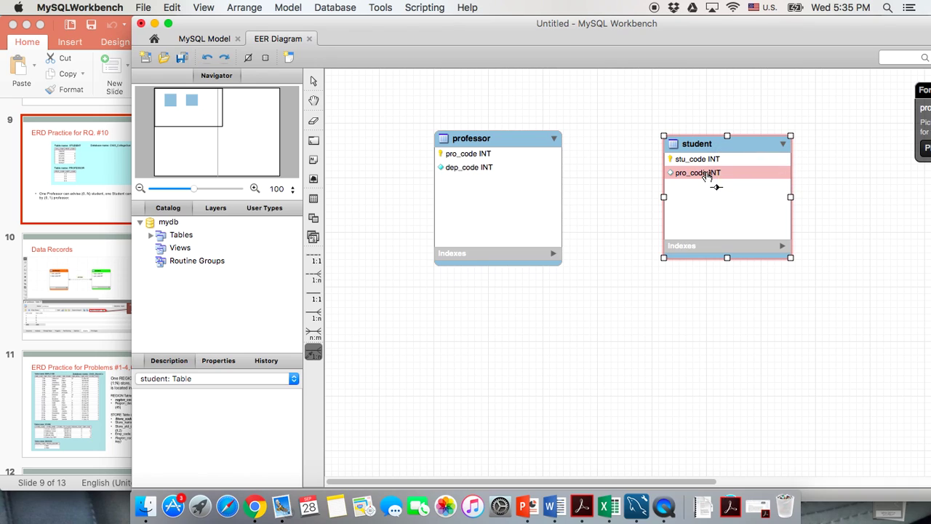
{"action": "left_click", "coordinate": [468, 154]}
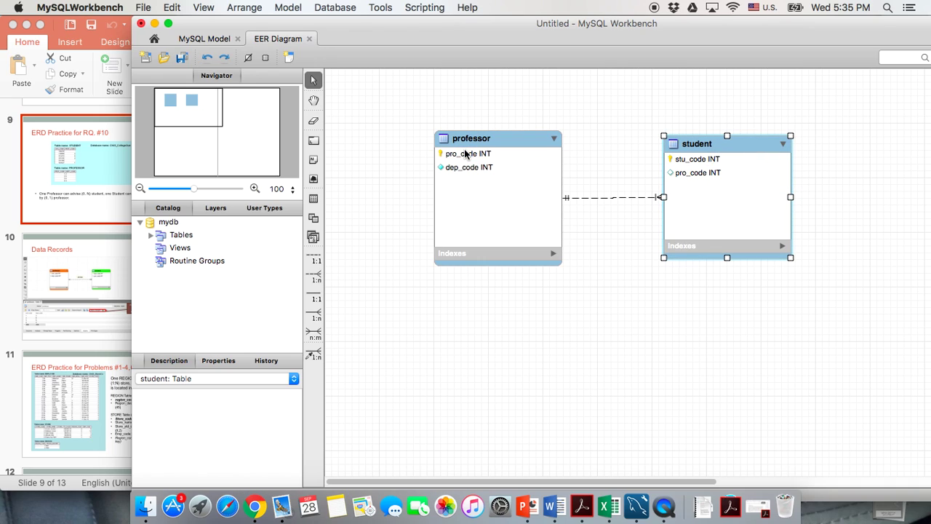
{"action": "left_click", "coordinate": [616, 299]}
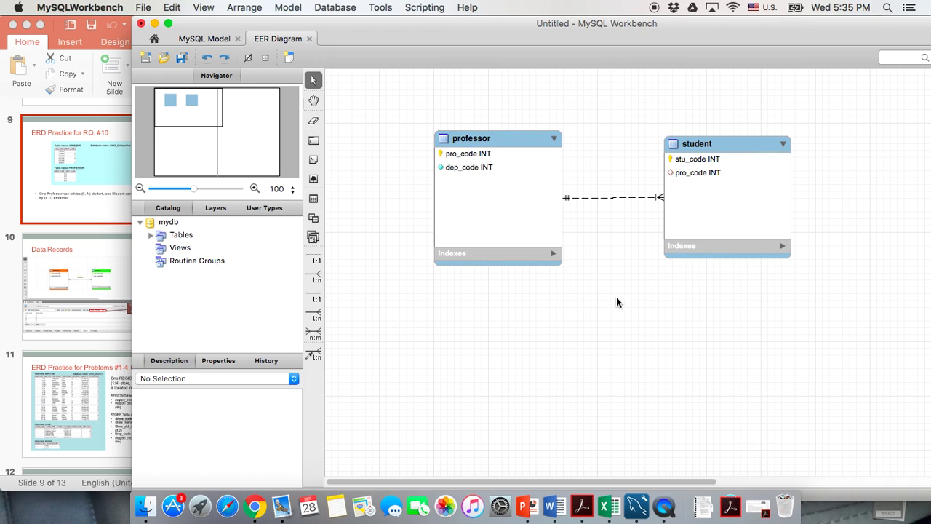
{"action": "left_click_drag", "start_coordinate": [472, 138], "coordinate": [463, 138]}
{"action": "left_click", "coordinate": [611, 318]}
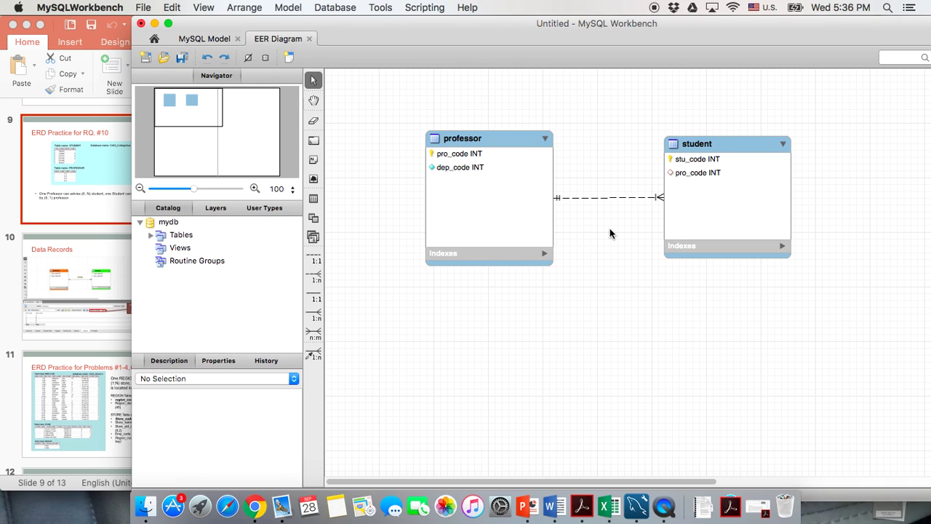
Examine the relationship notation on the Data Records slide in PowerPoint, then return to MySQL Workbench.
{"action": "left_click", "coordinate": [78, 164]}
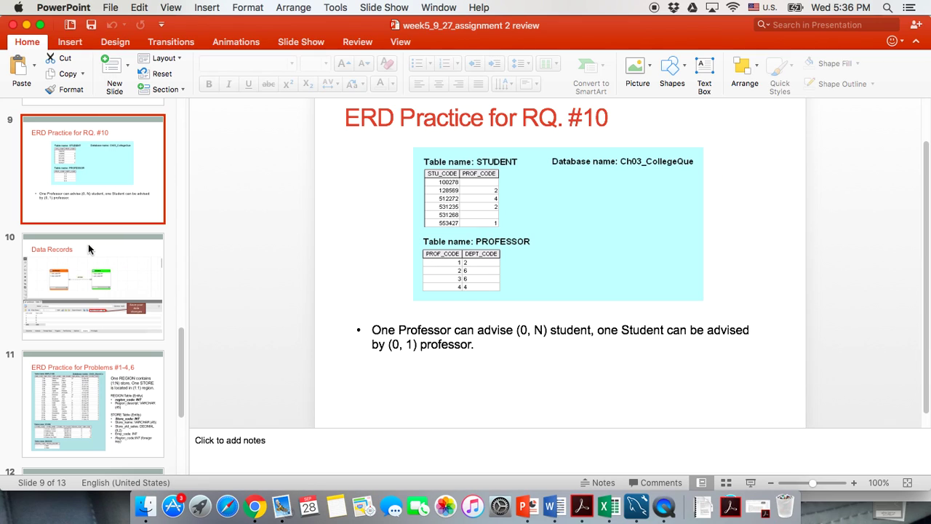
{"action": "left_click", "coordinate": [96, 302]}
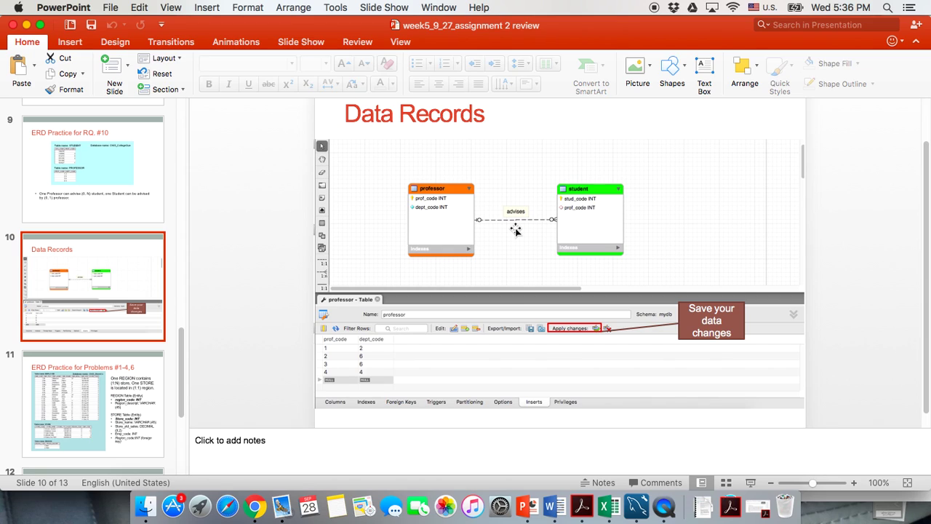
{"action": "left_click", "coordinate": [637, 507]}
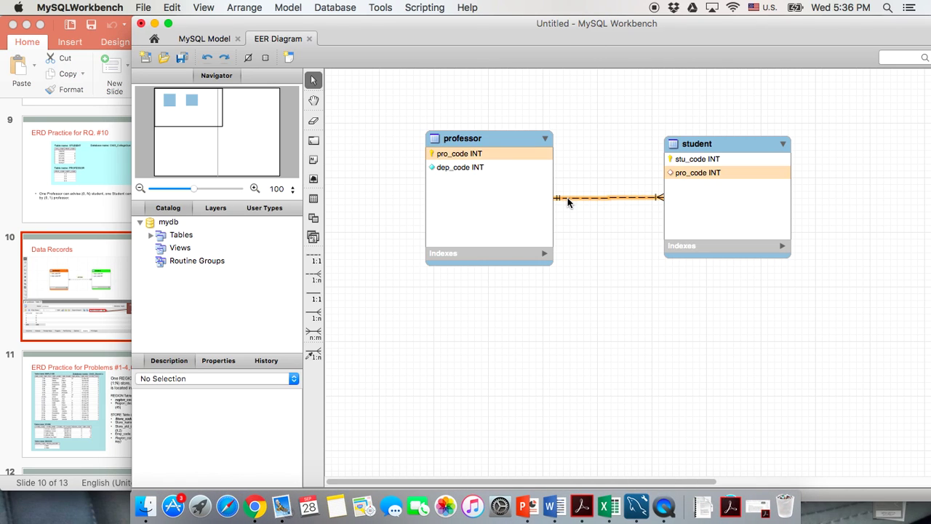
Open the foreign key settings of the relationship between professor and student.
{"action": "mouse_move", "coordinate": [567, 198]}
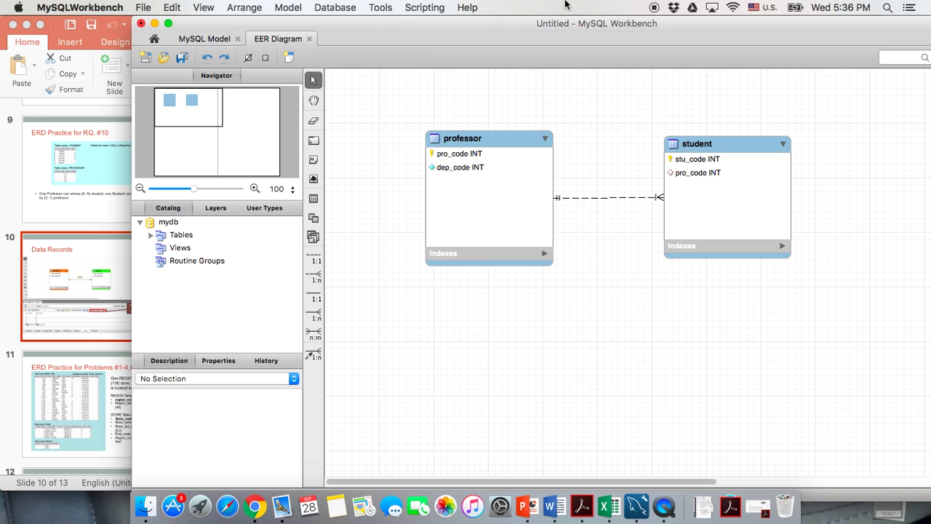
{"action": "left_click_drag", "start_coordinate": [560, 25], "coordinate": [451, 24]}
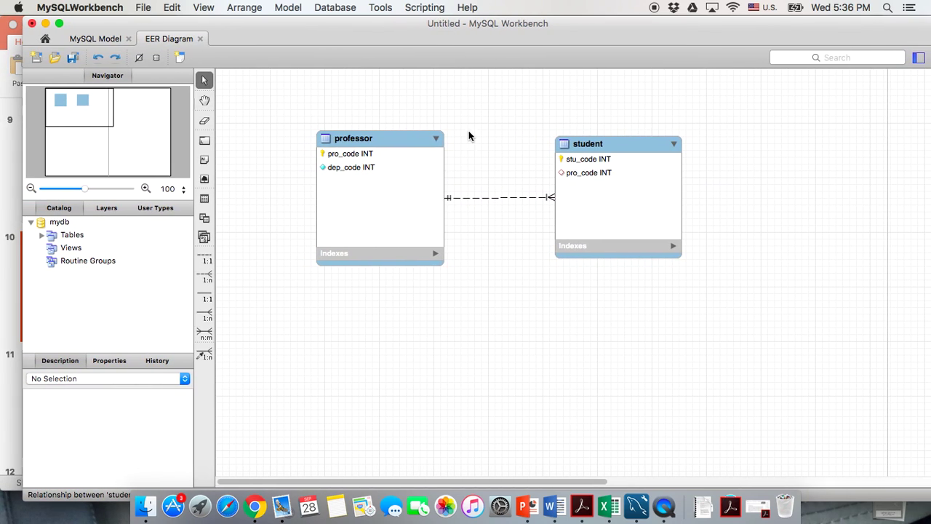
{"action": "double_click", "coordinate": [484, 198]}
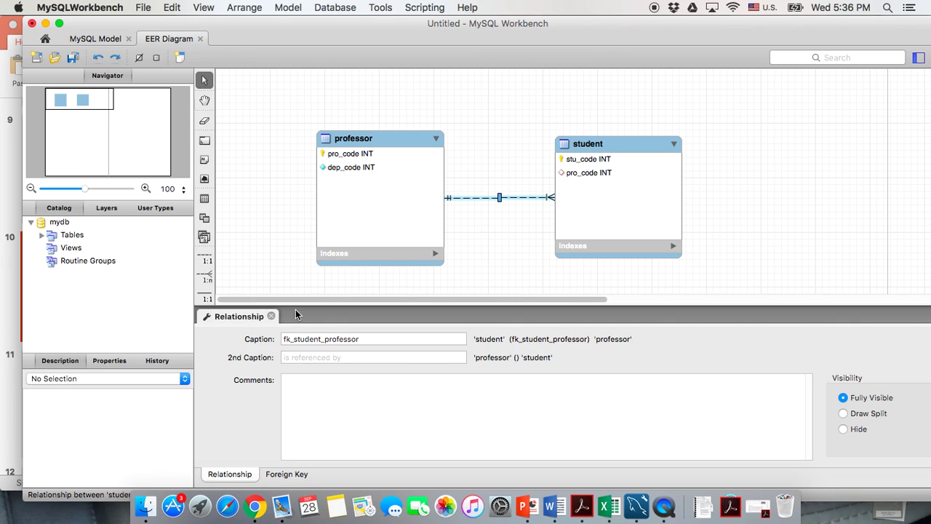
{"action": "left_click", "coordinate": [271, 316]}
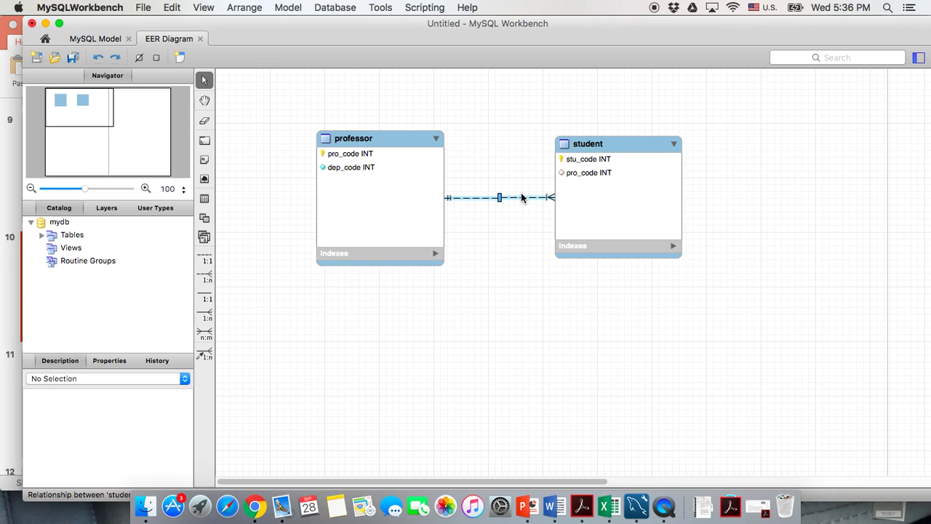
{"action": "right_click", "coordinate": [521, 197]}
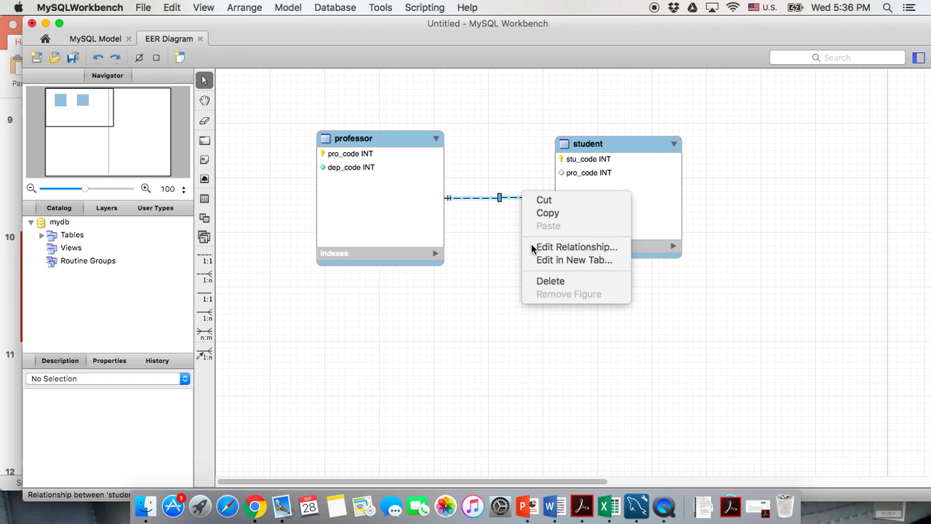
{"action": "left_click", "coordinate": [557, 248]}
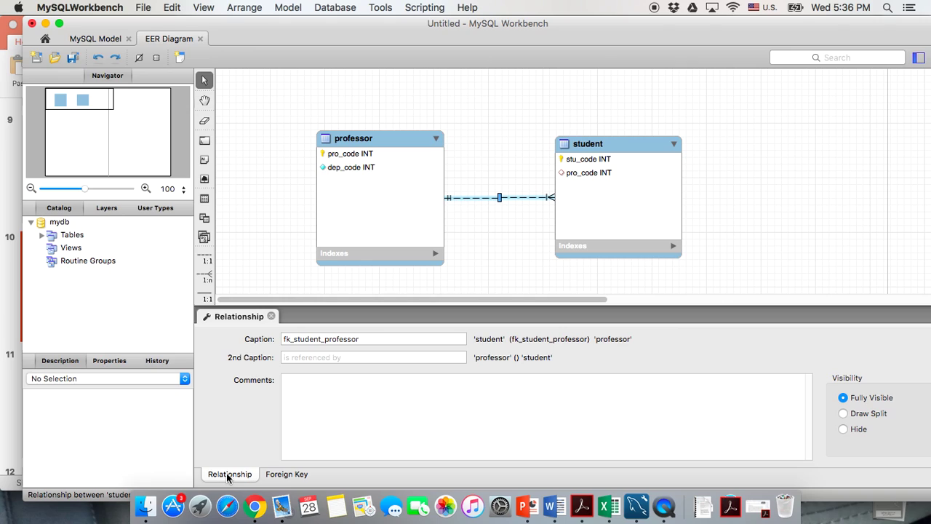
{"action": "left_click", "coordinate": [285, 474]}
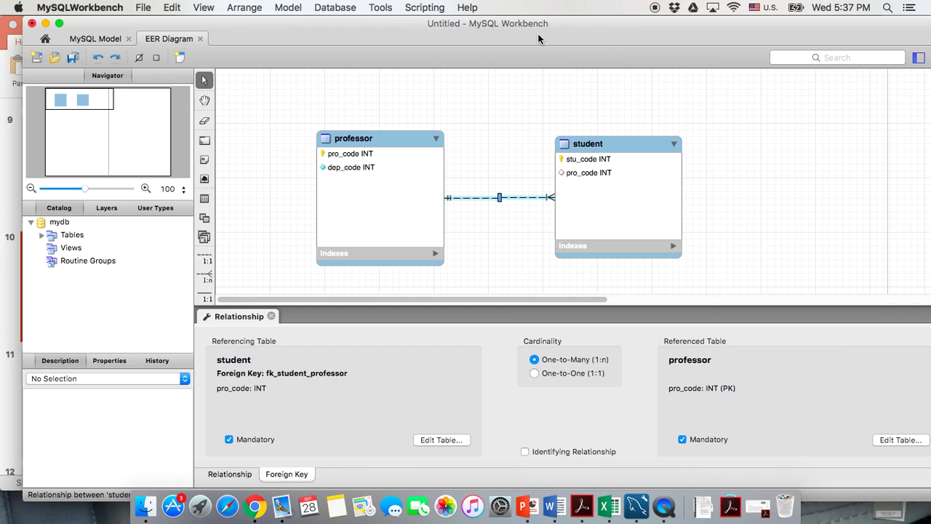
Make both sides of the relationship optional by clearing Mandatory for the professor and student tables.
{"action": "left_click_drag", "start_coordinate": [562, 31], "coordinate": [500, 29]}
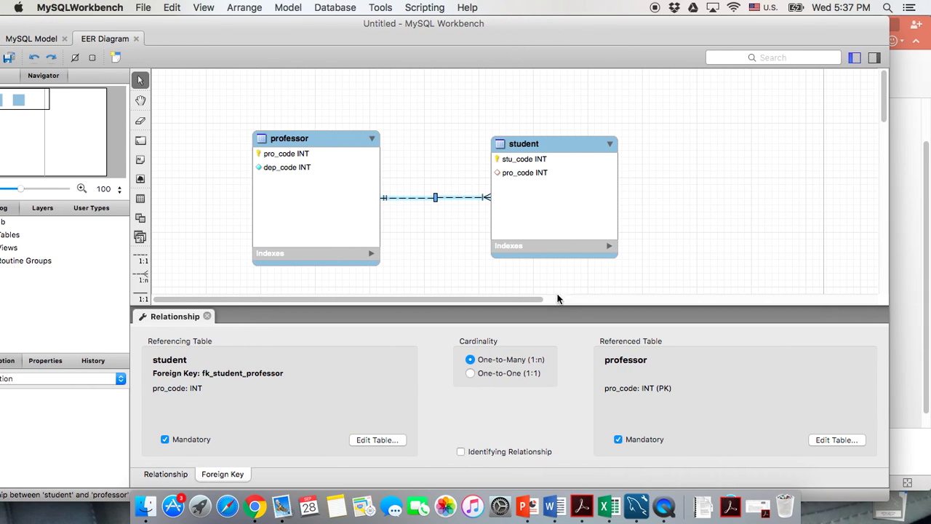
{"action": "left_click", "coordinate": [620, 440]}
{"action": "left_click", "coordinate": [165, 441]}
{"action": "mouse_move", "coordinate": [500, 203]}
{"action": "mouse_move", "coordinate": [493, 182]}
{"action": "mouse_move", "coordinate": [524, 247]}
{"action": "mouse_move", "coordinate": [345, 226]}
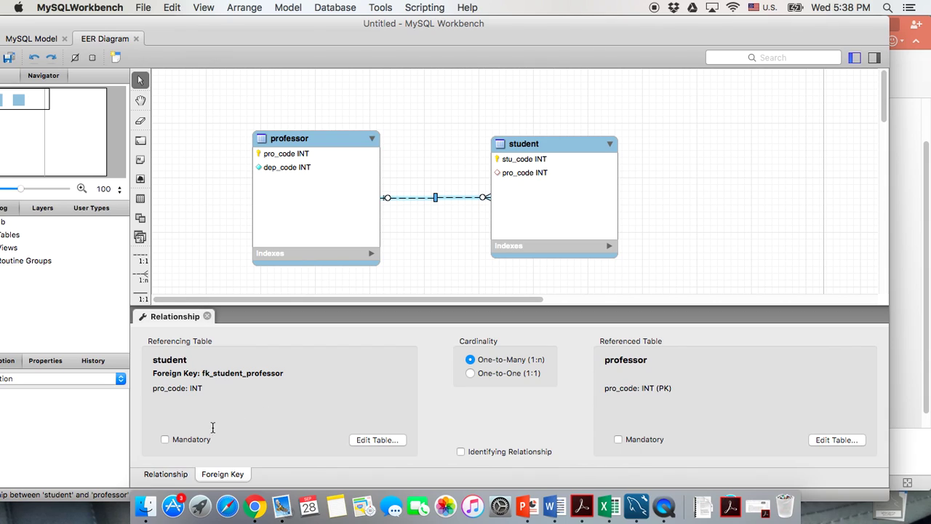
Try the Mandatory option on the student side and the professor side in turn, clearing each one again.
{"action": "left_click", "coordinate": [165, 441]}
{"action": "left_click", "coordinate": [296, 139]}
{"action": "mouse_move", "coordinate": [510, 223]}
{"action": "mouse_move", "coordinate": [360, 148]}
{"action": "left_click", "coordinate": [165, 441]}
{"action": "left_click", "coordinate": [618, 441]}
{"action": "mouse_move", "coordinate": [554, 172]}
{"action": "left_click", "coordinate": [618, 441]}
Close the relationship's editor and open the professor table's data insert grid.
{"action": "left_click", "coordinate": [206, 316]}
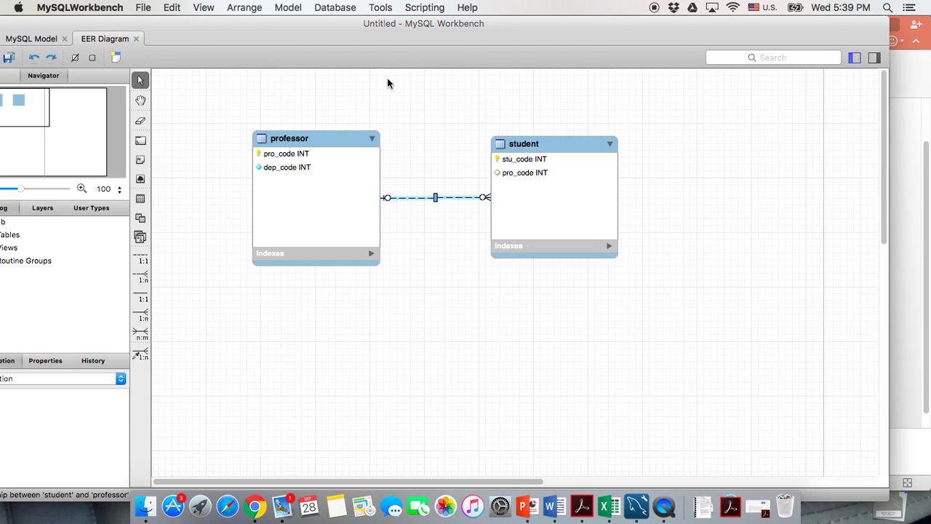
{"action": "left_click_drag", "start_coordinate": [344, 22], "coordinate": [478, 18]}
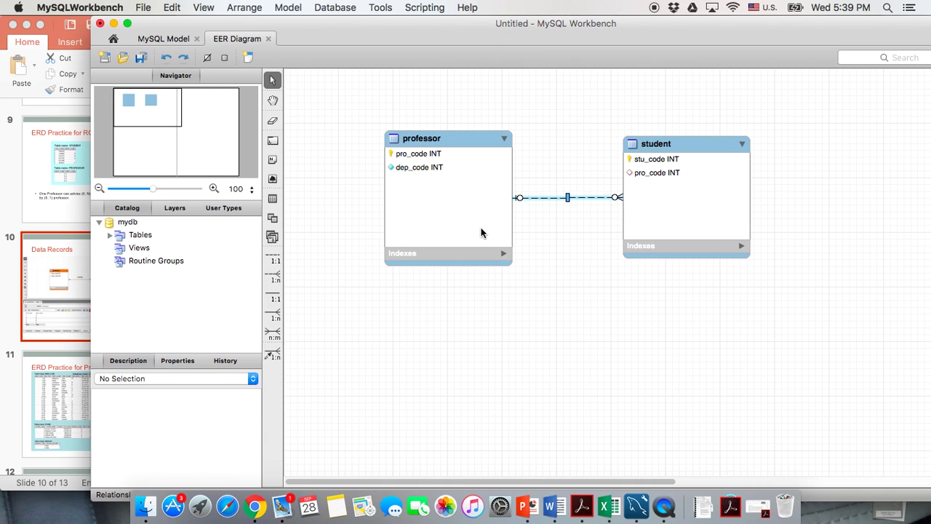
{"action": "double_click", "coordinate": [413, 140]}
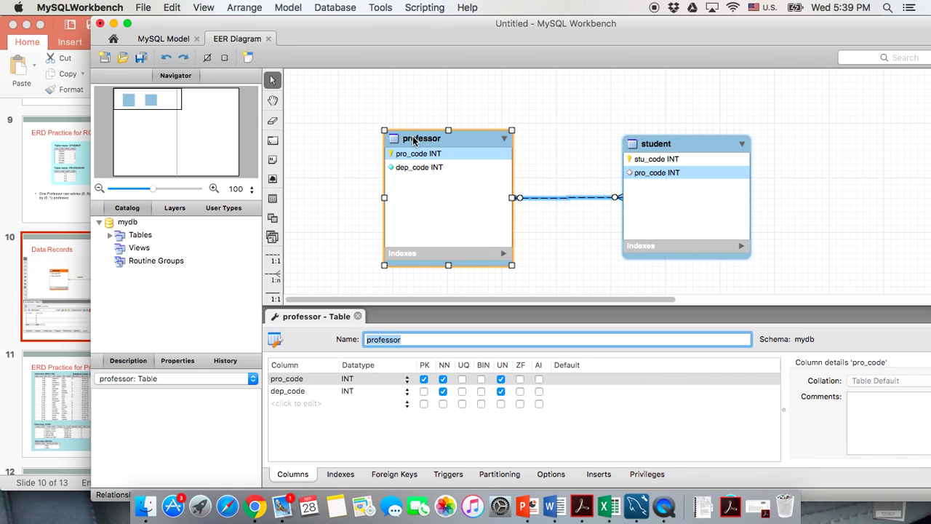
{"action": "right_click", "coordinate": [414, 140]}
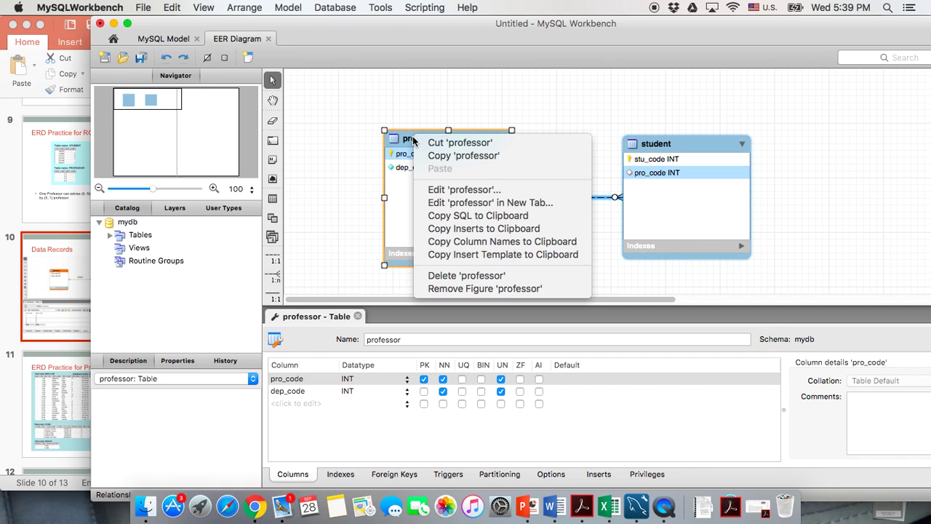
{"action": "left_click", "coordinate": [431, 191]}
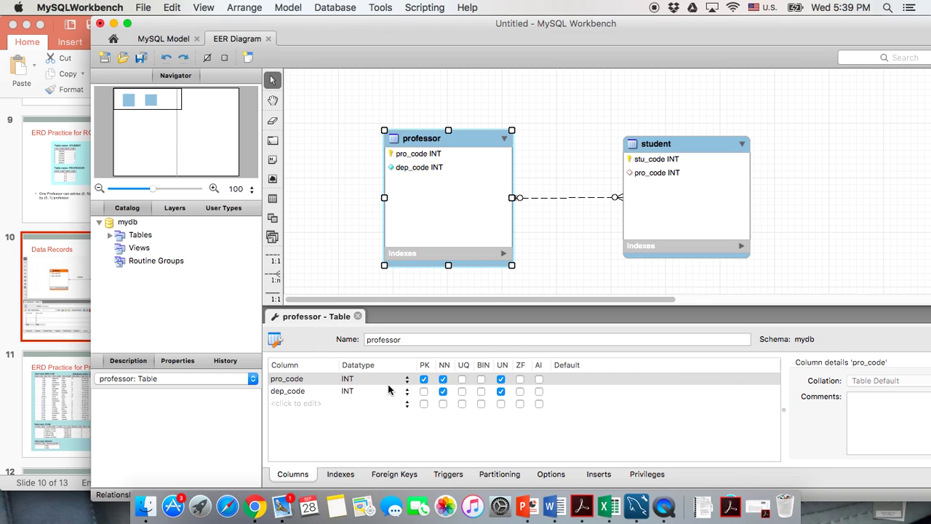
{"action": "left_click", "coordinate": [593, 481]}
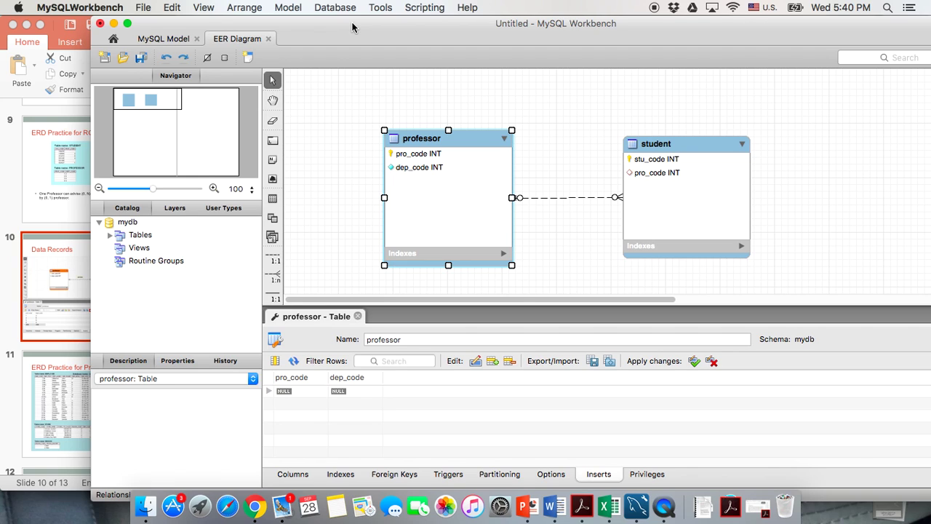
Check the PROFESSOR records on the ERD Practice slide in PowerPoint, then expand the MySQL Workbench window to full screen.
{"action": "left_click", "coordinate": [67, 187]}
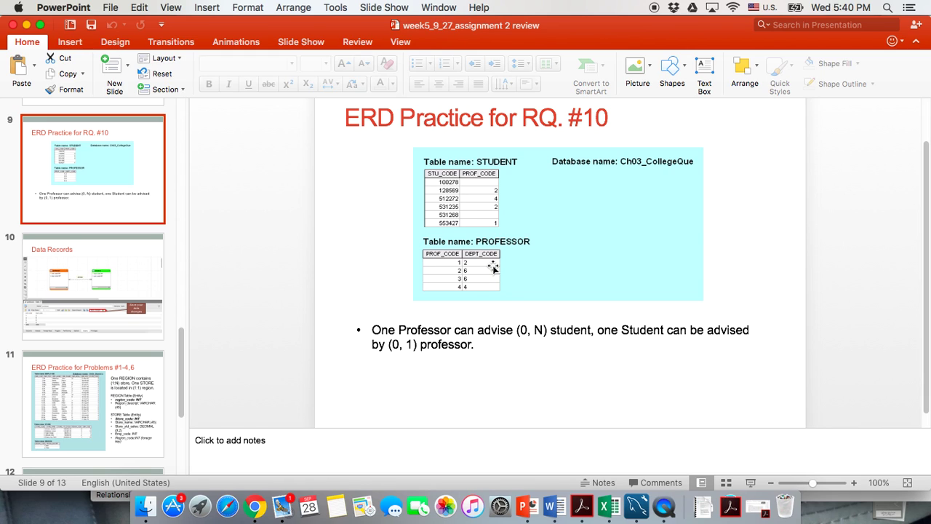
{"action": "left_click", "coordinate": [637, 514]}
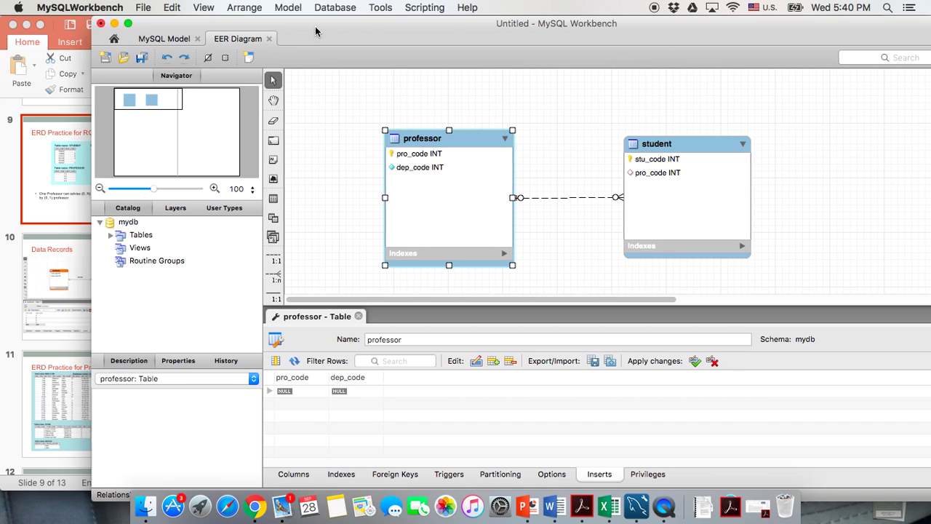
{"action": "left_click_drag", "start_coordinate": [312, 31], "coordinate": [328, 29]}
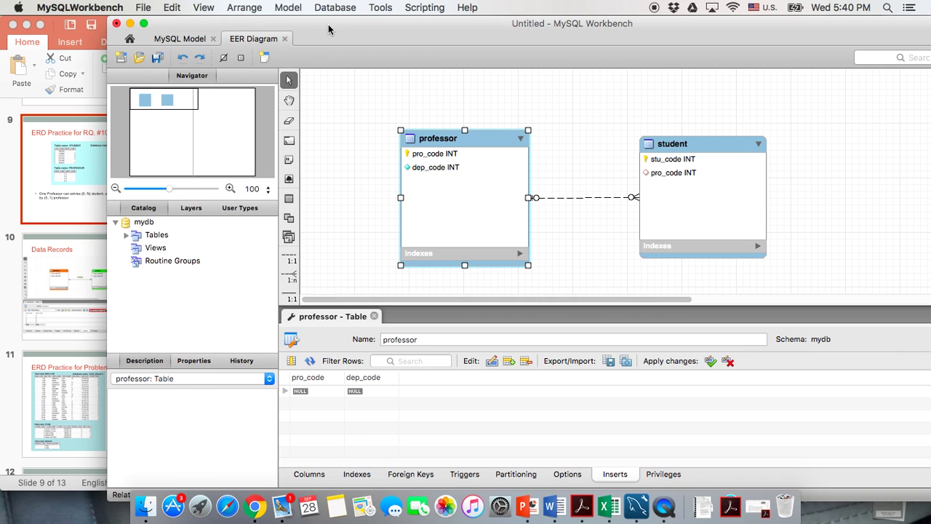
{"action": "left_click", "coordinate": [143, 24]}
{"action": "left_click", "coordinate": [268, 150]}
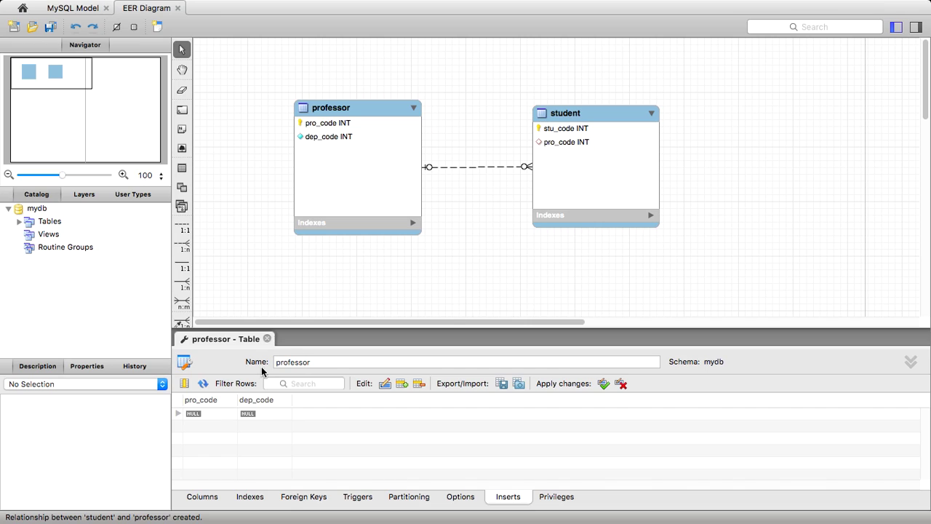
Enter the first two professor records: pro_code 1 with dep_code 2, and pro_code 2 with dep_code 6.
{"action": "double_click", "coordinate": [199, 414]}
{"action": "type", "text": "1"}
{"action": "double_click", "coordinate": [256, 414]}
{"action": "type", "text": "2"}
{"action": "double_click", "coordinate": [200, 427]}
{"action": "type", "text": "2"}
{"action": "double_click", "coordinate": [256, 429]}
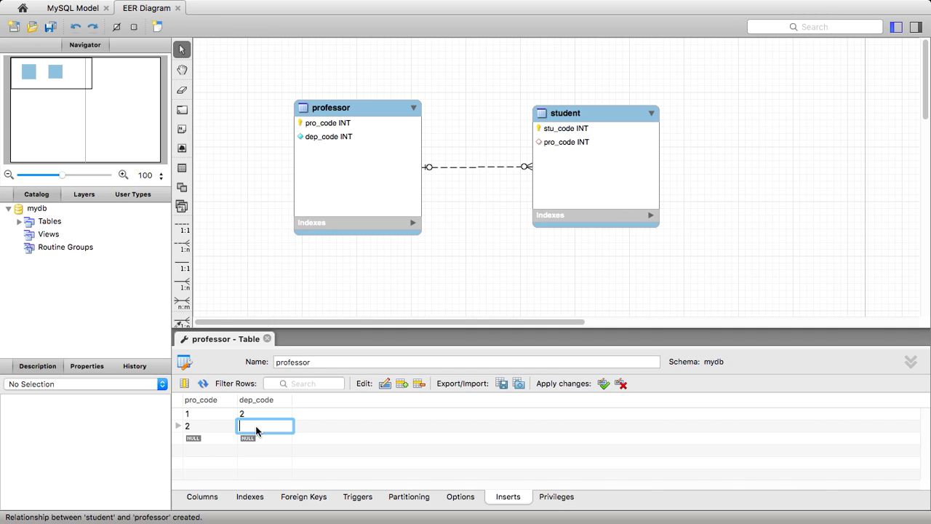
{"action": "type", "text": "6"}
Add two more professor records: pro_code 3 with dep_code 6, and pro_code 4 with dep_code 4.
{"action": "double_click", "coordinate": [194, 440]}
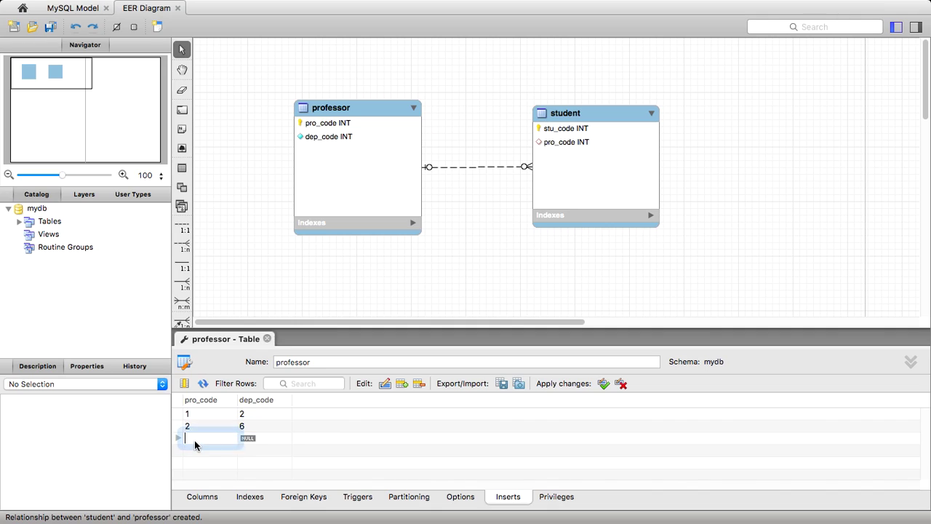
{"action": "type", "text": "3"}
{"action": "double_click", "coordinate": [251, 439]}
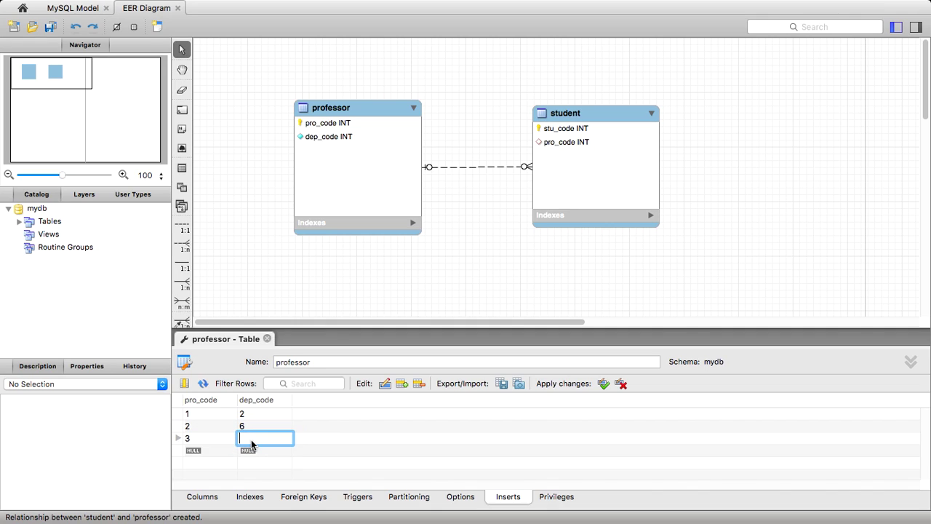
{"action": "type", "text": "6"}
{"action": "double_click", "coordinate": [205, 451]}
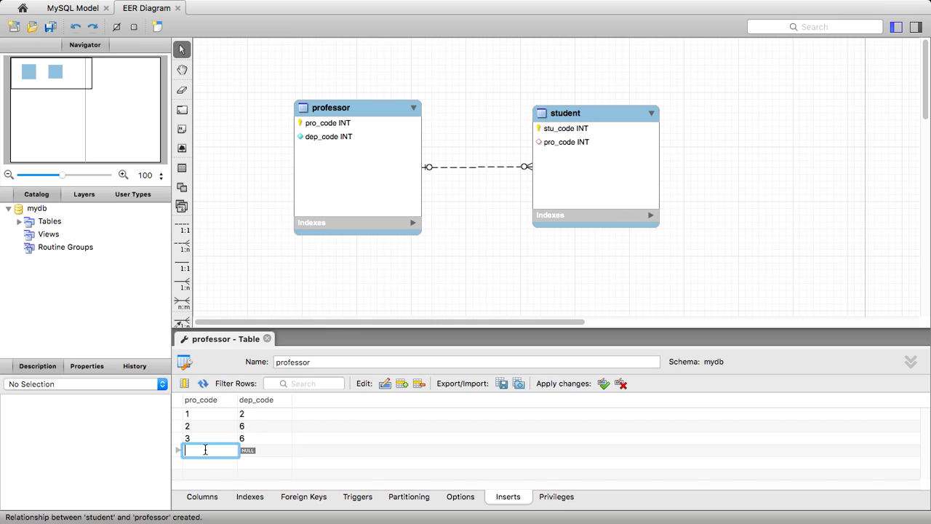
{"action": "type", "text": "4"}
{"action": "left_click", "coordinate": [252, 451]}
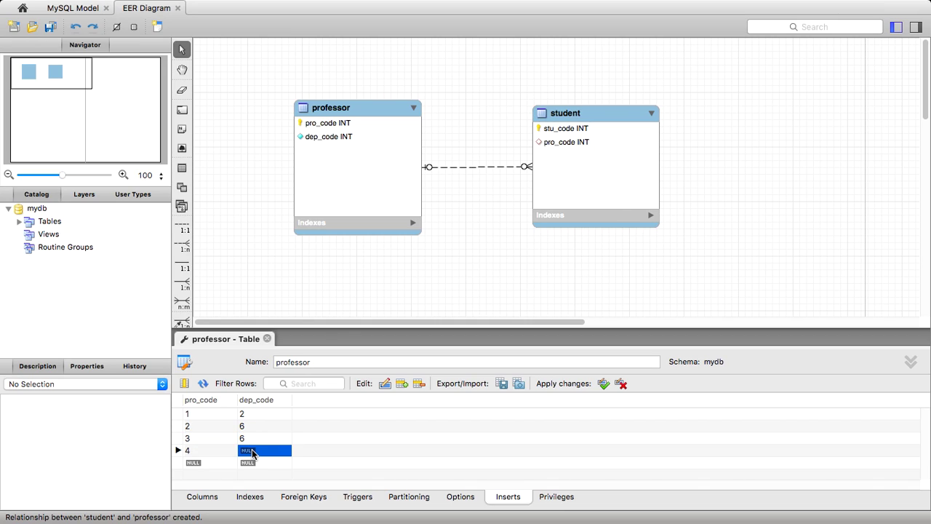
{"action": "double_click", "coordinate": [251, 451]}
{"action": "type", "text": "4"}
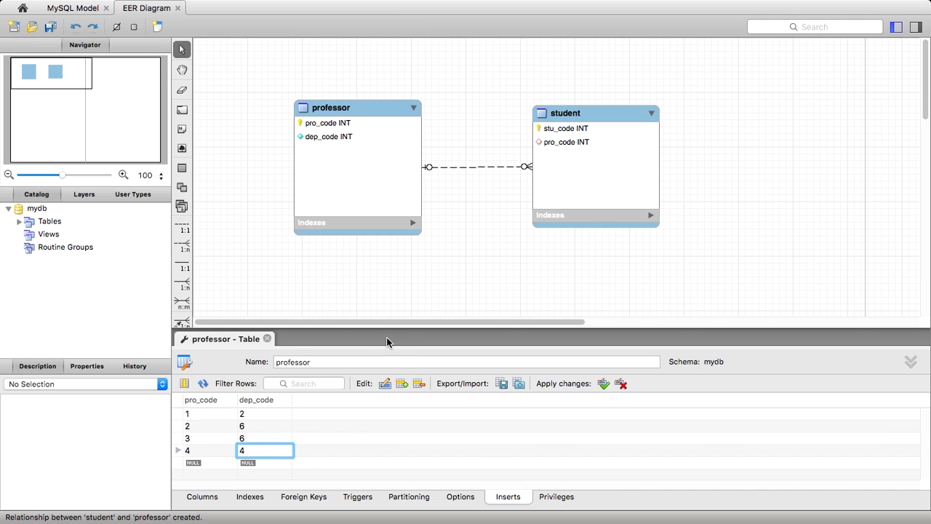
{"action": "key", "text": "Return"}
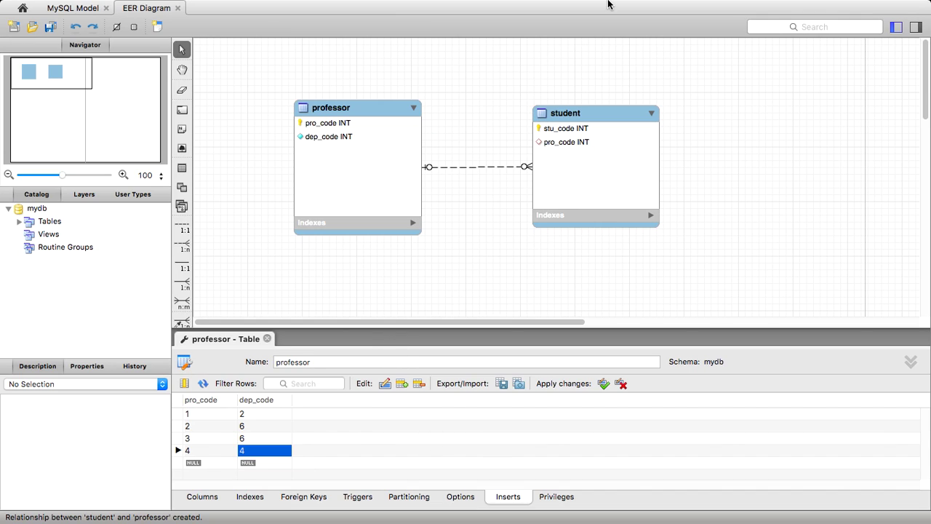
Apply the professor records, then switch from the professor table's editor to the student table's data insert grid.
{"action": "left_click", "coordinate": [603, 384]}
{"action": "left_click", "coordinate": [267, 339]}
{"action": "double_click", "coordinate": [589, 118]}
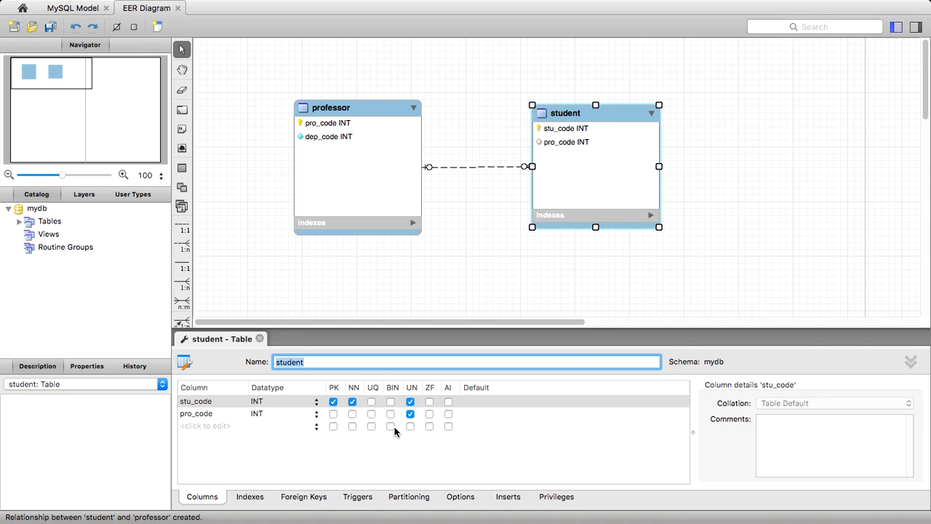
{"action": "left_click", "coordinate": [508, 497]}
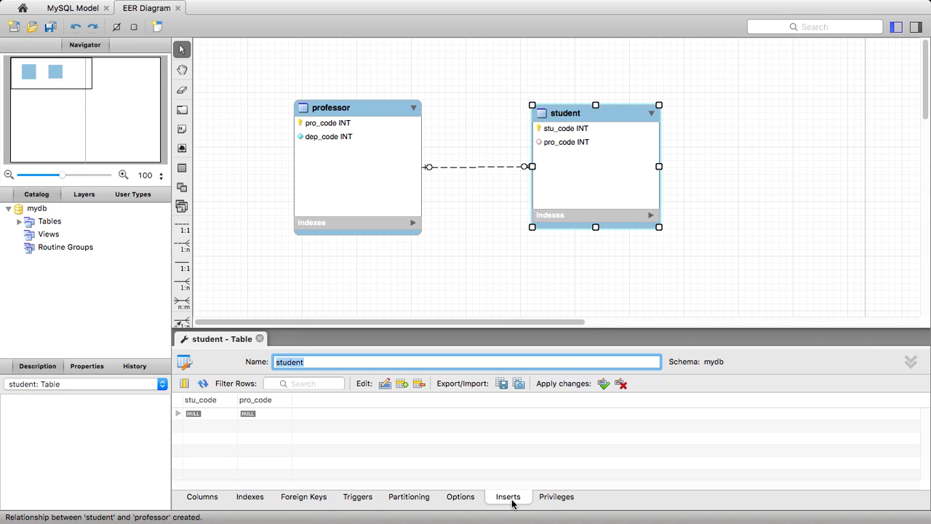
Enter the first student record with stu_code 100278, leaving its pro_code empty.
{"action": "left_click", "coordinate": [204, 417]}
{"action": "left_click", "coordinate": [204, 417]}
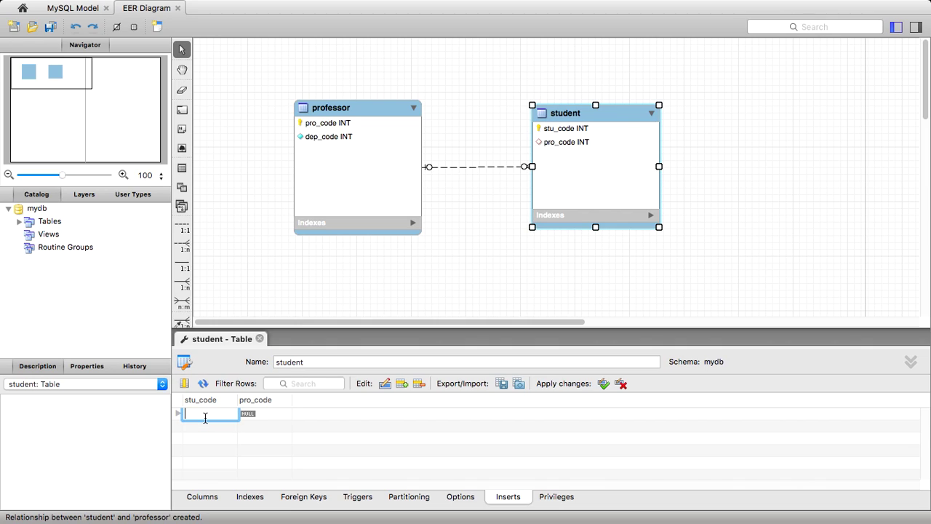
{"action": "type", "text": "100278"}
{"action": "left_click", "coordinate": [253, 414]}
{"action": "left_click", "coordinate": [254, 414]}
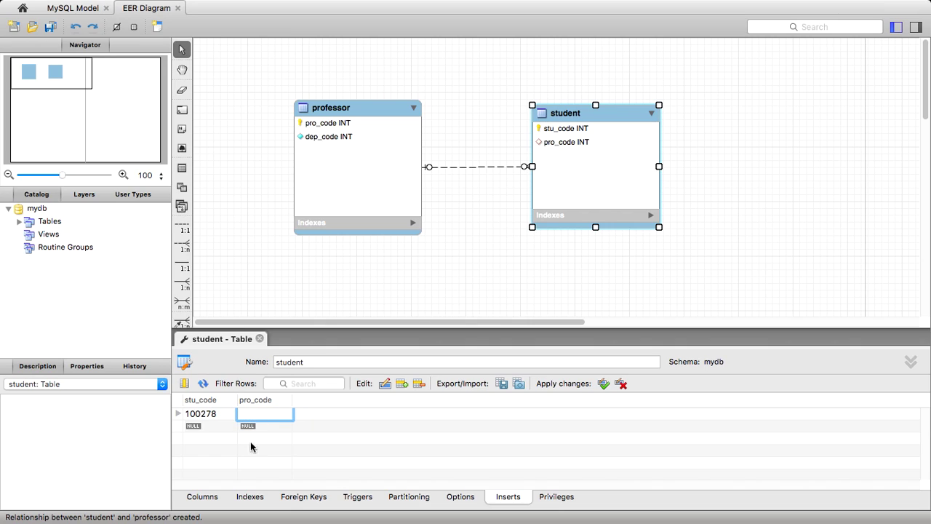
Add a second student record with stu_code 128569 and pro_code 2.
{"action": "left_click", "coordinate": [214, 426]}
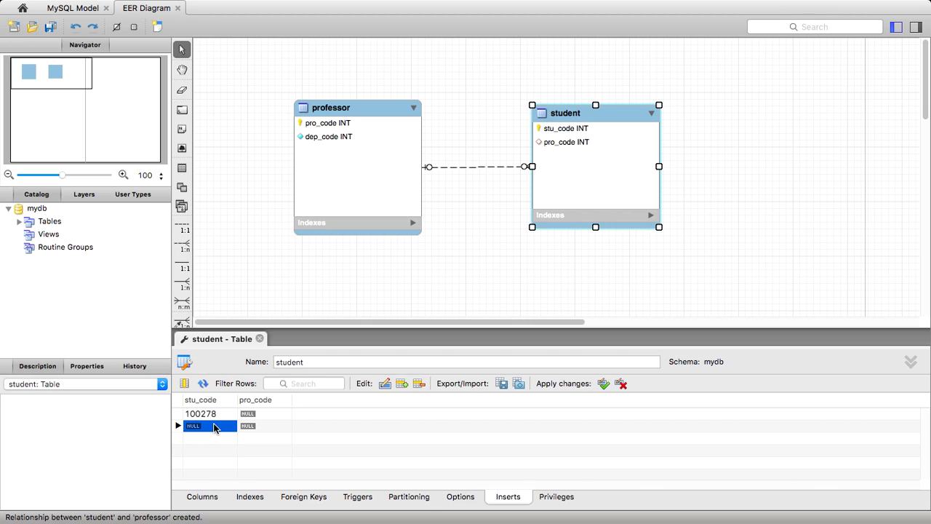
{"action": "left_click", "coordinate": [214, 427]}
{"action": "type", "text": "1"}
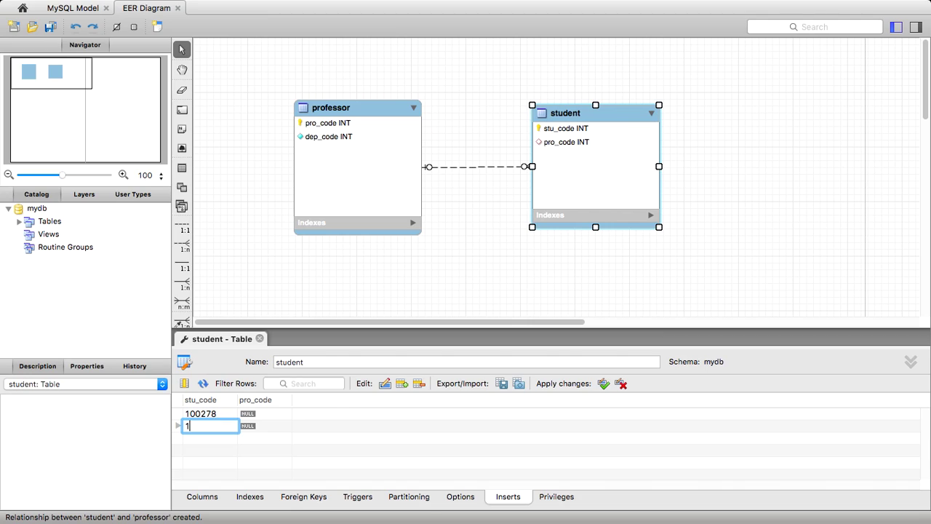
{"action": "type", "text": "28569"}
{"action": "left_click", "coordinate": [251, 431]}
{"action": "type", "text": "2"}
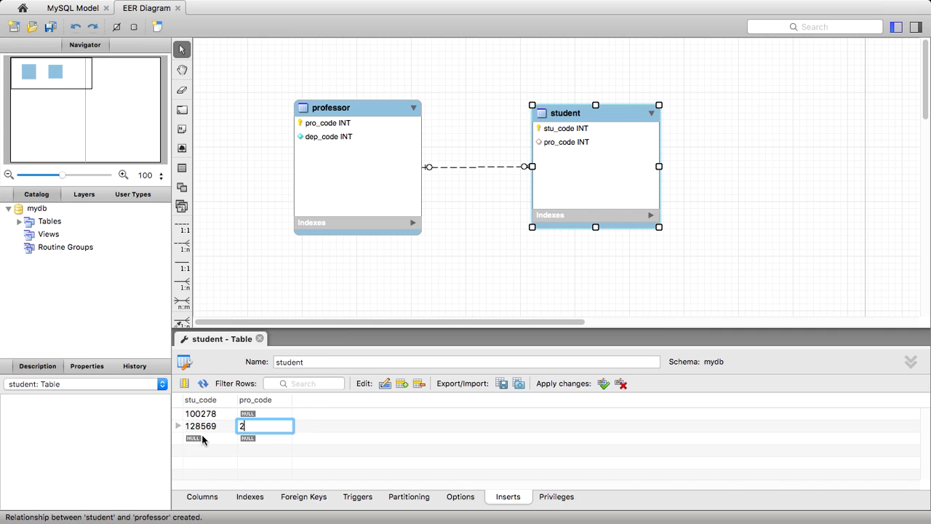
Add a third student record with stu_code 512272 and pro_code 4.
{"action": "left_click", "coordinate": [203, 440]}
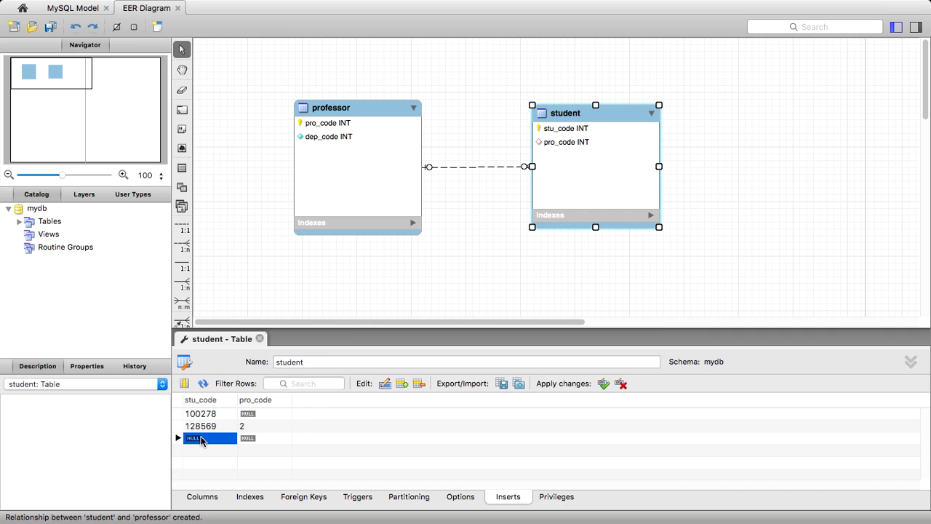
{"action": "left_click", "coordinate": [203, 439]}
{"action": "type", "text": "512272"}
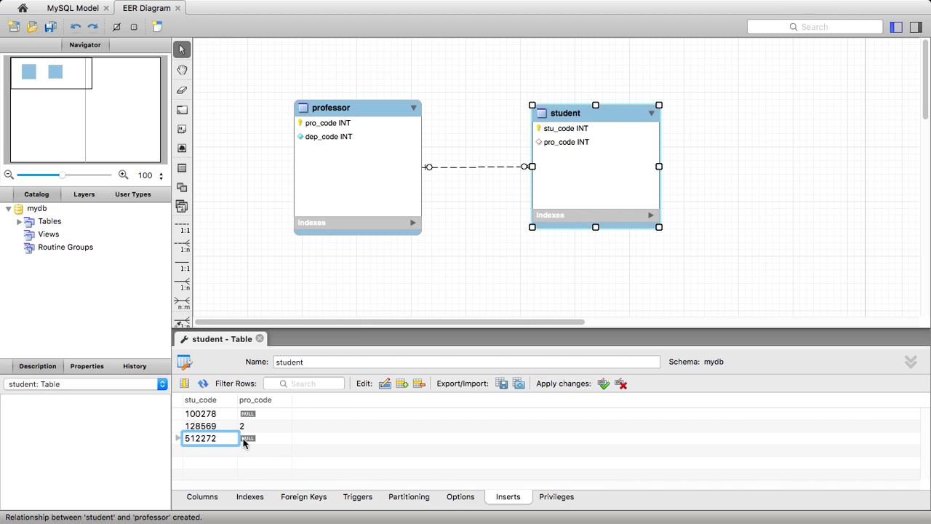
{"action": "key", "text": "Tab"}
{"action": "type", "text": "4"}
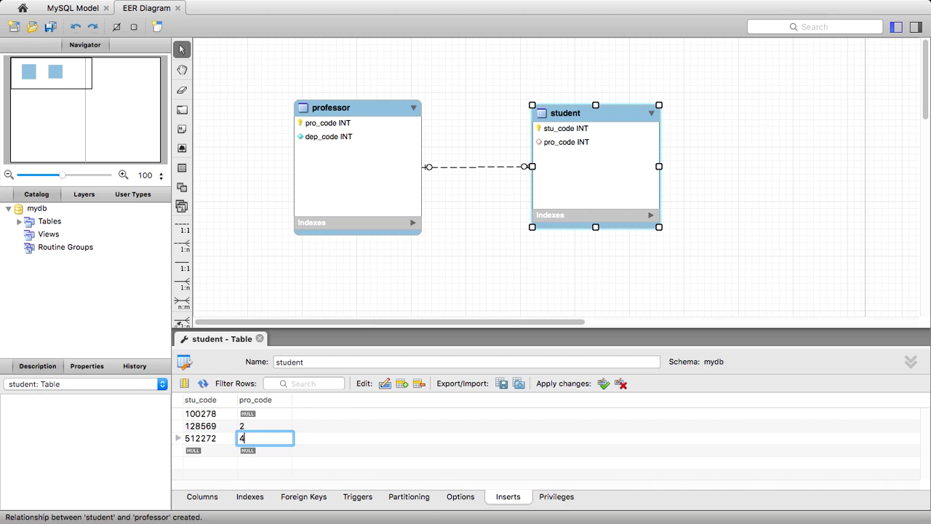
{"action": "left_click", "coordinate": [198, 452]}
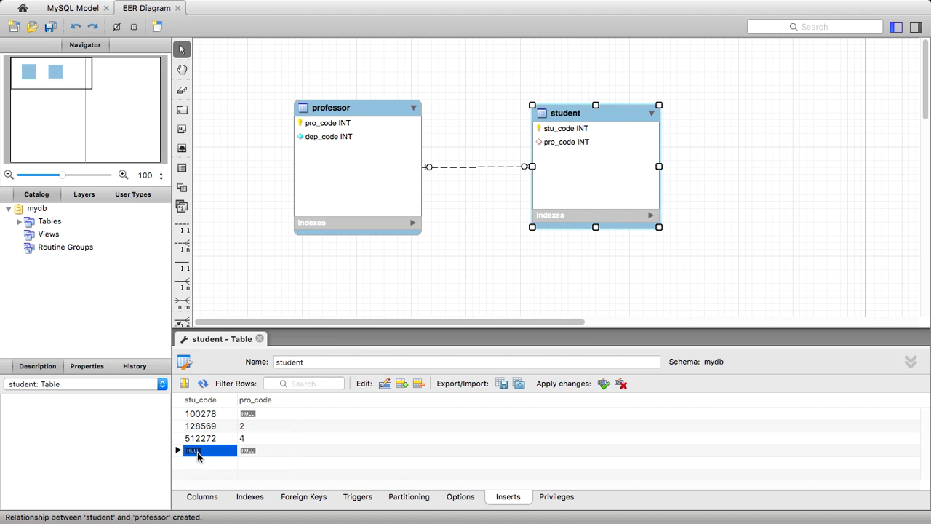
{"action": "key", "text": "Up"}
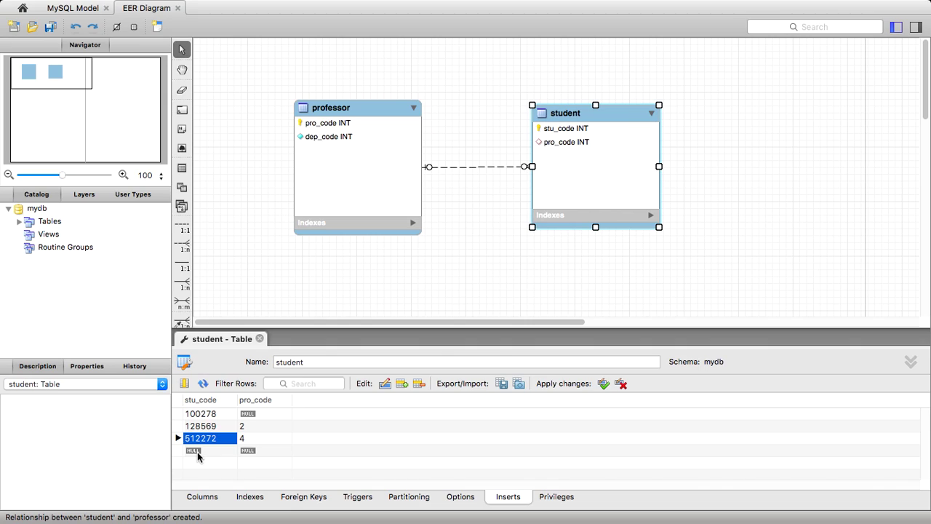
Add a fourth student record with stu_code 531235 and pro_code 2.
{"action": "left_click", "coordinate": [198, 453]}
{"action": "left_click", "coordinate": [198, 452]}
{"action": "type", "text": "531"}
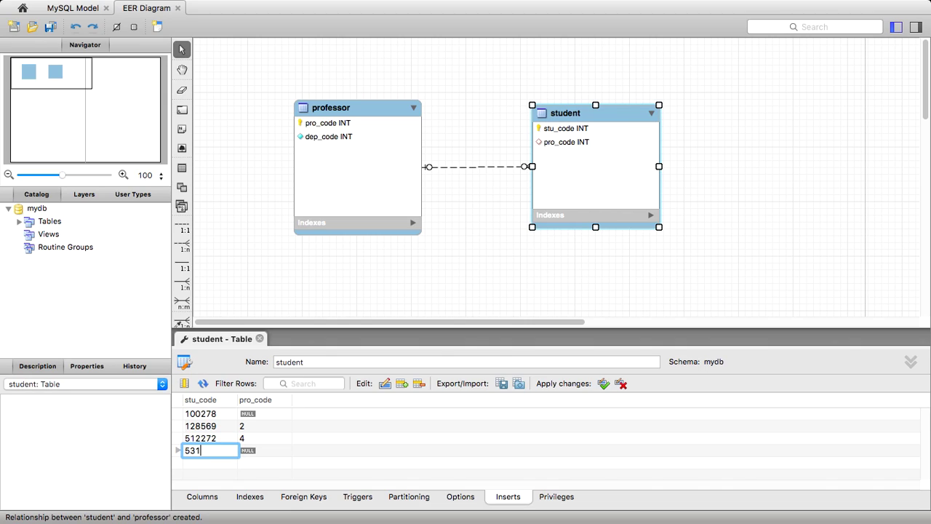
{"action": "type", "text": "235"}
{"action": "left_click", "coordinate": [249, 453]}
{"action": "left_click", "coordinate": [250, 453]}
{"action": "type", "text": "2"}
{"action": "left_click", "coordinate": [201, 463]}
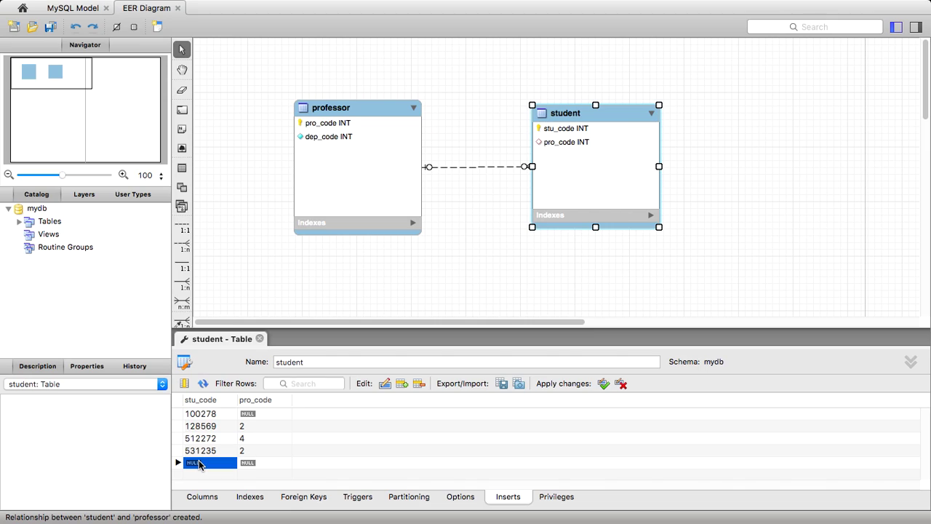
{"action": "key", "text": "Up"}
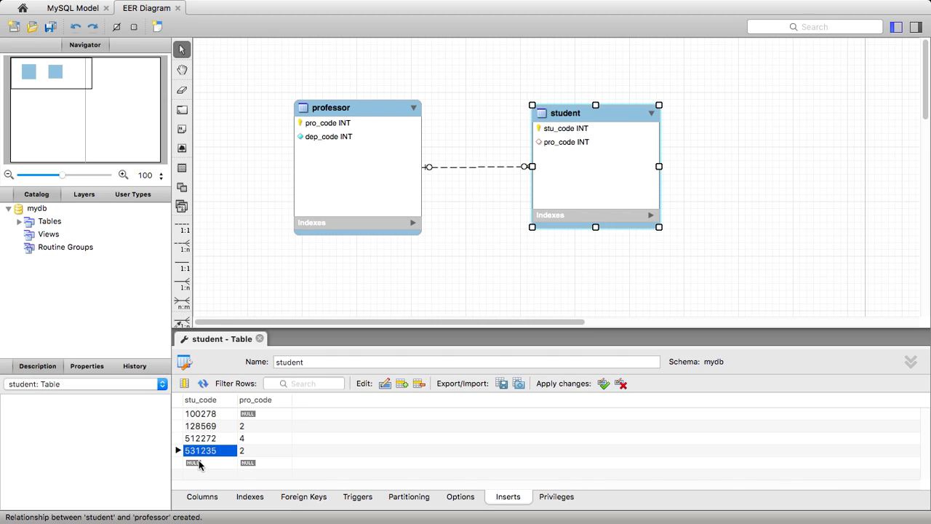
Add a fifth student record with stu_code 531268, leaving its pro_code empty.
{"action": "left_click", "coordinate": [201, 463]}
{"action": "left_click", "coordinate": [201, 464]}
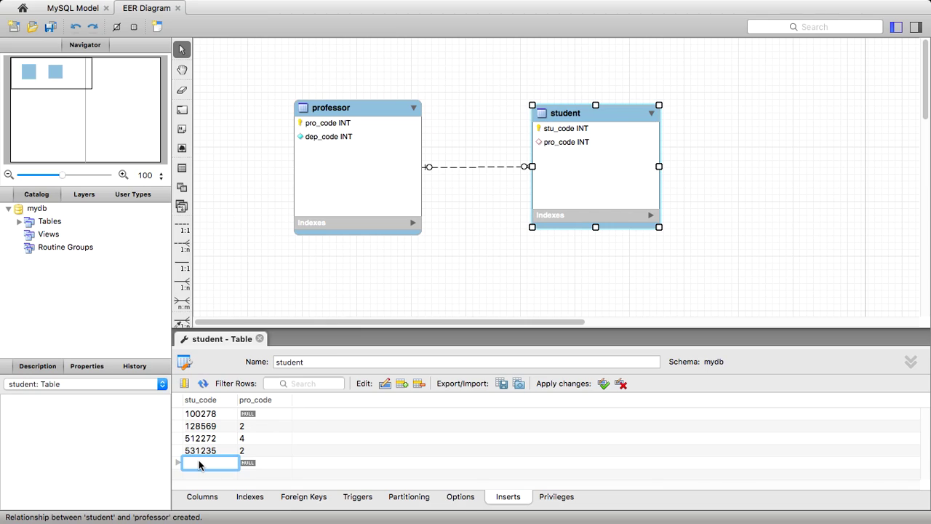
{"action": "type", "text": "531268"}
{"action": "left_click", "coordinate": [259, 464]}
{"action": "left_click", "coordinate": [259, 464]}
Add a sixth student record with stu_code 553427 and pro_code 1.
{"action": "left_click", "coordinate": [202, 475]}
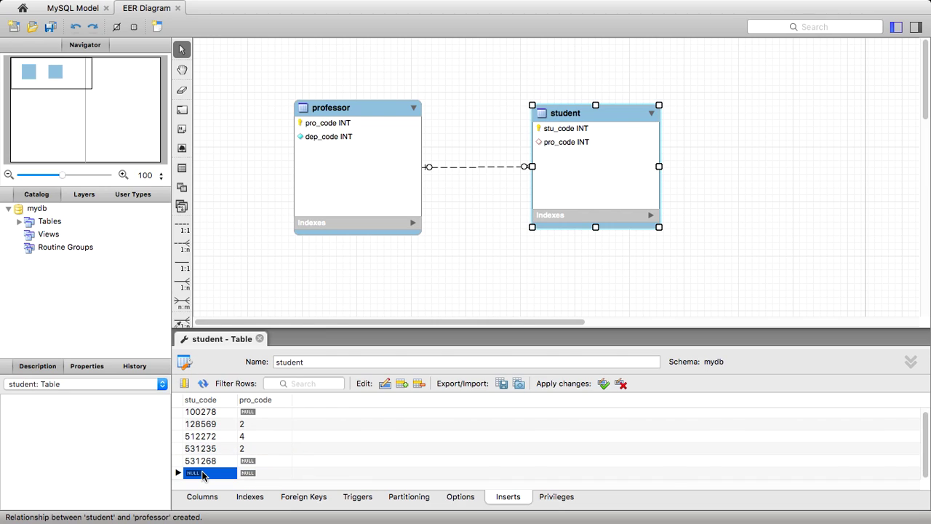
{"action": "left_click", "coordinate": [202, 474]}
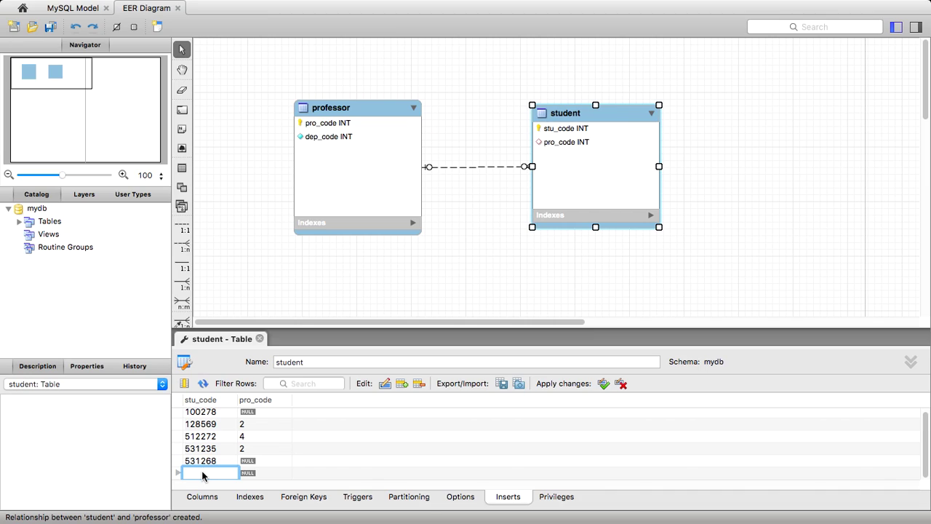
{"action": "type", "text": "553427"}
{"action": "left_click", "coordinate": [253, 474]}
{"action": "left_click", "coordinate": [253, 473]}
{"action": "type", "text": "1"}
{"action": "left_click", "coordinate": [368, 438]}
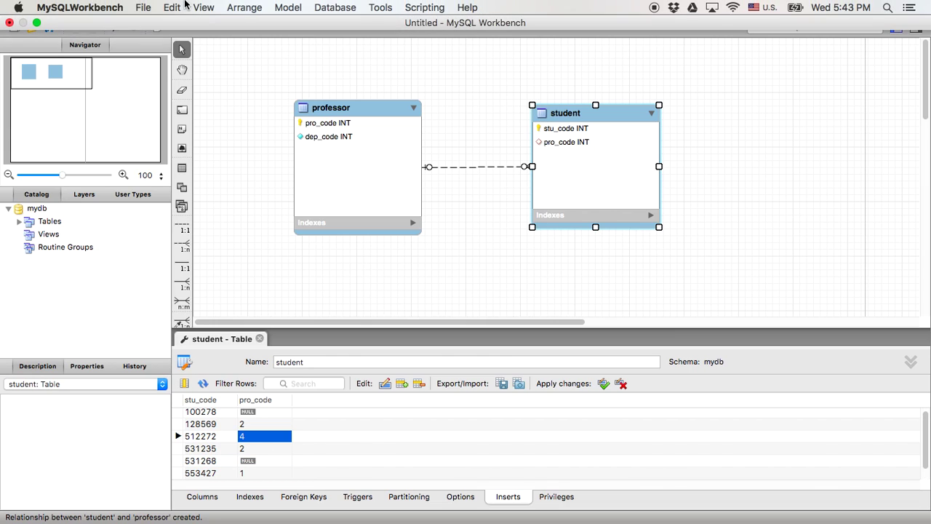
Apply the inserted student records and close the student table's editor.
{"action": "left_click", "coordinate": [606, 386]}
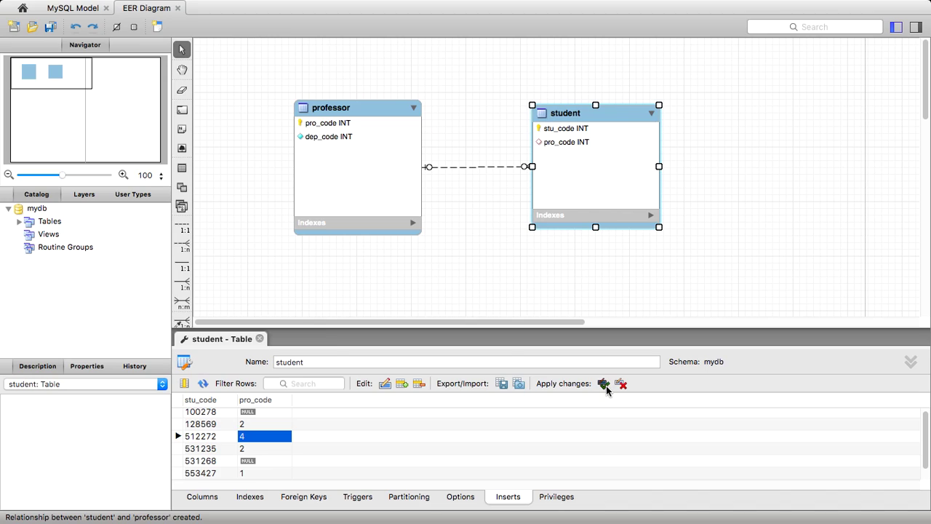
{"action": "left_click", "coordinate": [607, 387]}
{"action": "left_click", "coordinate": [607, 386]}
{"action": "left_click", "coordinate": [607, 387]}
{"action": "left_click", "coordinate": [260, 339]}
{"action": "left_click", "coordinate": [630, 356]}
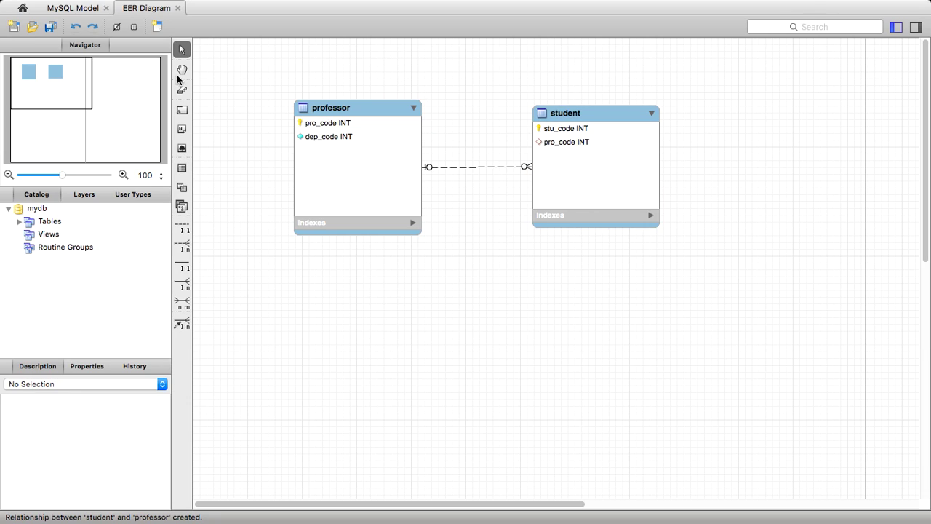
Place a text note reading "advises" just above the relationship line between professor and student, and close its editor.
{"action": "left_click", "coordinate": [184, 136]}
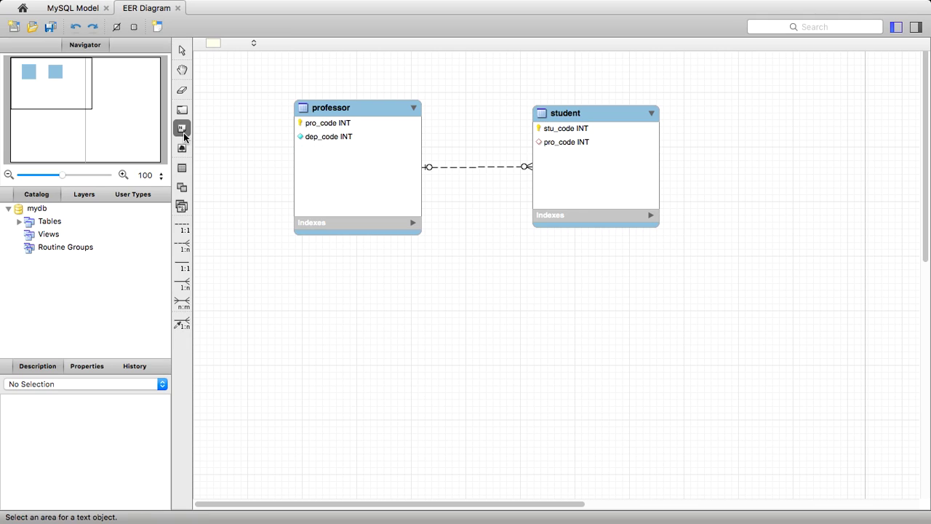
{"action": "left_click", "coordinate": [456, 145]}
{"action": "left_click_drag", "start_coordinate": [307, 379], "coordinate": [245, 379]}
{"action": "type", "text": "a"}
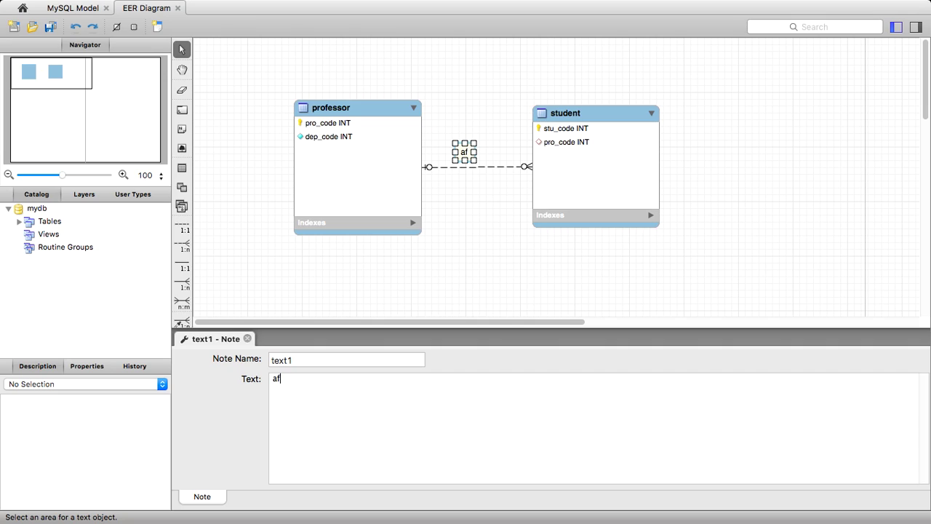
{"action": "type", "text": "dvises"}
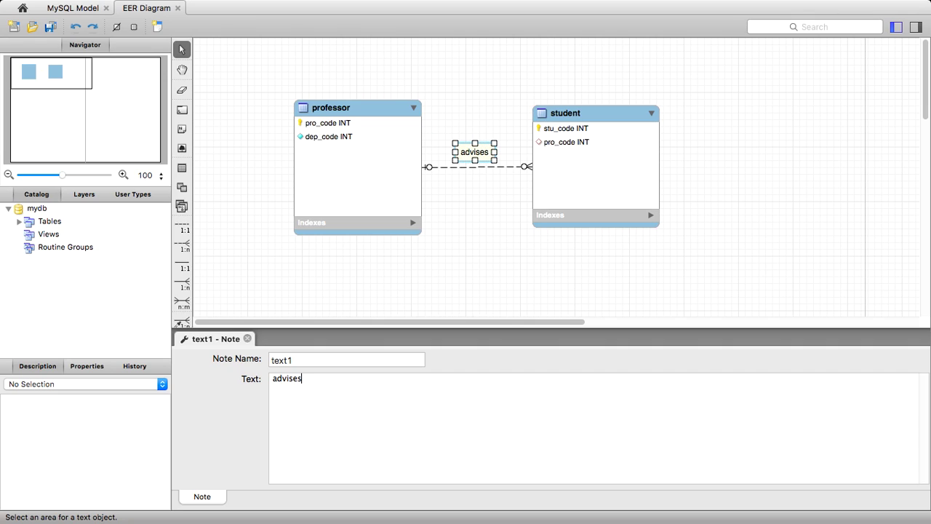
{"action": "left_click", "coordinate": [338, 292]}
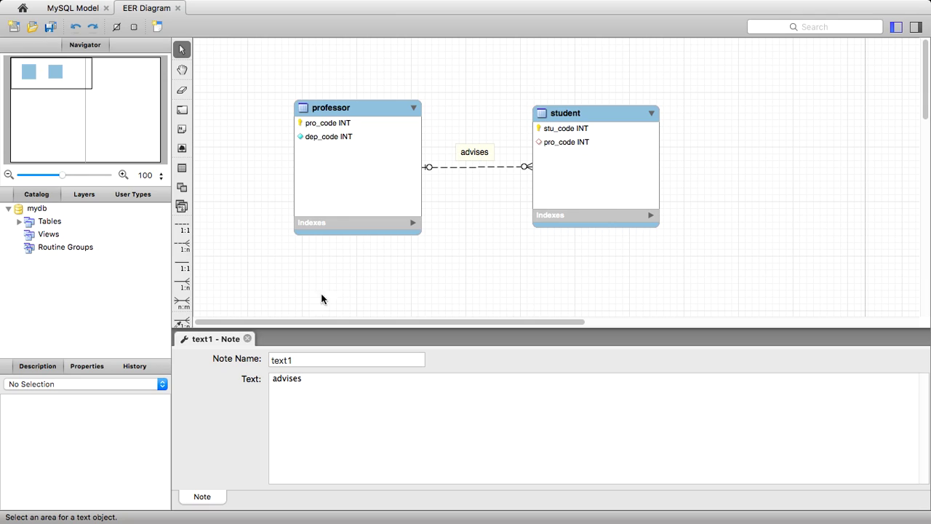
{"action": "left_click", "coordinate": [248, 339]}
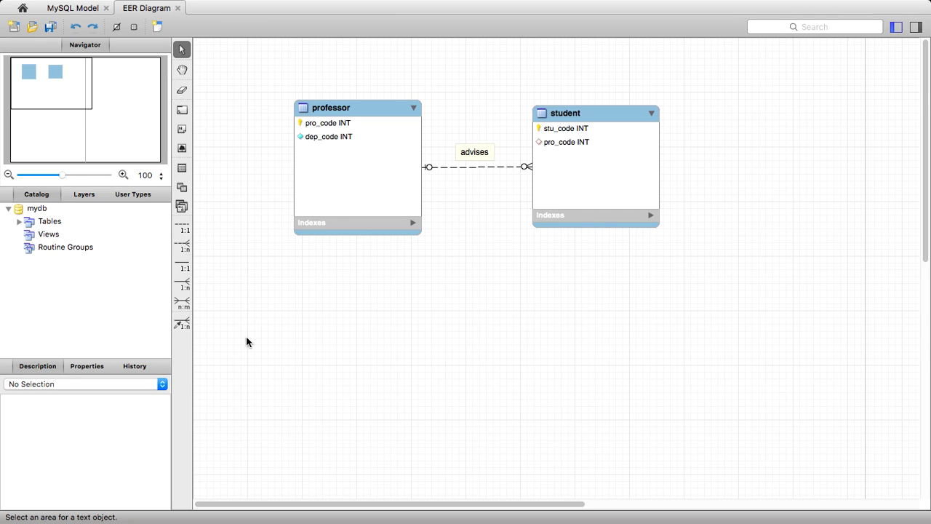
Place a wide text note below the professor and student tables, beginning its text with "one professor can advise (0,N) student, and".
{"action": "left_click", "coordinate": [181, 131]}
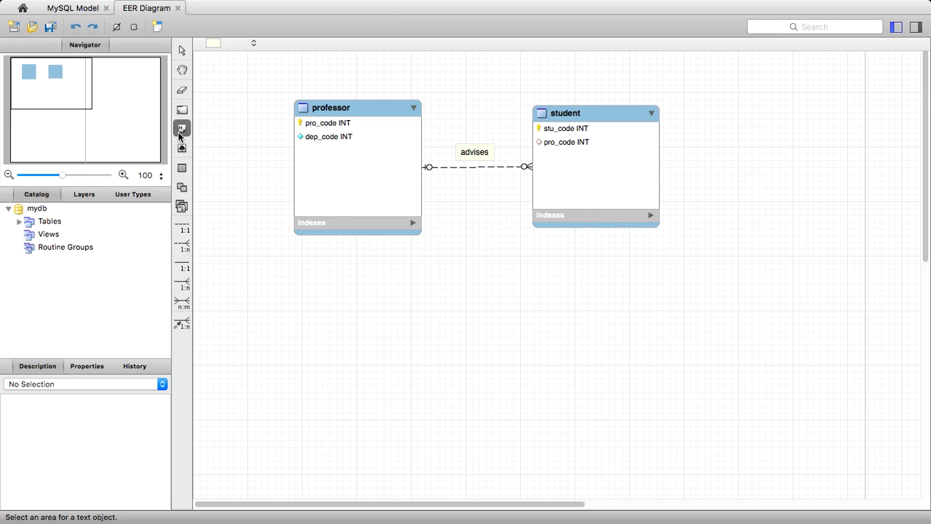
{"action": "left_click_drag", "start_coordinate": [337, 290], "coordinate": [619, 342]}
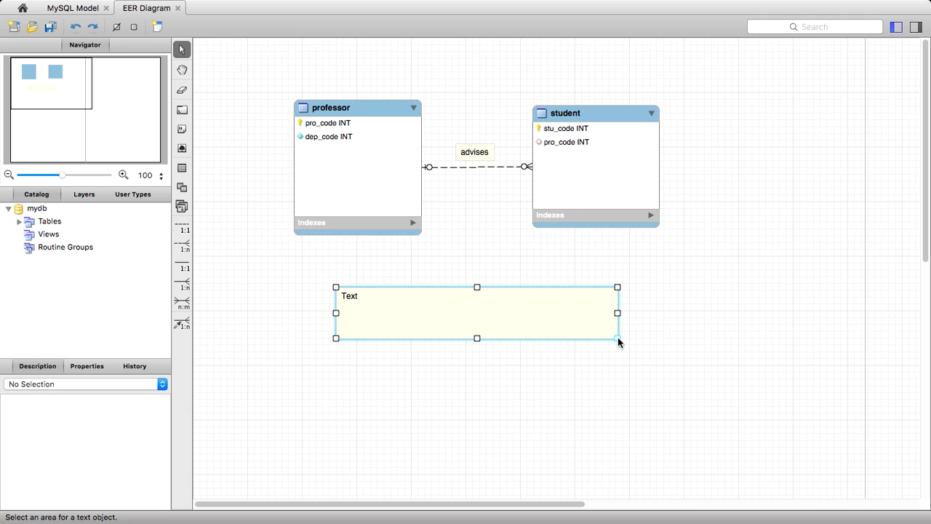
{"action": "double_click", "coordinate": [378, 294]}
{"action": "left_click_drag", "start_coordinate": [300, 386], "coordinate": [244, 375]}
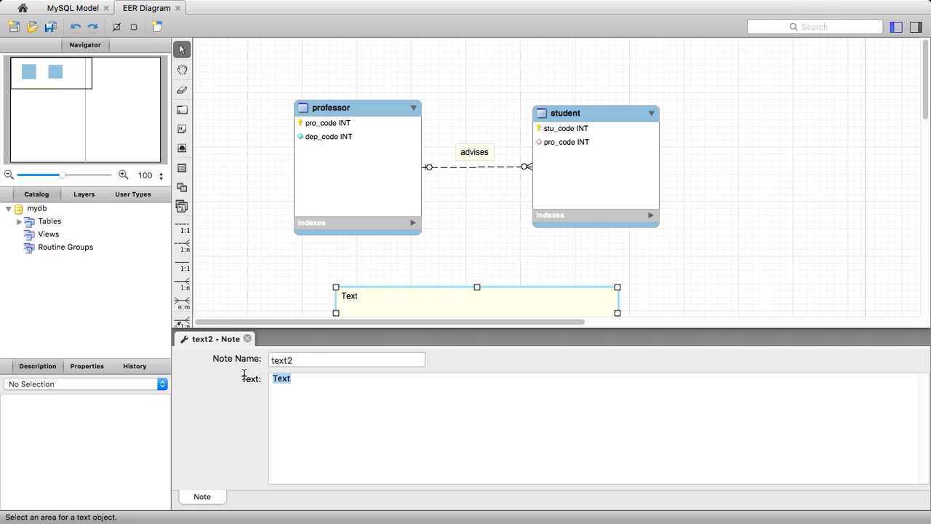
{"action": "type", "text": "one profe"}
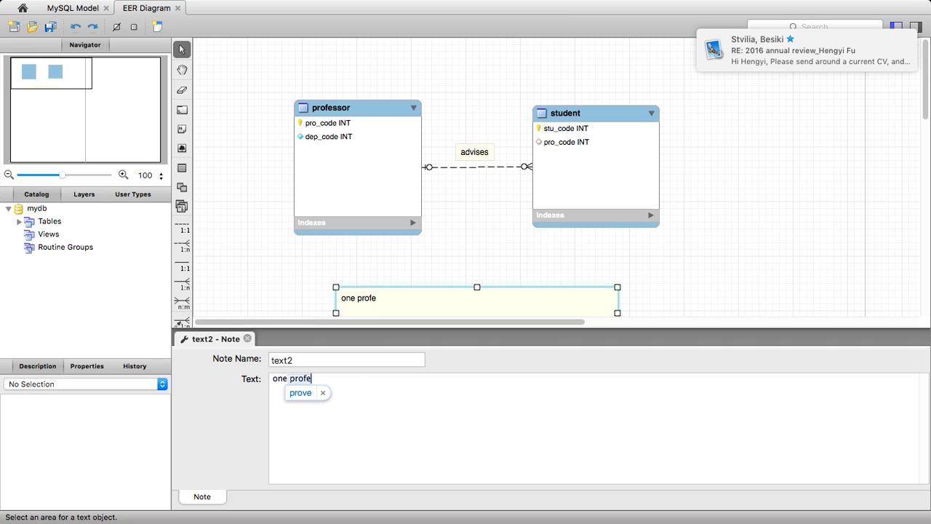
{"action": "type", "text": "ssor"}
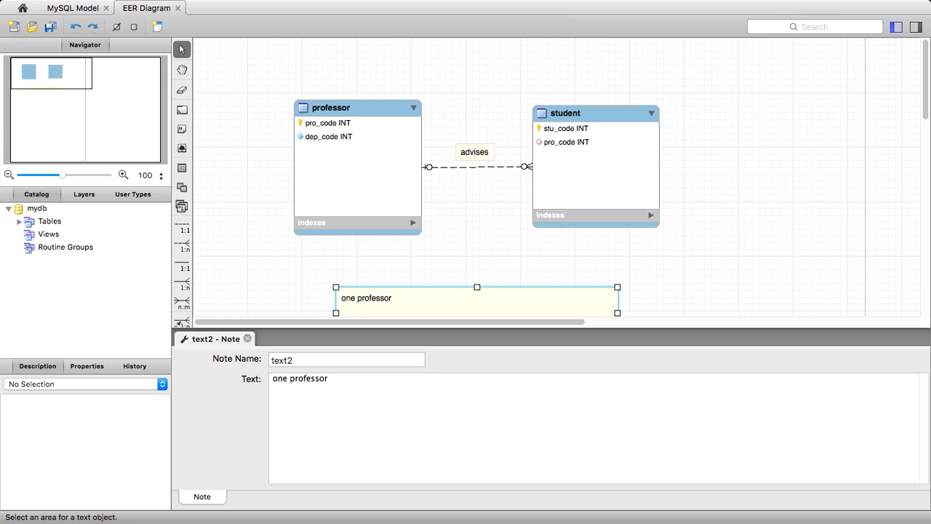
{"action": "type", "text": " can advise ()"}
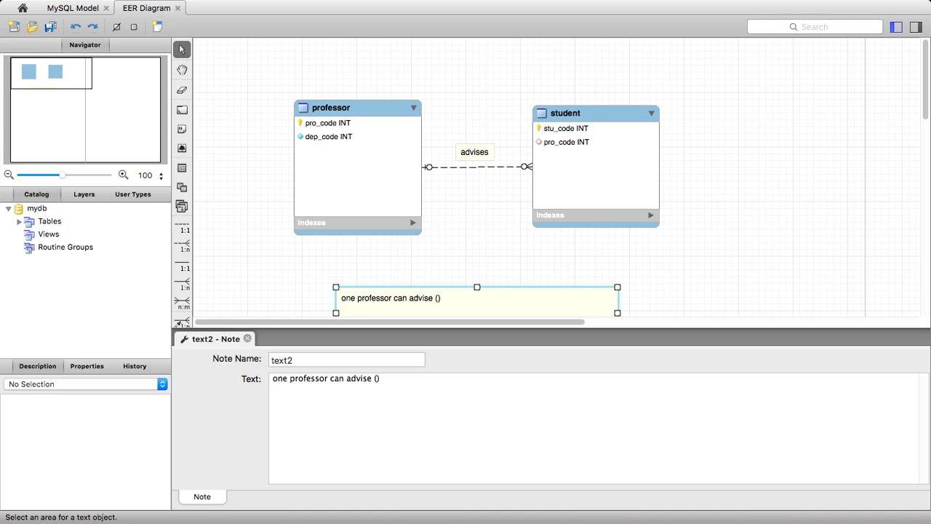
{"action": "type", "text": "0,n"}
{"action": "key", "text": "BackSpace"}
{"action": "type", "text": "N"}
{"action": "key", "text": "Right"}
{"action": "type", "text": "student, and o"}
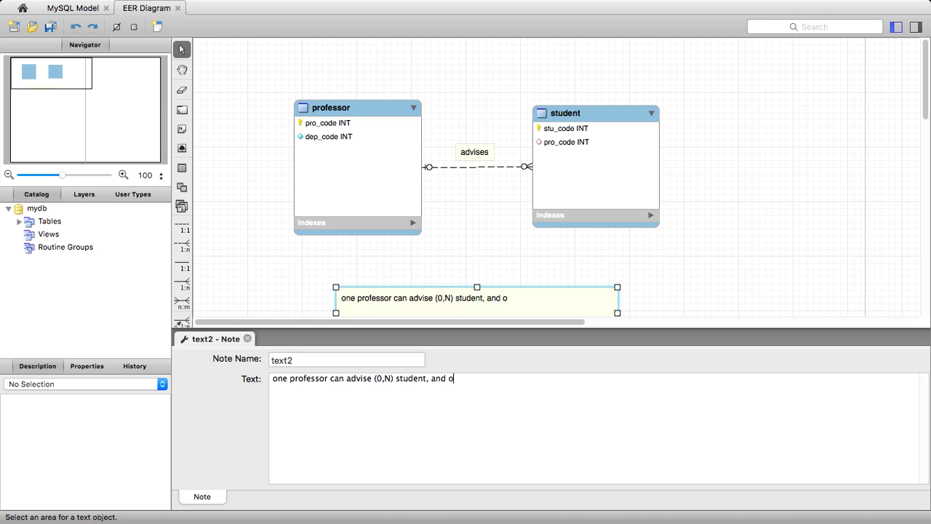
Complete the note's text with "one student can be advised by (0,1) professor." and close its editor.
{"action": "type", "text": "ne student can be "}
{"action": "type", "text": "advise"}
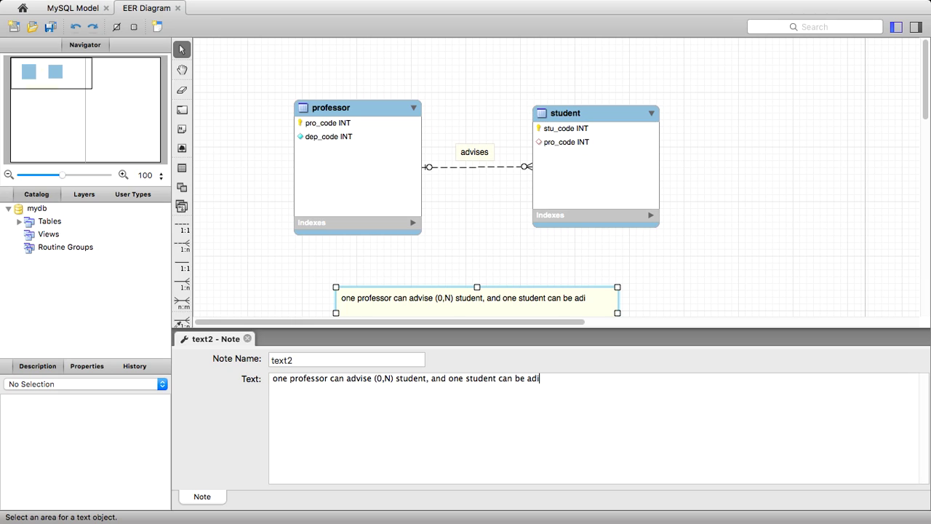
{"action": "type", "text": "d by ()"}
{"action": "type", "text": "0,1"}
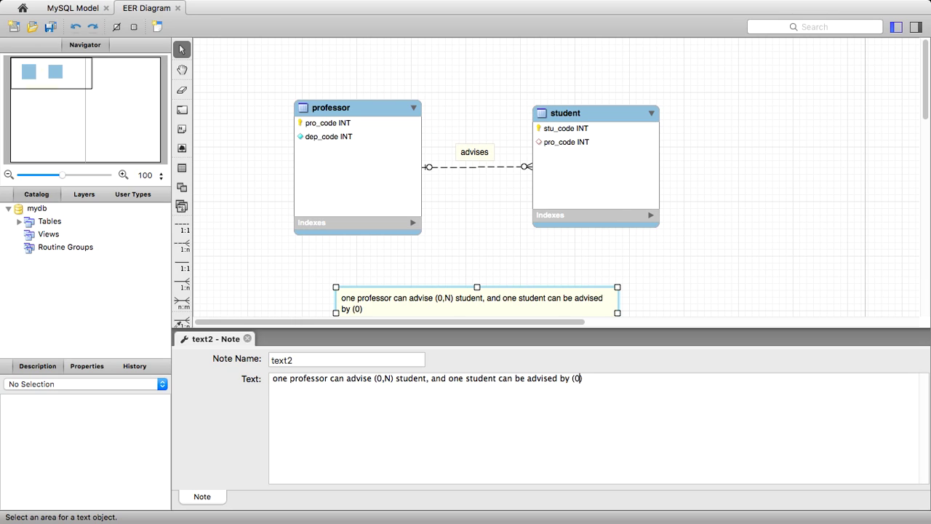
{"action": "key", "text": "Right"}
{"action": "type", "text": "professor."}
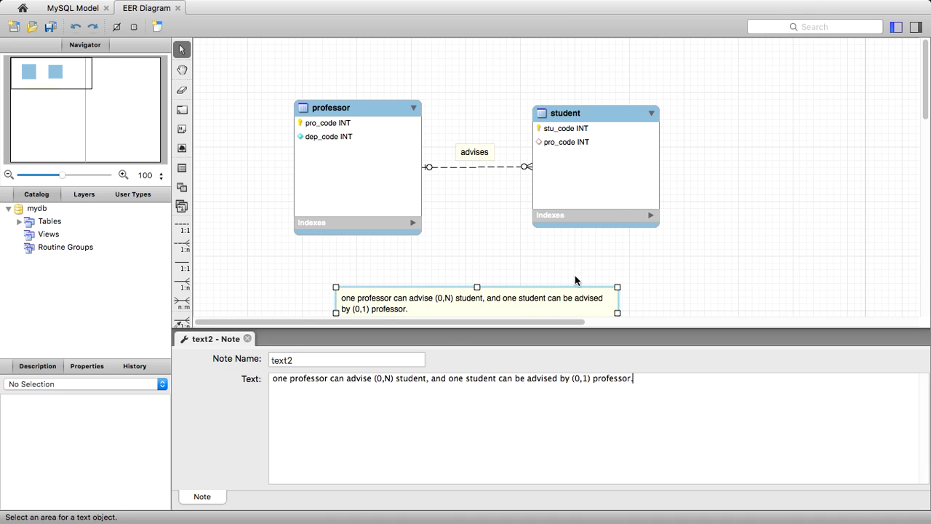
{"action": "left_click", "coordinate": [687, 266]}
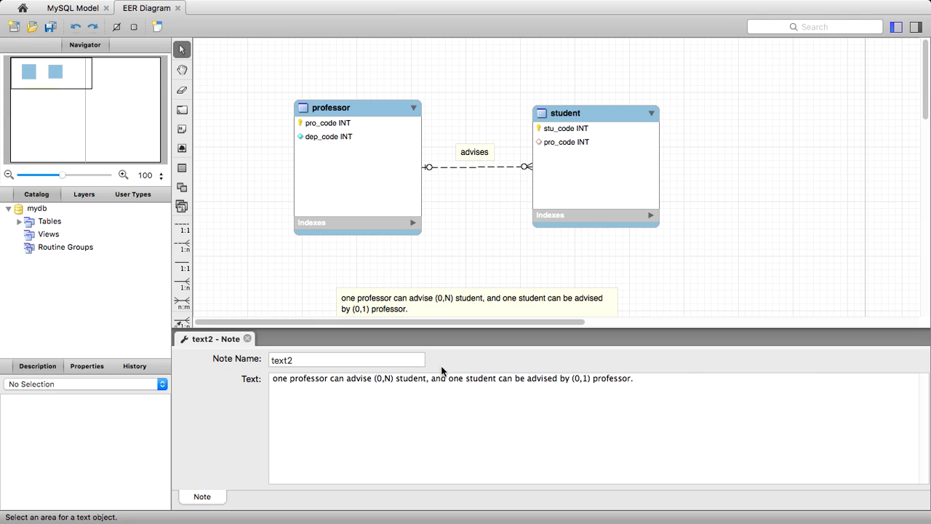
{"action": "left_click", "coordinate": [248, 339]}
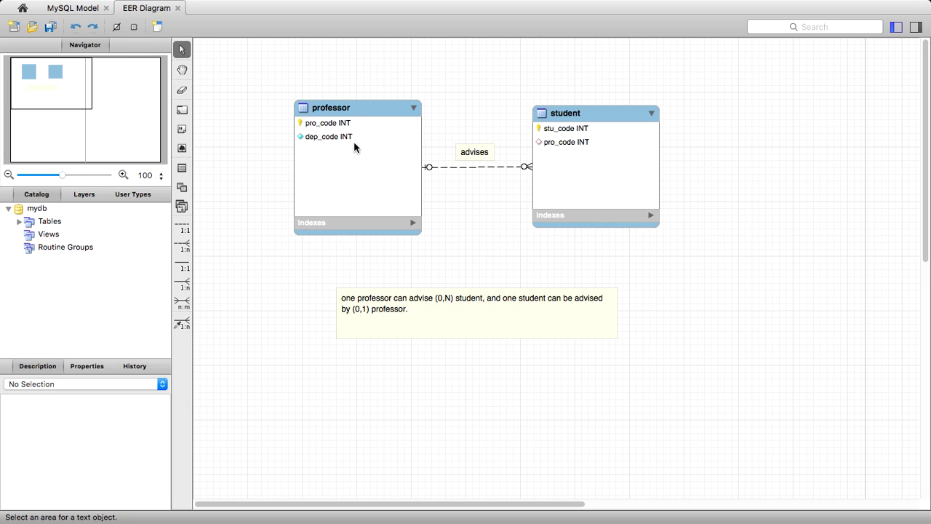
Change the professor table's color property to Yellow and close the color picker.
{"action": "double_click", "coordinate": [349, 113]}
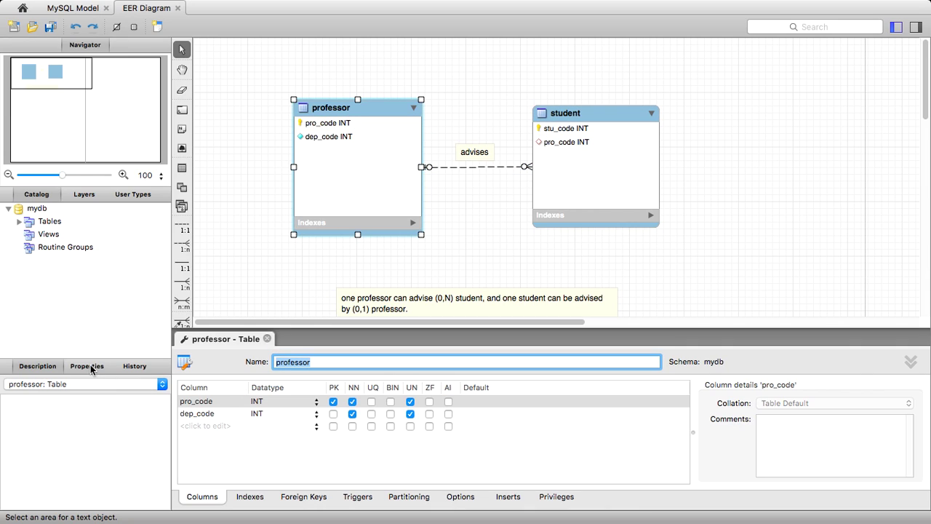
{"action": "left_click", "coordinate": [89, 366]}
{"action": "left_click", "coordinate": [88, 395]}
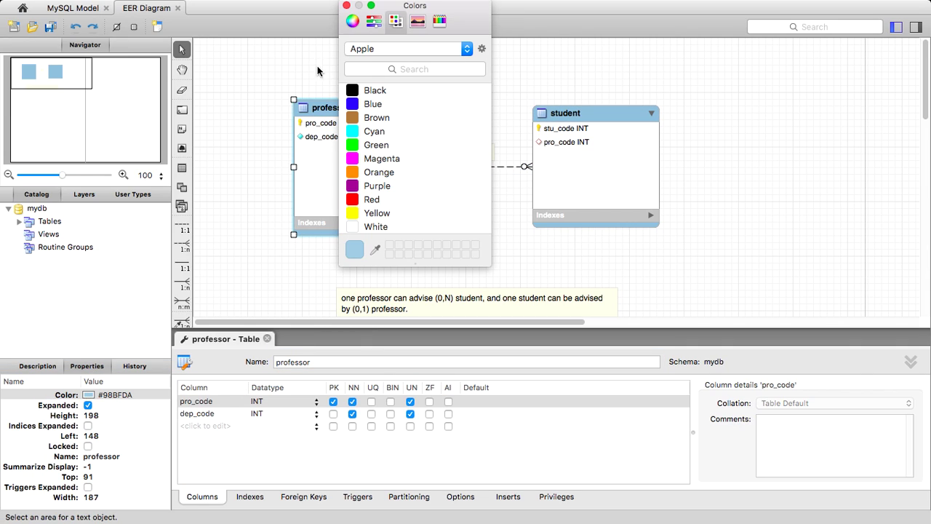
{"action": "left_click", "coordinate": [357, 213]}
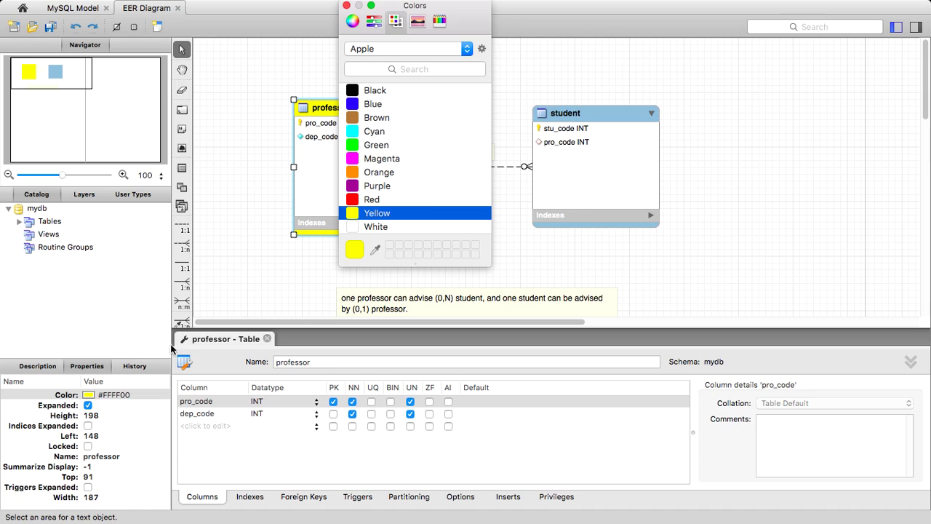
{"action": "mouse_move", "coordinate": [367, 11]}
{"action": "left_click", "coordinate": [348, 6]}
Change the student table's color property to Green and close the color picker.
{"action": "left_click", "coordinate": [539, 120]}
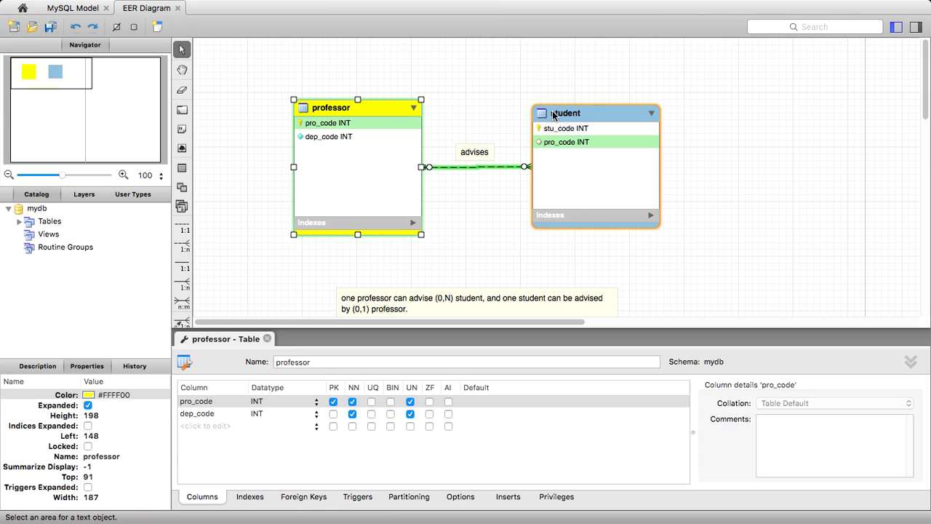
{"action": "left_click", "coordinate": [123, 396]}
{"action": "left_click", "coordinate": [123, 396]}
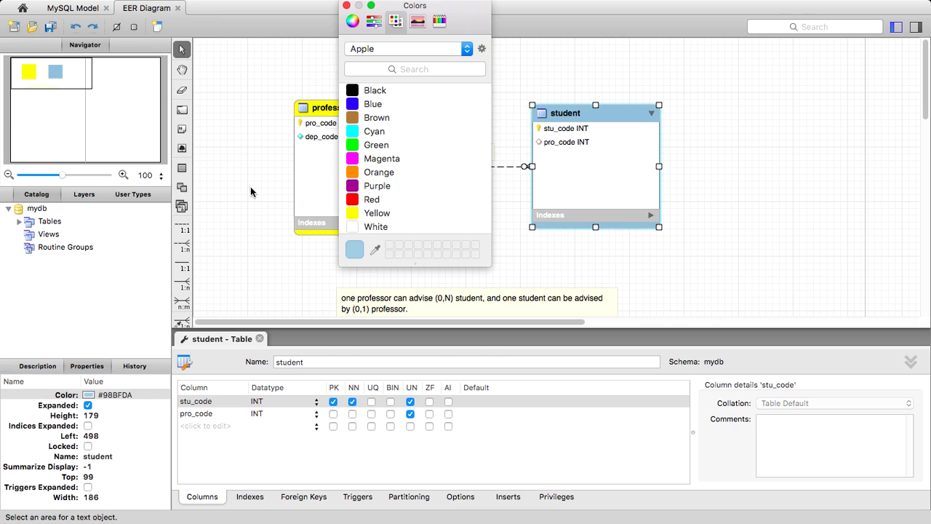
{"action": "left_click", "coordinate": [357, 145]}
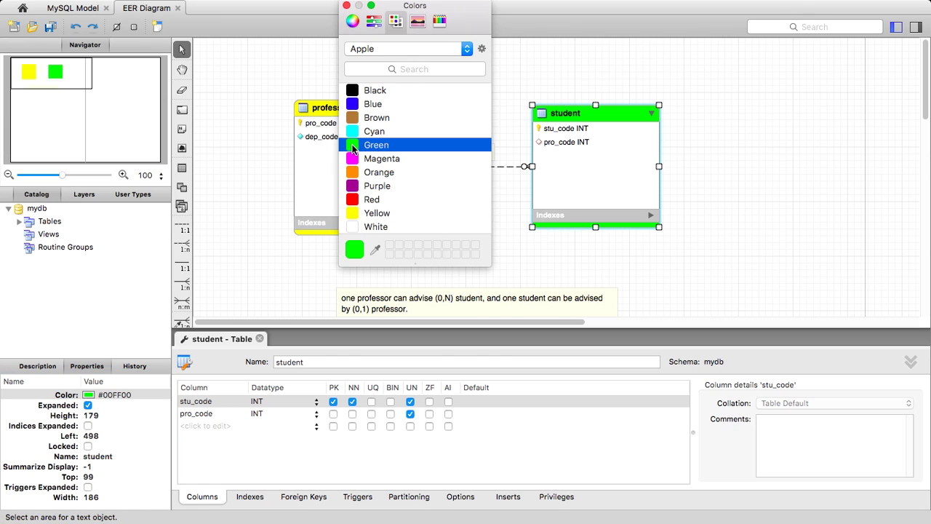
{"action": "left_click", "coordinate": [346, 6]}
{"action": "left_click", "coordinate": [636, 255]}
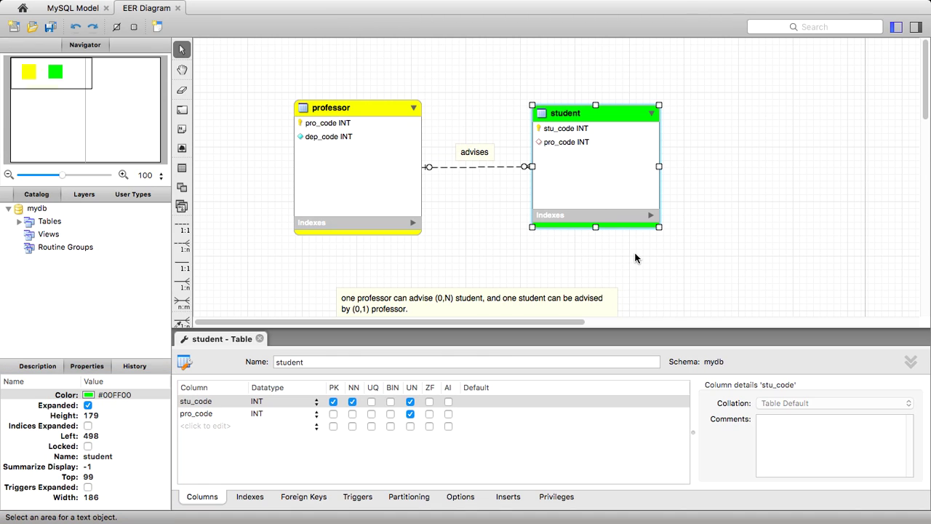
Enlarge the student table slightly from its lower-right corner and close its editor.
{"action": "left_click", "coordinate": [639, 216]}
{"action": "left_click_drag", "start_coordinate": [660, 228], "coordinate": [664, 237]}
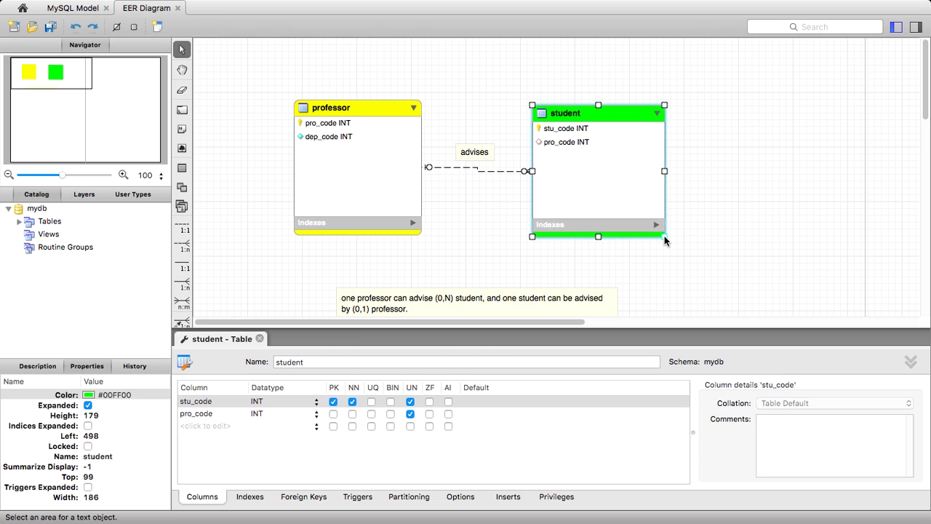
{"action": "left_click", "coordinate": [259, 339]}
{"action": "left_click", "coordinate": [261, 344]}
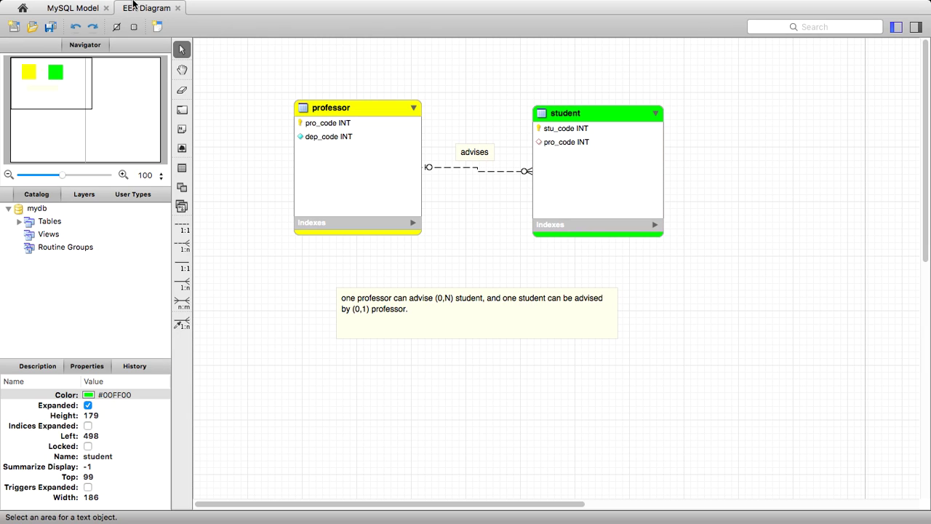
Save the model to the Desktop under the file name RQ10.
{"action": "left_click", "coordinate": [146, 8]}
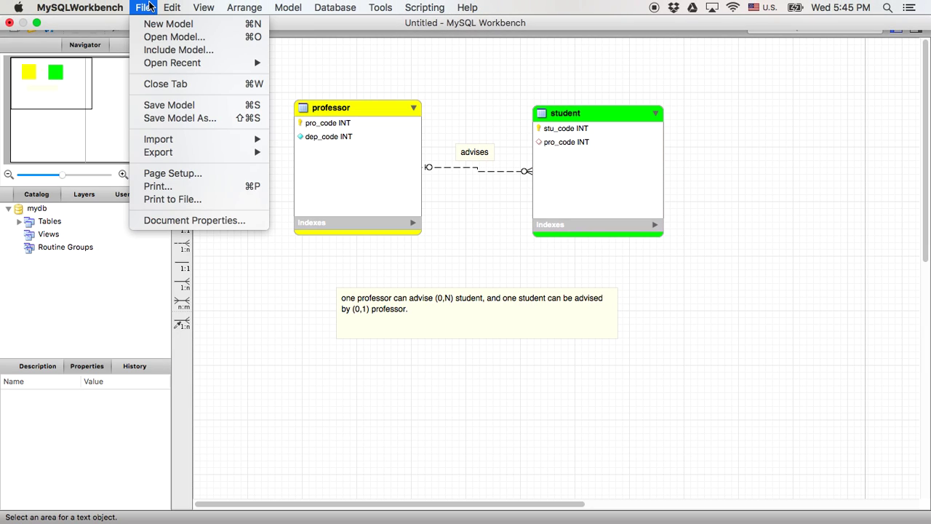
{"action": "left_click", "coordinate": [165, 106]}
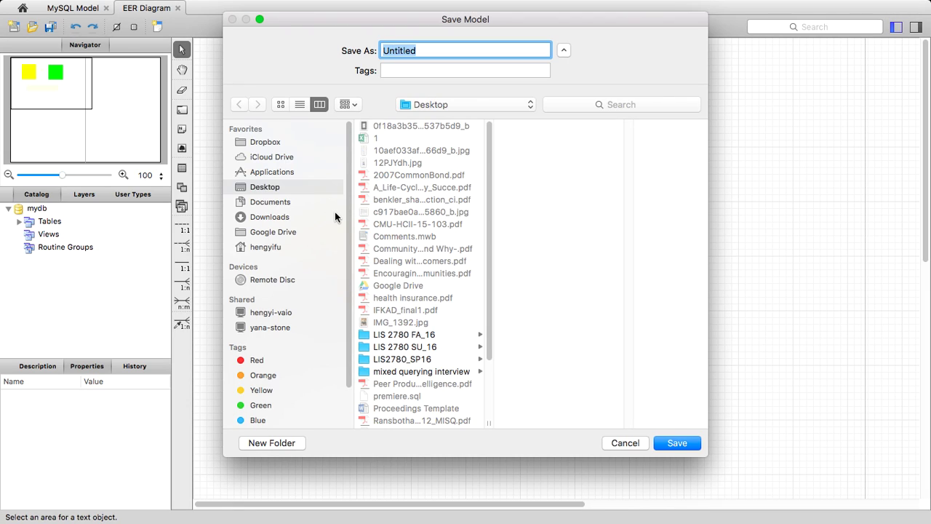
{"action": "type", "text": "re"}
{"action": "key", "text": "BackSpace"}
{"action": "key", "text": "BackSpace"}
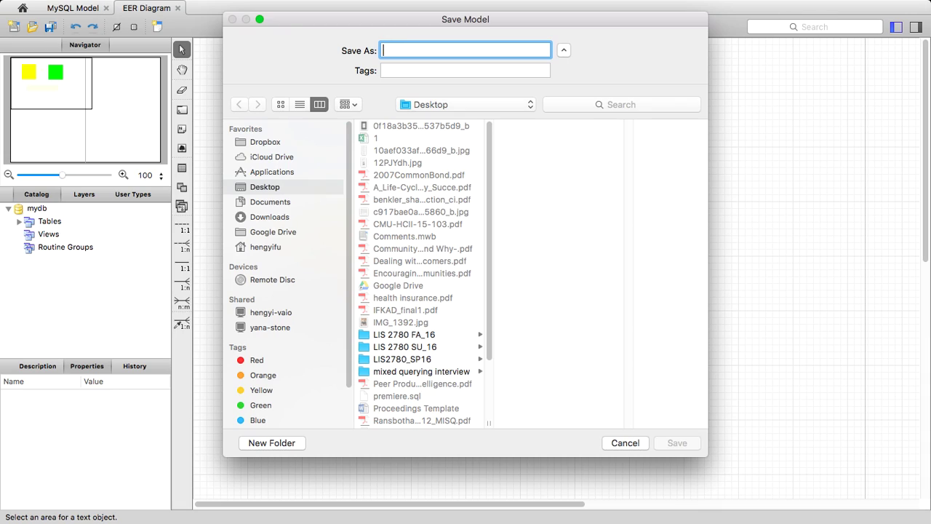
{"action": "type", "text": "RQ10"}
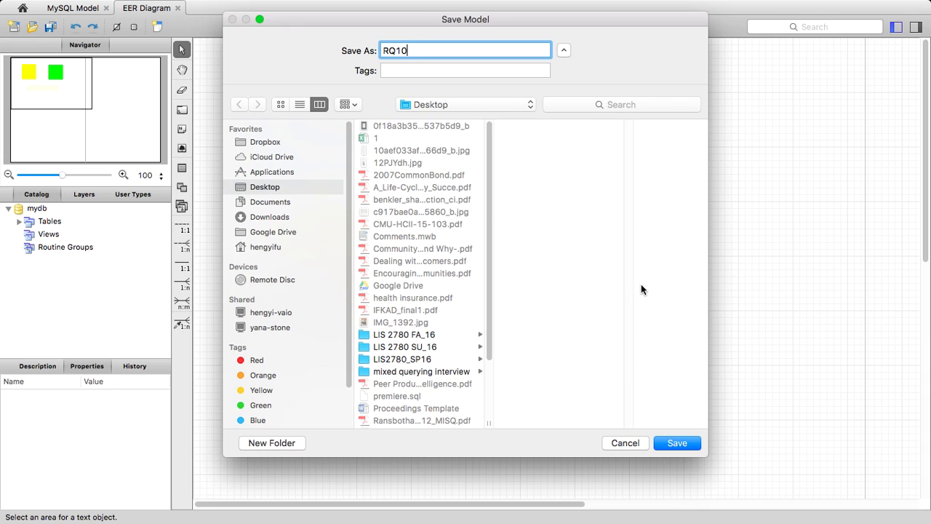
{"action": "left_click", "coordinate": [690, 442]}
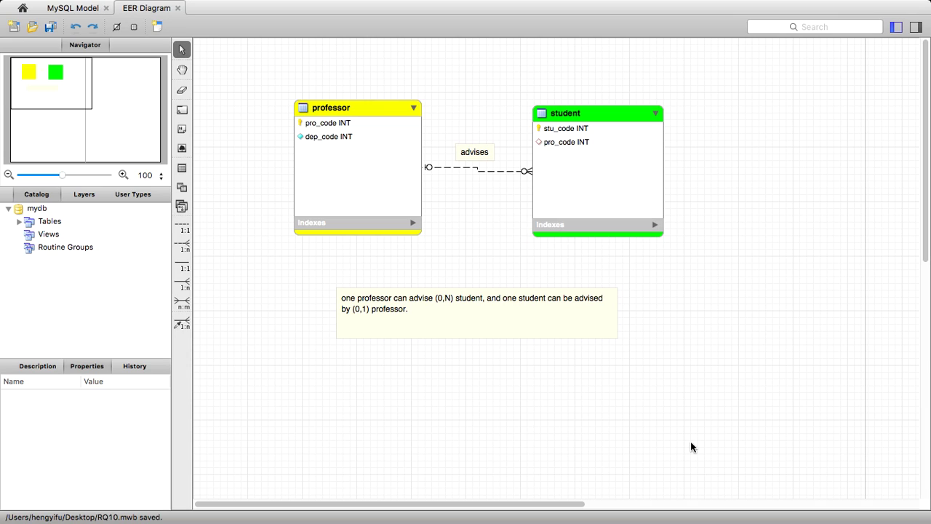
Close the MySQL Workbench window and clear the PowerPoint, browser and Finder windows to reveal the desktop.
{"action": "mouse_move", "coordinate": [572, 2]}
{"action": "left_click", "coordinate": [10, 22]}
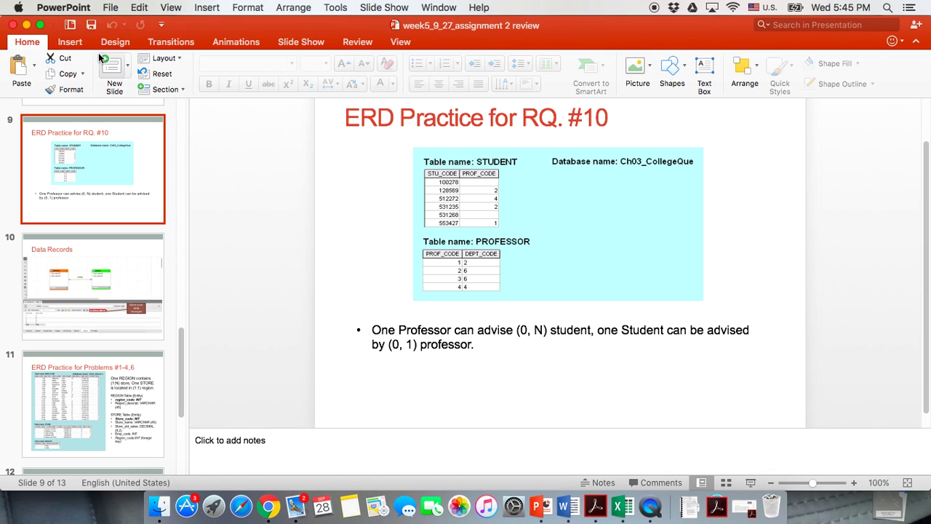
{"action": "left_click", "coordinate": [27, 25]}
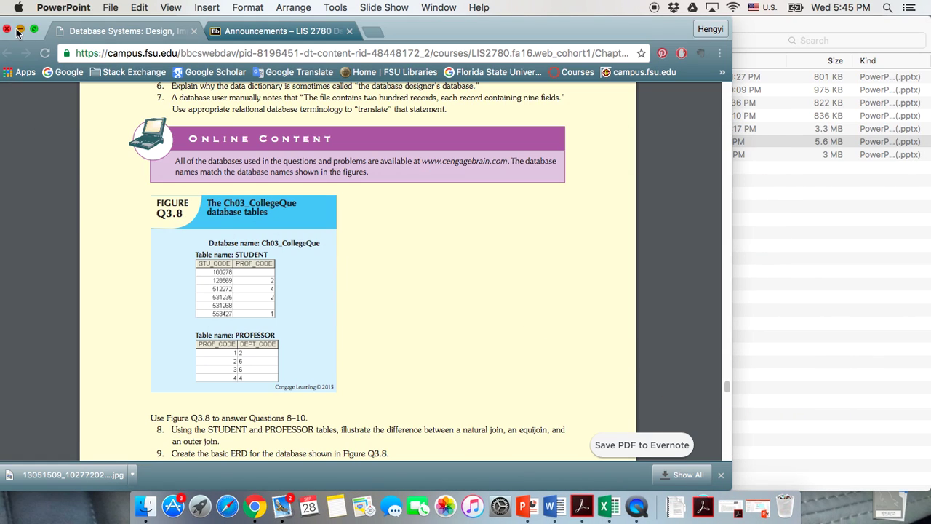
{"action": "left_click", "coordinate": [24, 27]}
{"action": "left_click", "coordinate": [10, 23]}
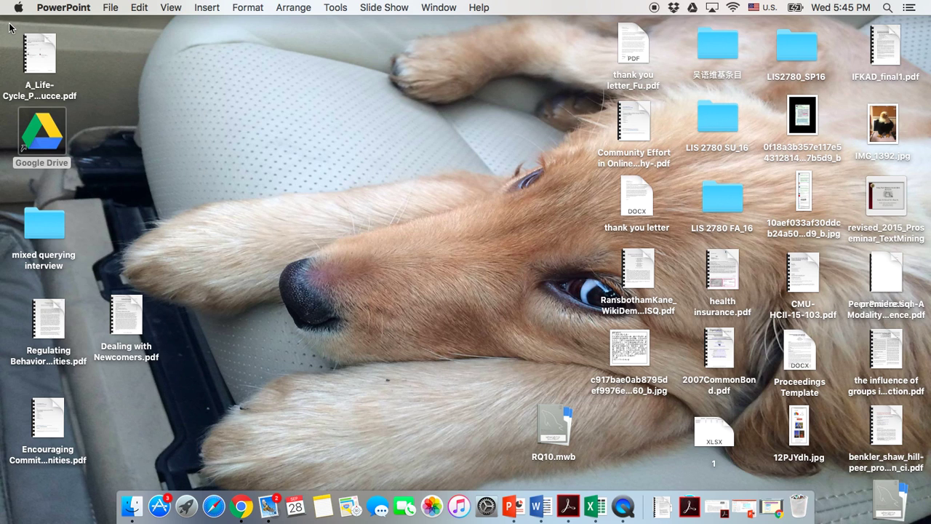
Move RQ10.mwb to a clear area in the middle of the desktop and reopen it in MySQL Workbench.
{"action": "left_click_drag", "start_coordinate": [553, 430], "coordinate": [418, 274]}
{"action": "left_click", "coordinate": [435, 353]}
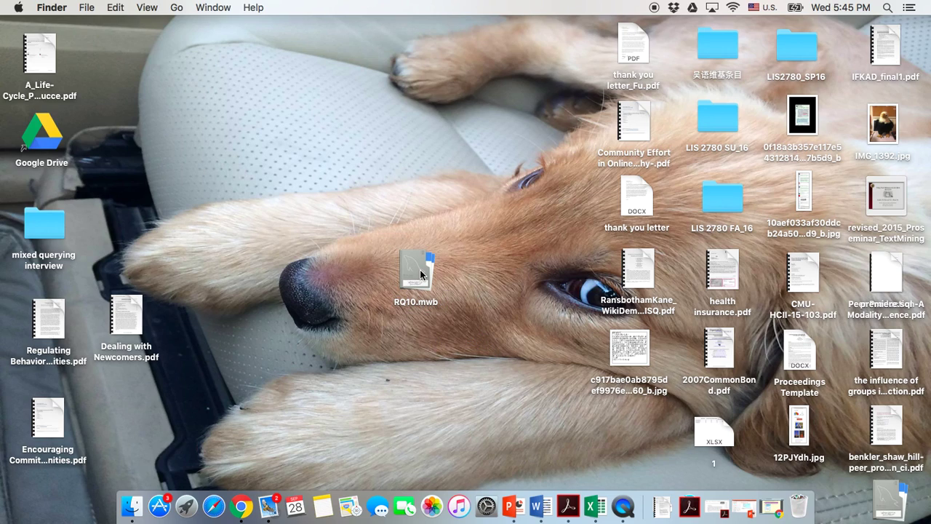
{"action": "left_click", "coordinate": [418, 273]}
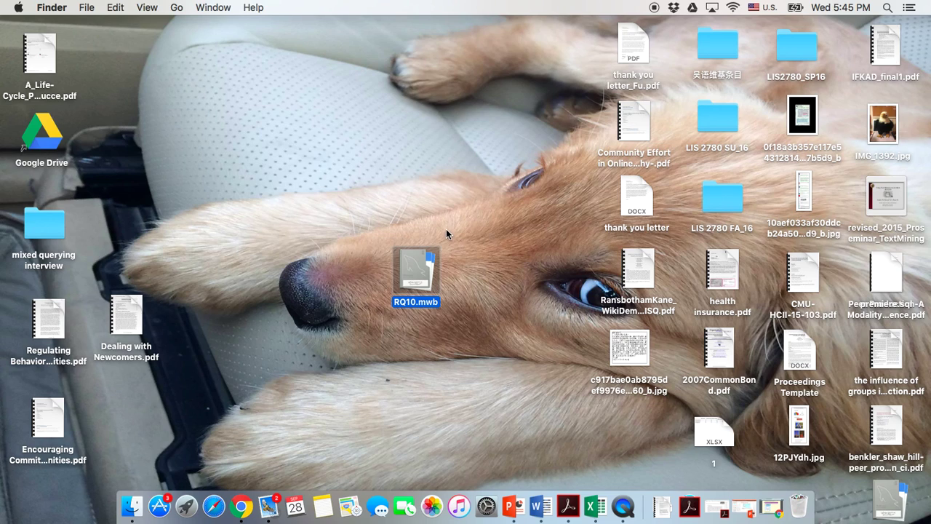
{"action": "double_click", "coordinate": [415, 272]}
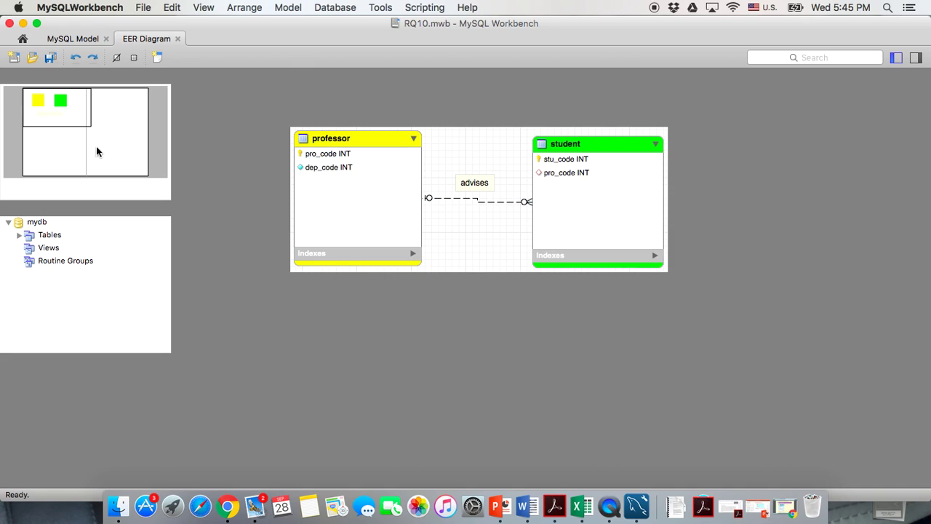
Open the professor table's editor and check the tables and the cardinality note in the reopened diagram.
{"action": "left_click", "coordinate": [335, 137]}
{"action": "double_click", "coordinate": [335, 138]}
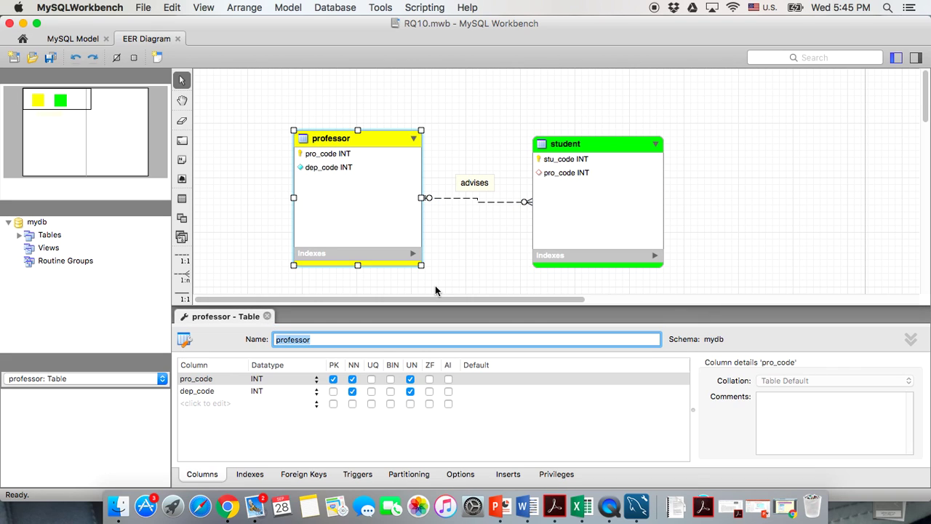
{"action": "scroll", "coordinate": [436, 293], "scroll_direction": "down", "scroll_amount": 10}
{"action": "scroll", "coordinate": [437, 294], "scroll_direction": "up", "scroll_amount": 7}
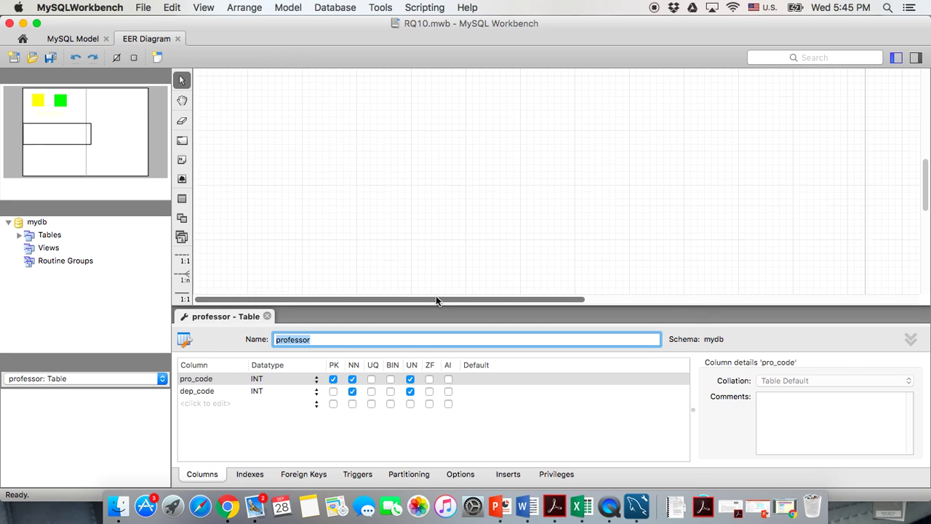
{"action": "scroll", "coordinate": [436, 301], "scroll_direction": "down", "scroll_amount": 2}
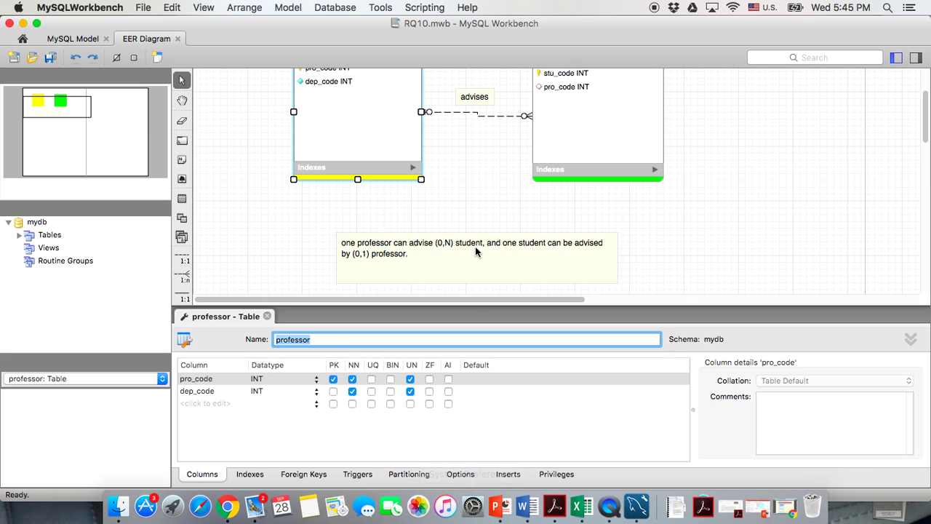
Review the inserted rows of the professor and student tables, and close the table editor.
{"action": "scroll", "coordinate": [476, 248], "scroll_direction": "up", "scroll_amount": 4}
{"action": "left_click", "coordinate": [368, 99]}
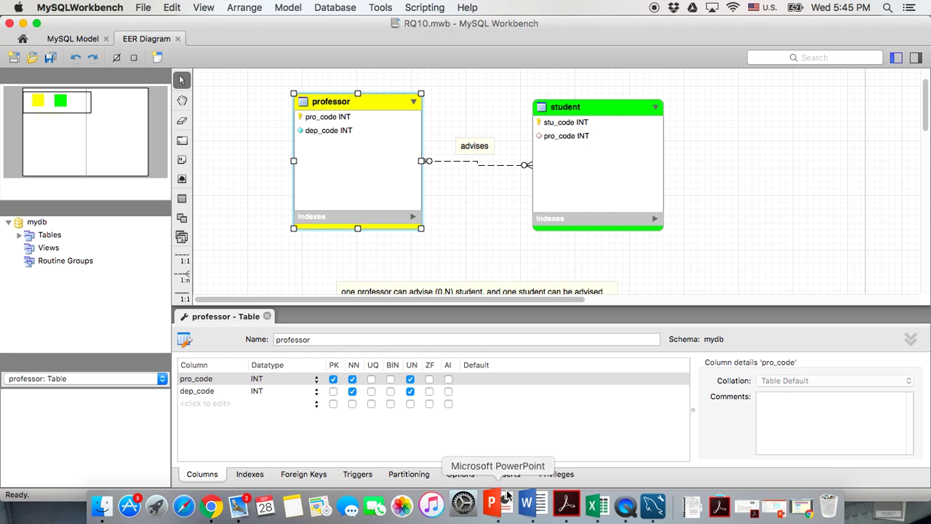
{"action": "left_click", "coordinate": [512, 473]}
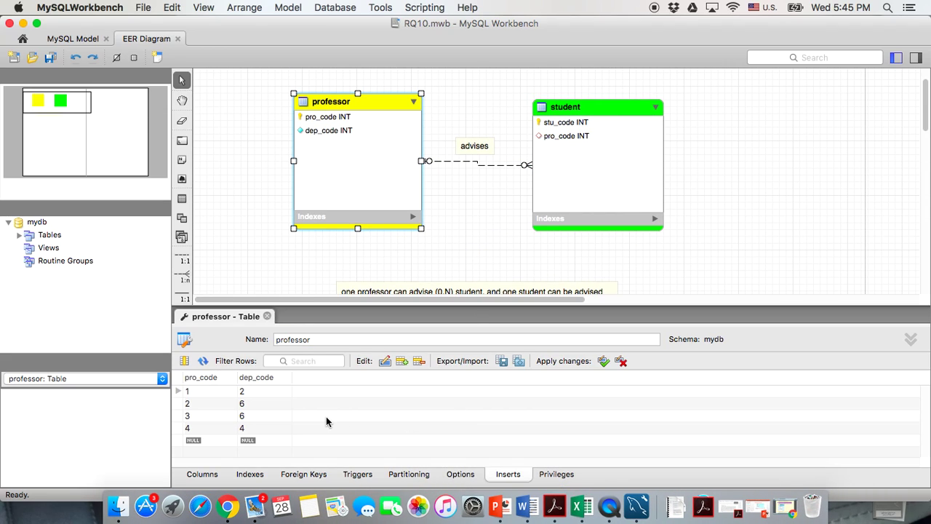
{"action": "left_click", "coordinate": [587, 140]}
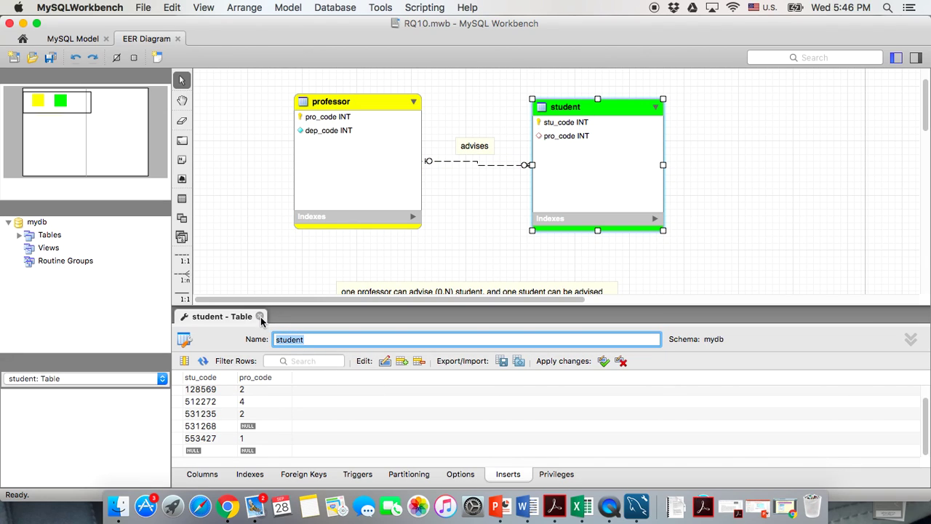
{"action": "left_click", "coordinate": [260, 316]}
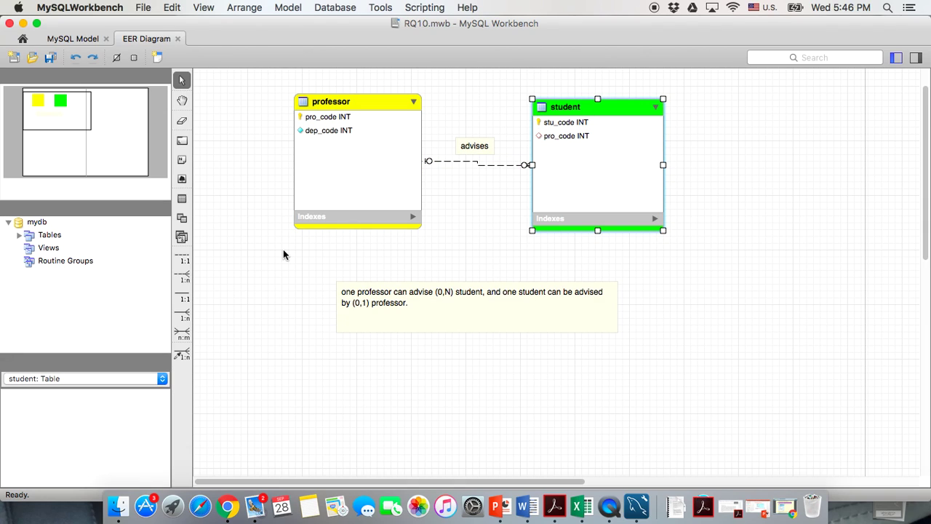
Check the model's export options without exporting, and deselect the student table in the diagram.
{"action": "left_click", "coordinate": [143, 8]}
{"action": "mouse_move", "coordinate": [188, 152]}
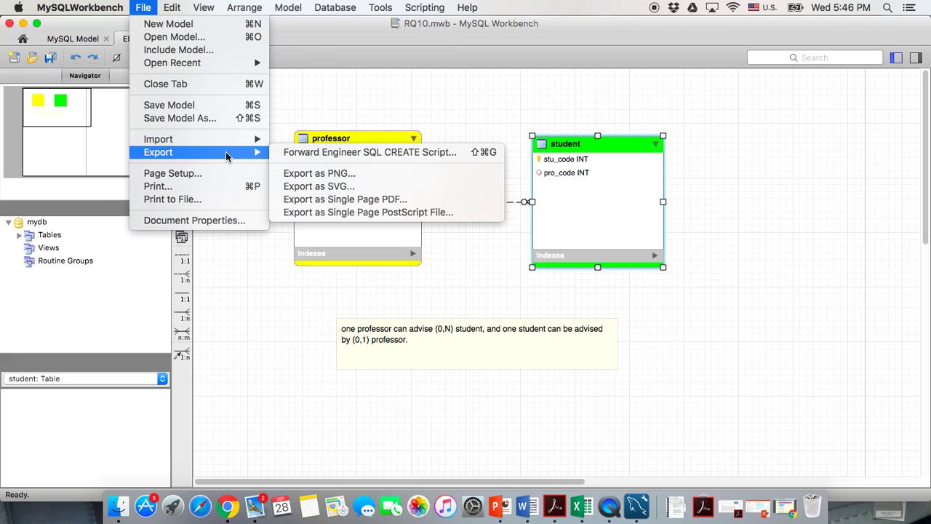
{"action": "left_click", "coordinate": [303, 329]}
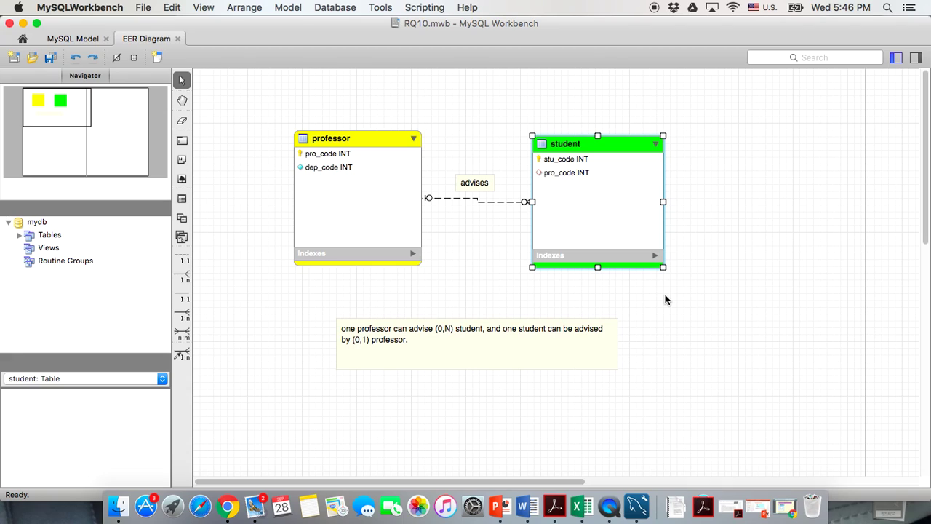
{"action": "left_click", "coordinate": [721, 312]}
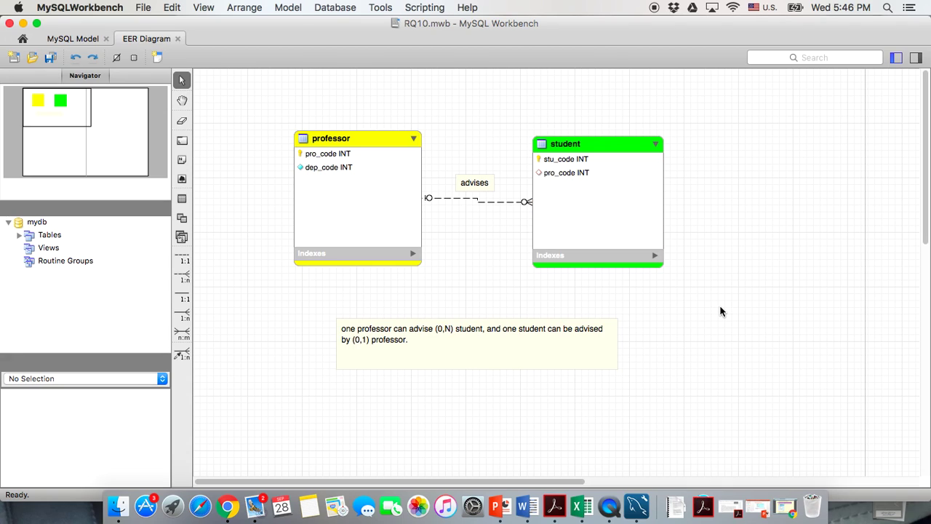
{"action": "scroll", "coordinate": [720, 312], "scroll_direction": "down", "scroll_amount": 2}
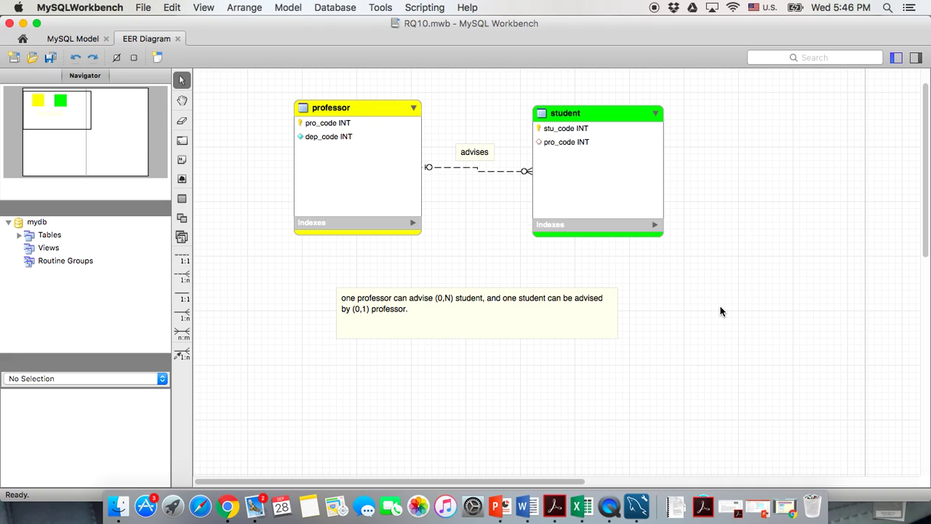
Recheck the professor table's inserted rows and switch to the PowerPoint presentation with the RQ #10 ERD practice.
{"action": "double_click", "coordinate": [368, 110]}
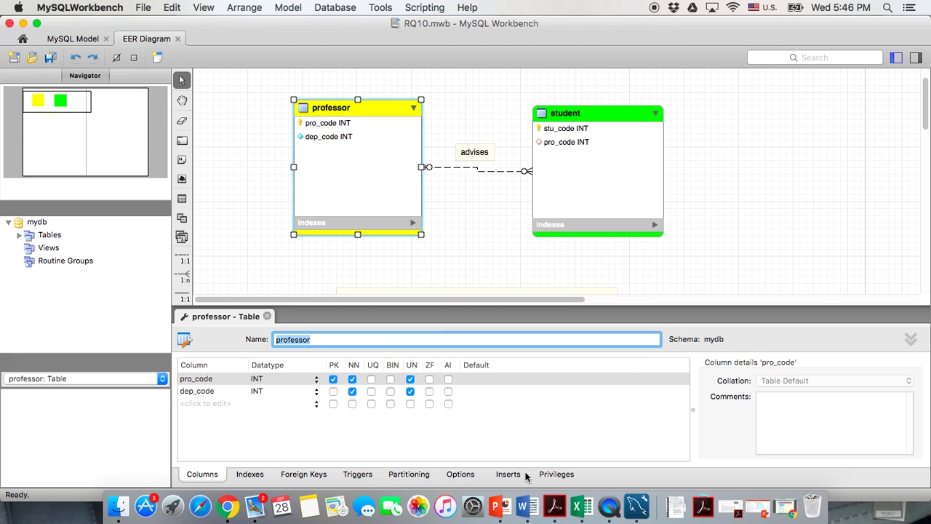
{"action": "left_click", "coordinate": [508, 473]}
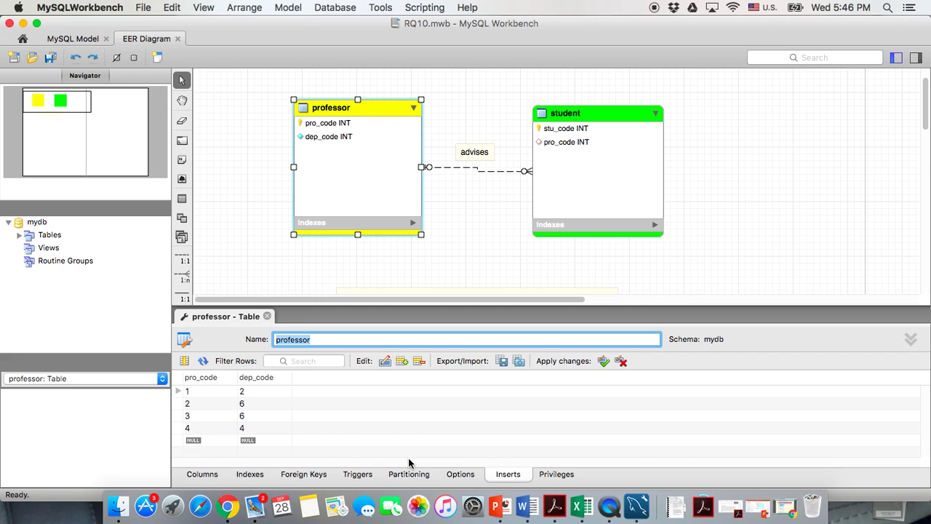
{"action": "left_click", "coordinate": [143, 7]}
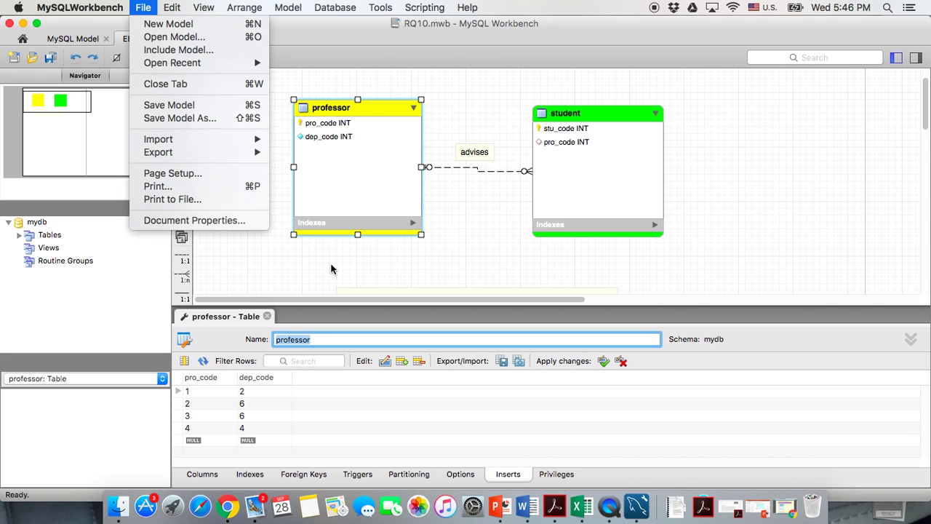
{"action": "left_click", "coordinate": [769, 509]}
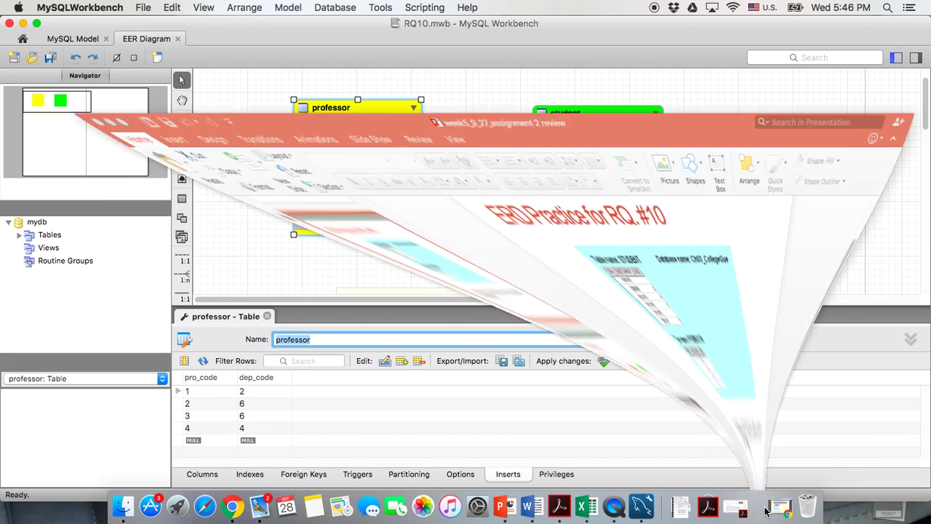
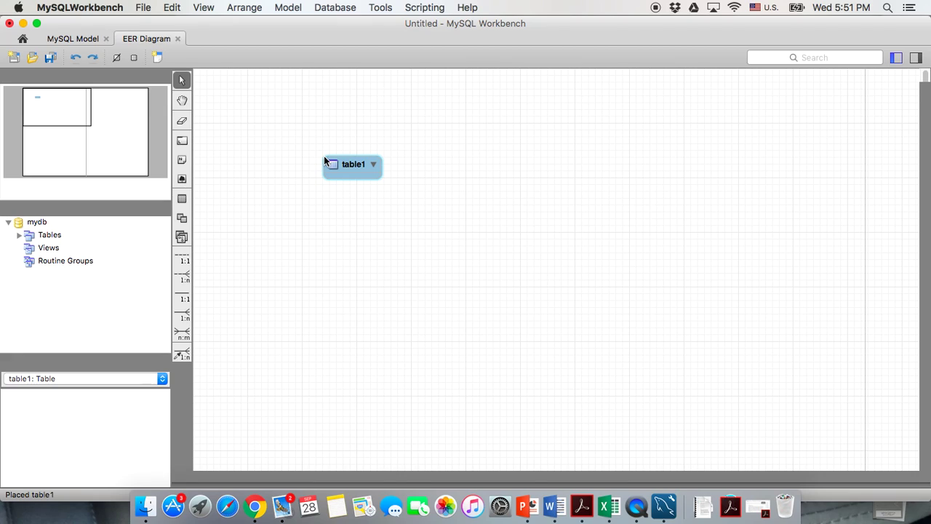
Open the editor of the newly placed table, enlarge the table on the canvas and name it region.
{"action": "double_click", "coordinate": [353, 173]}
{"action": "left_click_drag", "start_coordinate": [378, 182], "coordinate": [422, 260]}
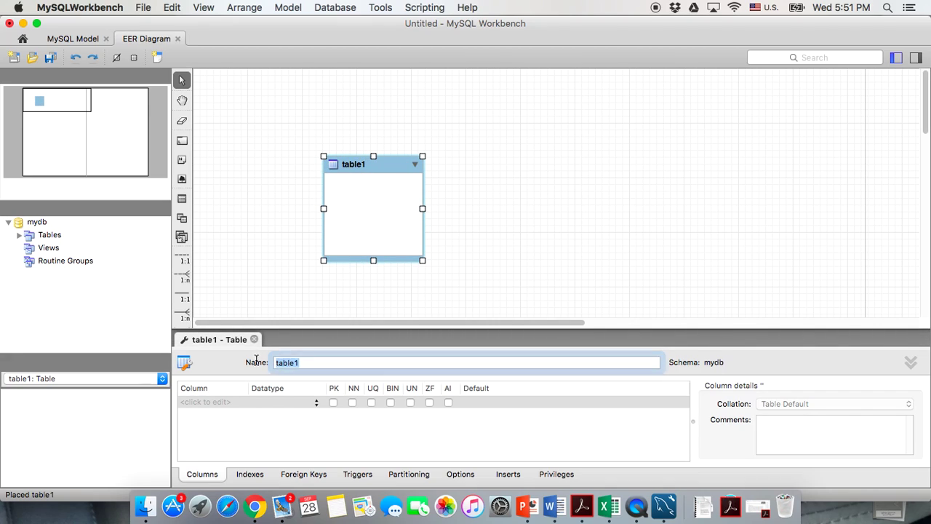
{"action": "type", "text": "region"}
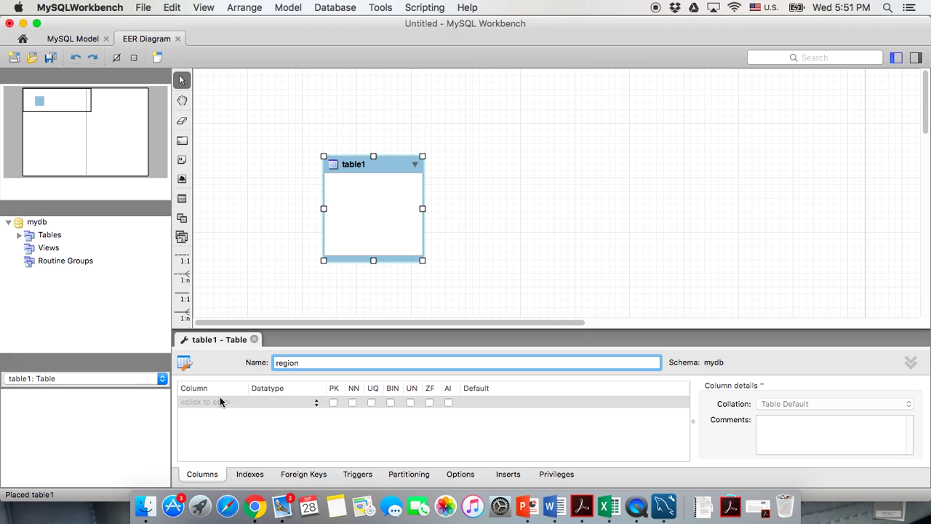
Add the column region_code to the region table as an unsigned, not-null INT primary key.
{"action": "left_click", "coordinate": [221, 402]}
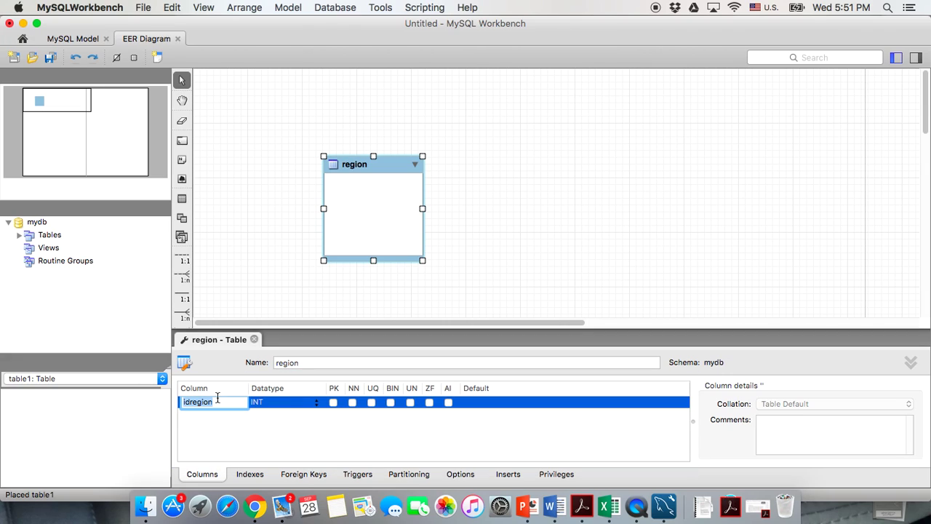
{"action": "type", "text": "region_code"}
{"action": "left_click", "coordinate": [295, 435]}
{"action": "left_click", "coordinate": [410, 402]}
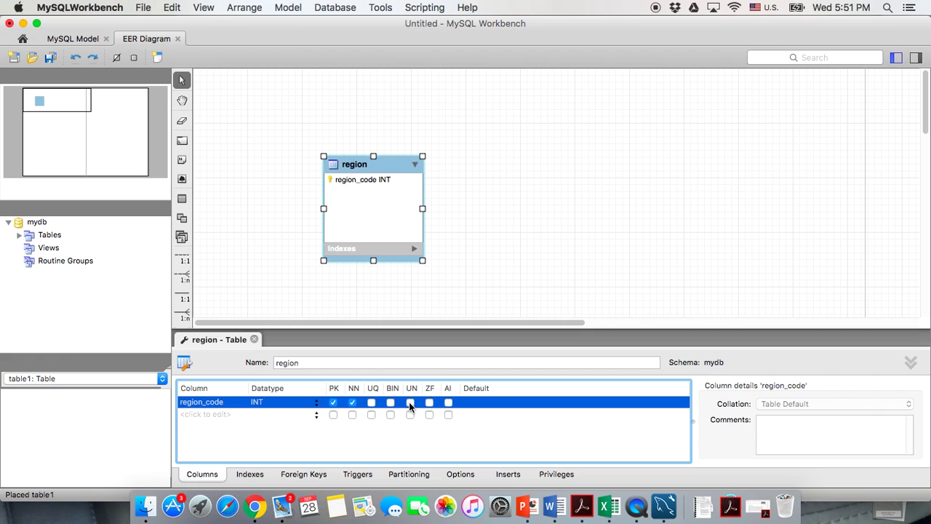
Add the column region_descript to the region table as a not-null VARCHAR(45).
{"action": "double_click", "coordinate": [193, 415]}
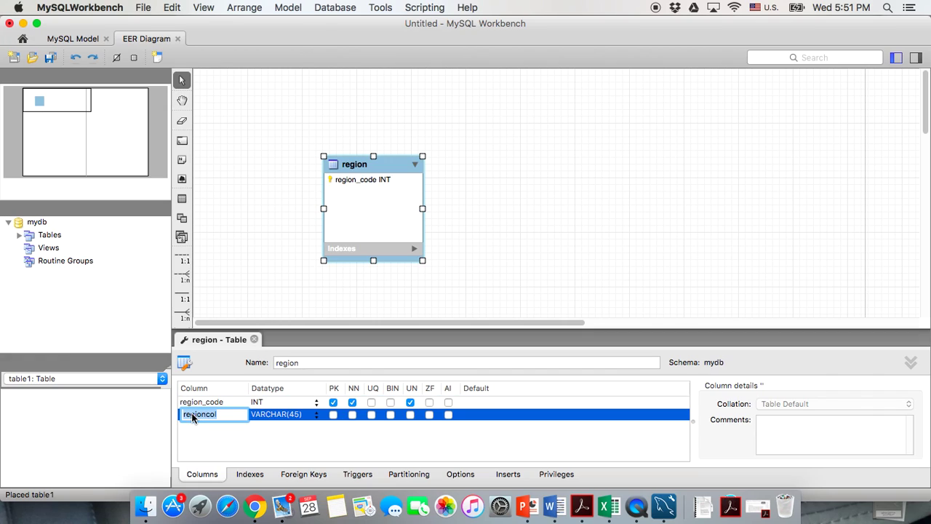
{"action": "type", "text": "reg"}
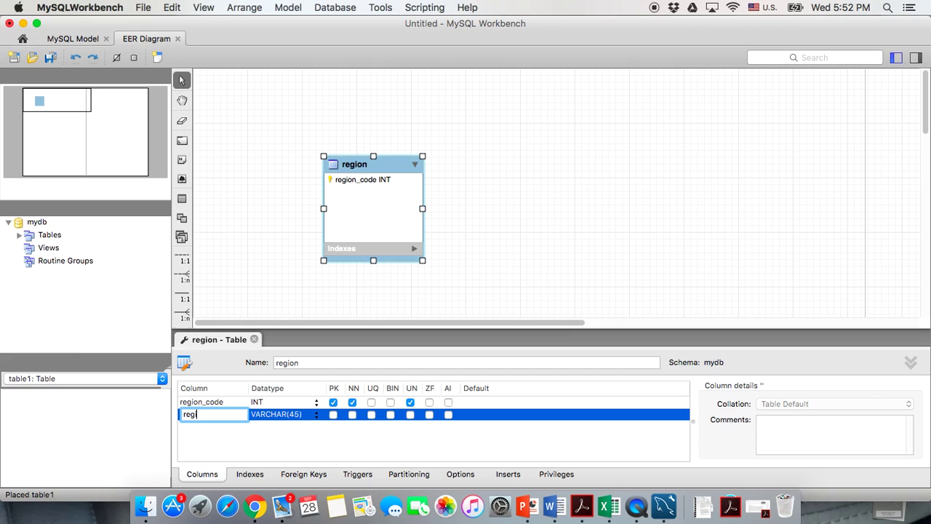
{"action": "type", "text": "ion_descript"}
{"action": "left_click", "coordinate": [310, 420]}
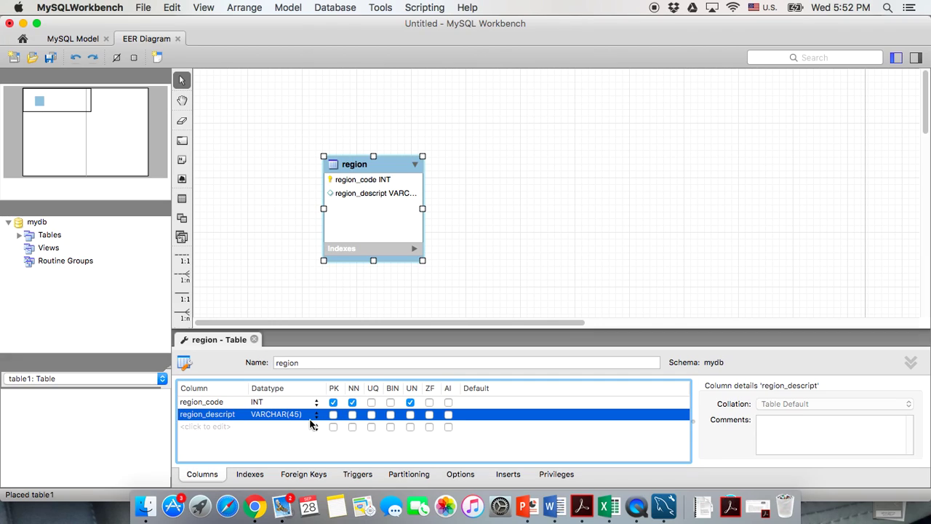
{"action": "left_click", "coordinate": [353, 415]}
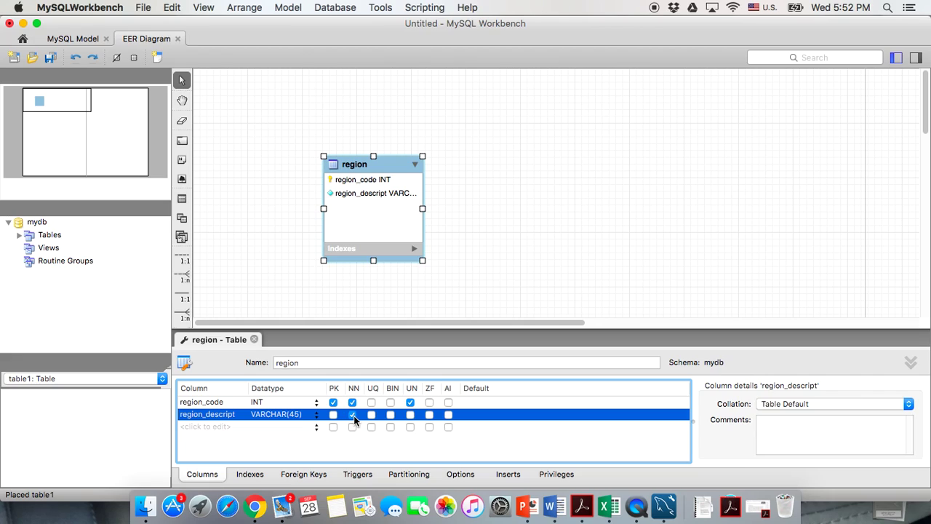
Close the region table's editor and enlarge the table until its full column names and datatypes fit.
{"action": "left_click", "coordinate": [254, 339]}
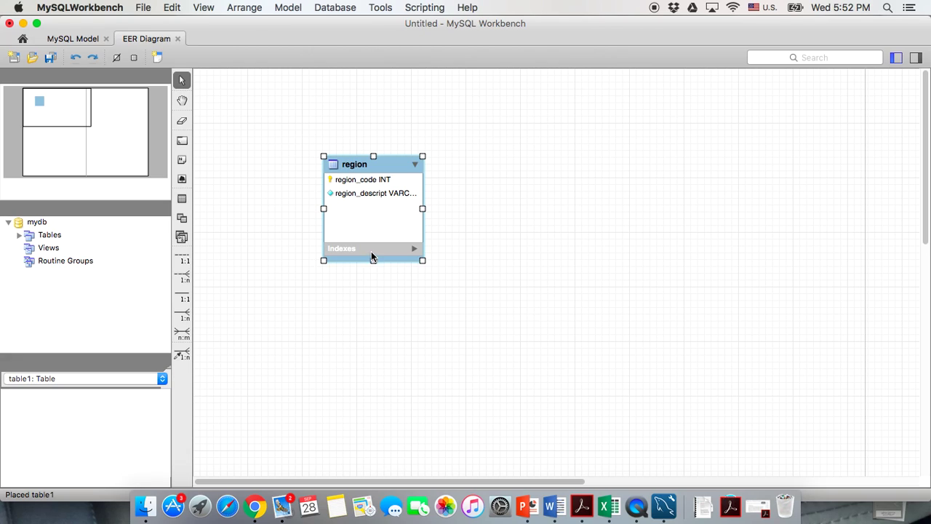
{"action": "left_click_drag", "start_coordinate": [422, 260], "coordinate": [454, 306]}
{"action": "left_click", "coordinate": [536, 295]}
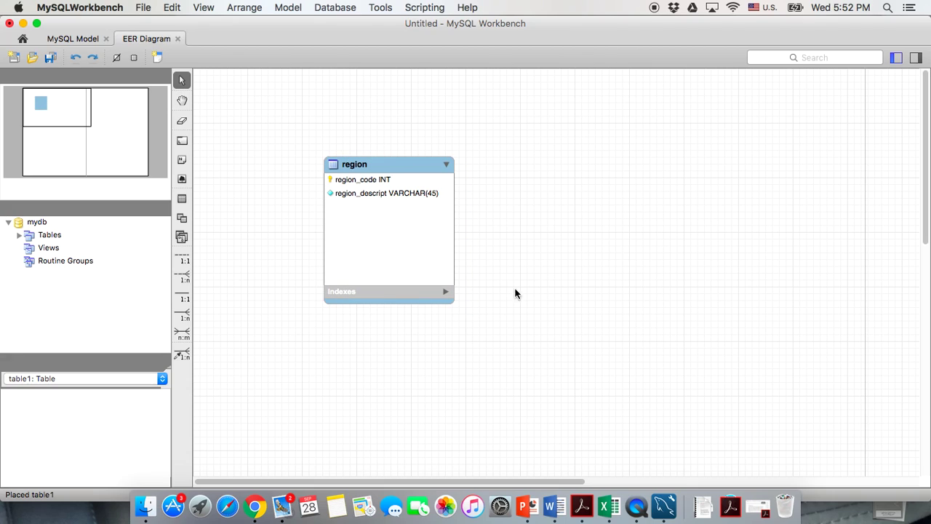
Place a second table beside the region table and name it store.
{"action": "left_click", "coordinate": [182, 199]}
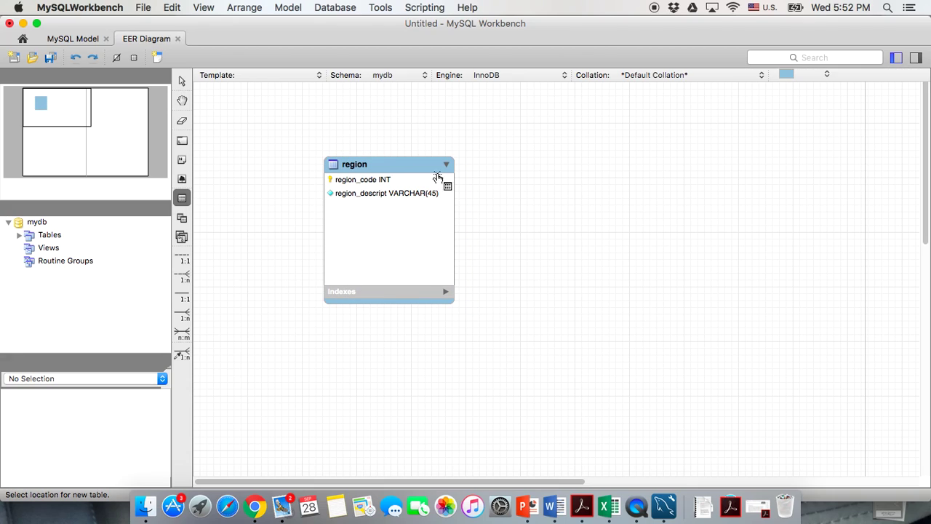
{"action": "left_click", "coordinate": [636, 167]}
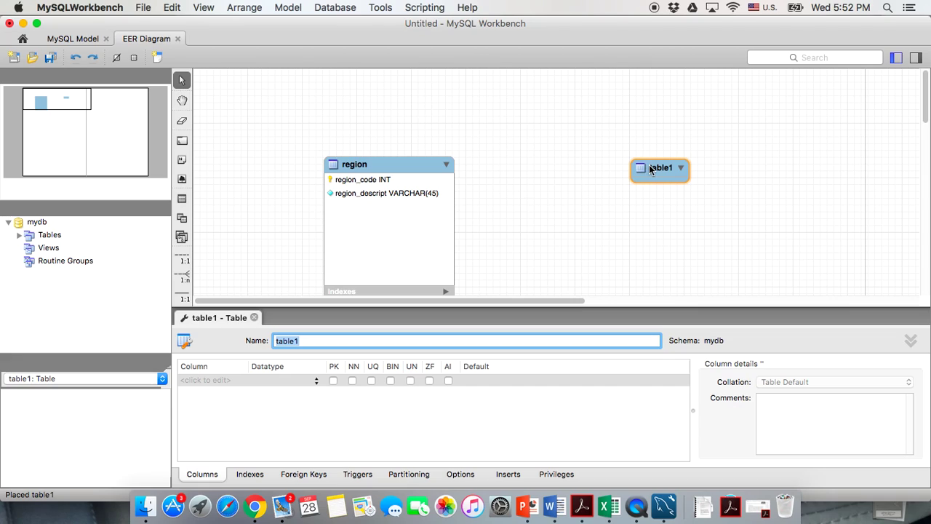
{"action": "type", "text": "store"}
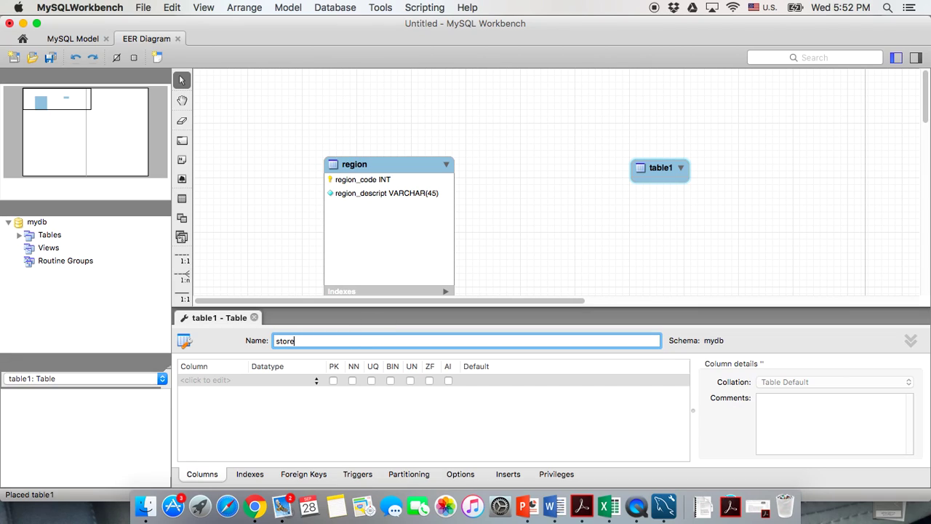
{"action": "key", "text": "Return"}
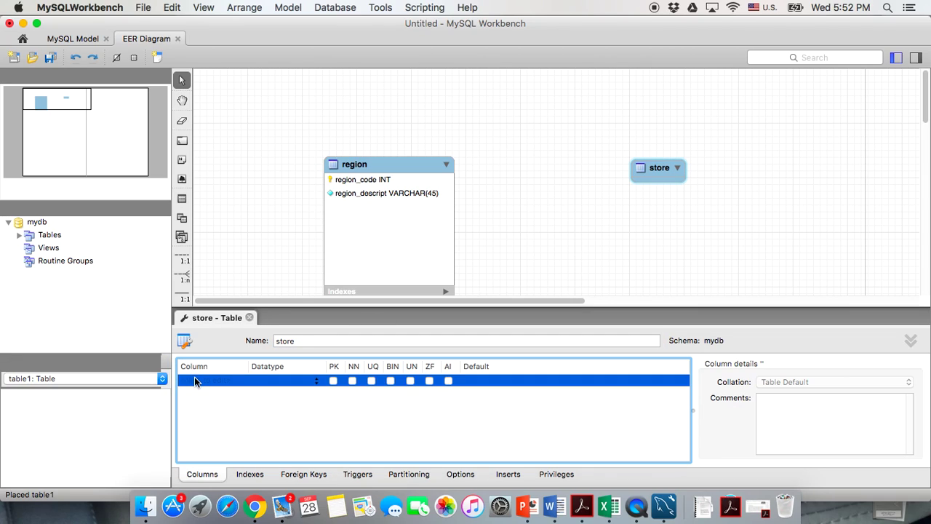
Add the column store_code to the store table as an unsigned, not-null INT primary key.
{"action": "double_click", "coordinate": [195, 379]}
{"action": "type", "text": "store_code"}
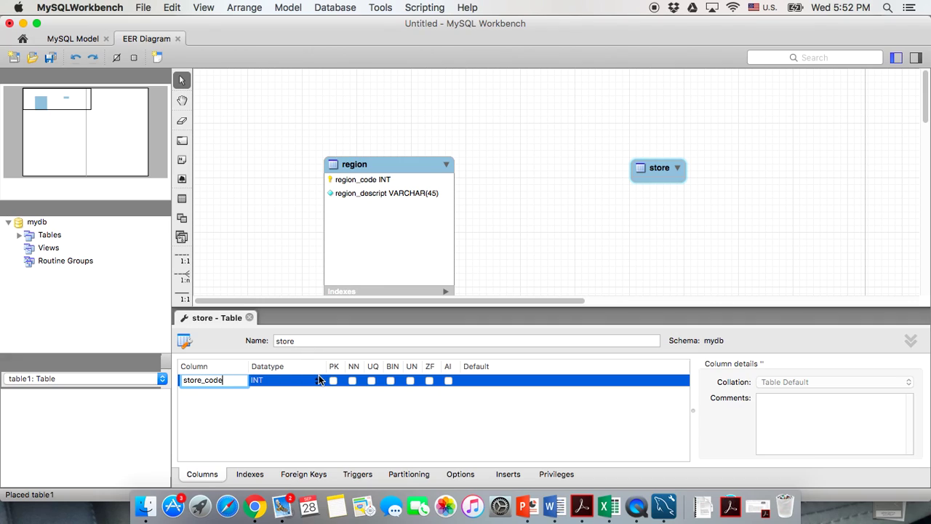
{"action": "key", "text": "Return"}
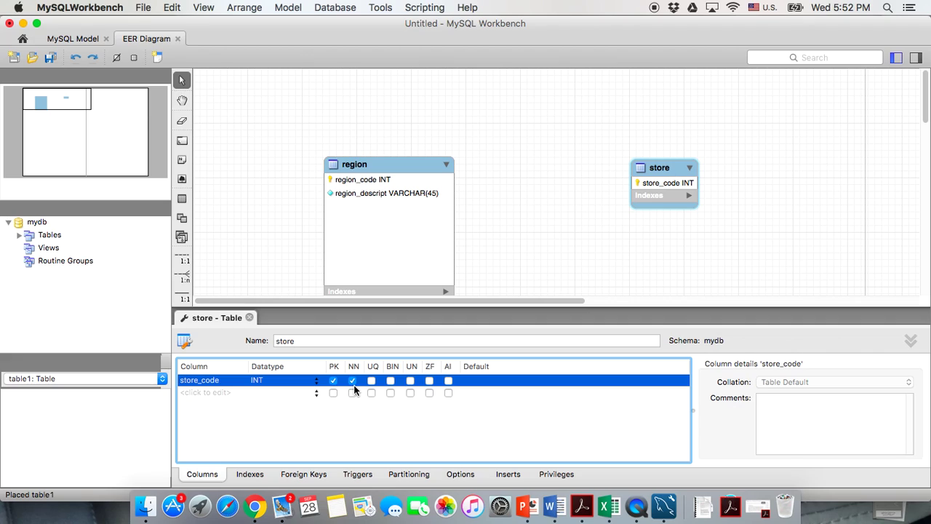
Add the column store_name to the store table as a not-null VARCHAR(45).
{"action": "left_click", "coordinate": [189, 396]}
{"action": "left_click", "coordinate": [188, 397]}
{"action": "type", "text": "st"}
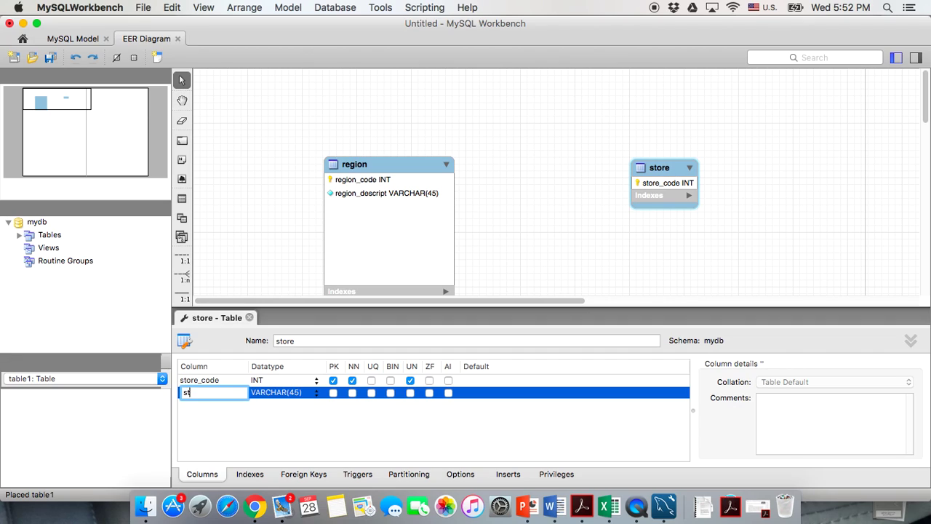
{"action": "type", "text": "ore_nmae"}
{"action": "key", "text": "BackSpace"}
{"action": "key", "text": "BackSpace"}
{"action": "key", "text": "BackSpace"}
{"action": "type", "text": "ame"}
{"action": "left_click", "coordinate": [301, 409]}
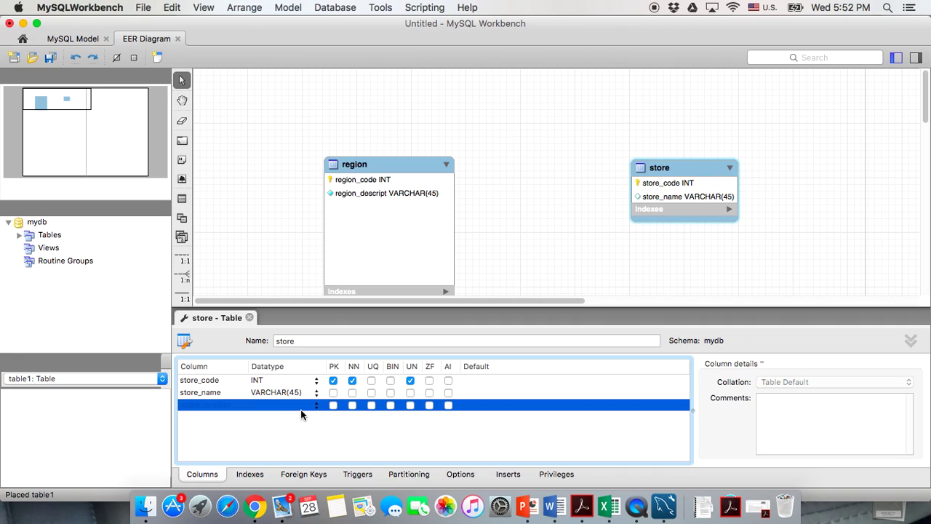
{"action": "left_click", "coordinate": [352, 393]}
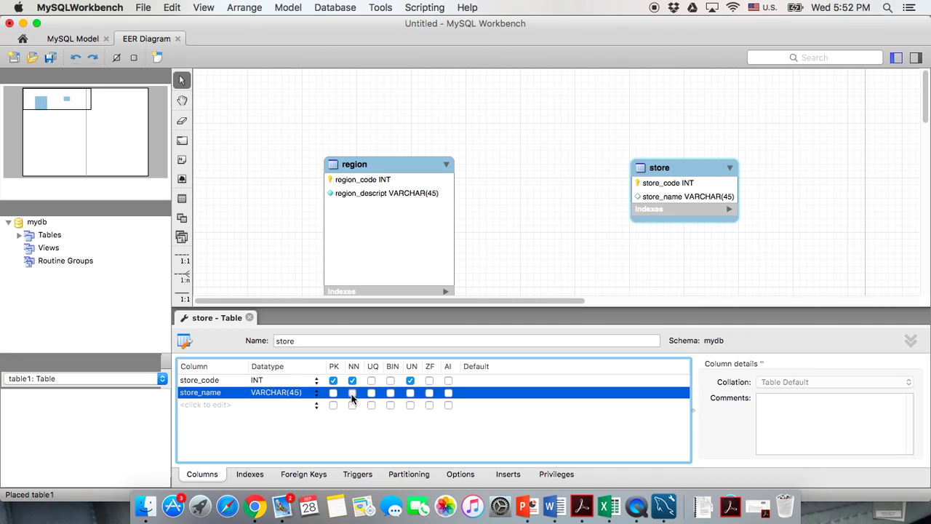
Add the column store_ytd_sales to the store table as a not-null DECIMAL(9,2).
{"action": "double_click", "coordinate": [202, 405]}
{"action": "type", "text": "store"}
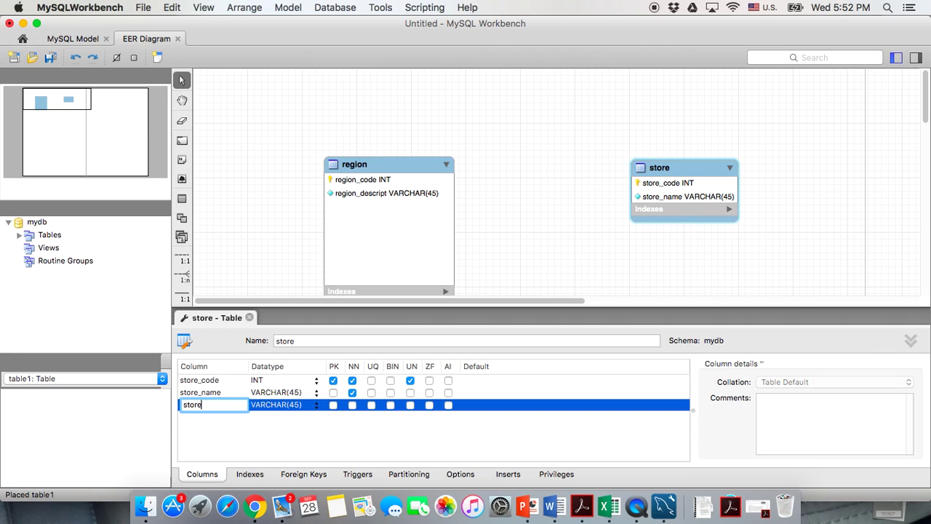
{"action": "type", "text": "_ytd_sales"}
{"action": "left_click", "coordinate": [311, 407]}
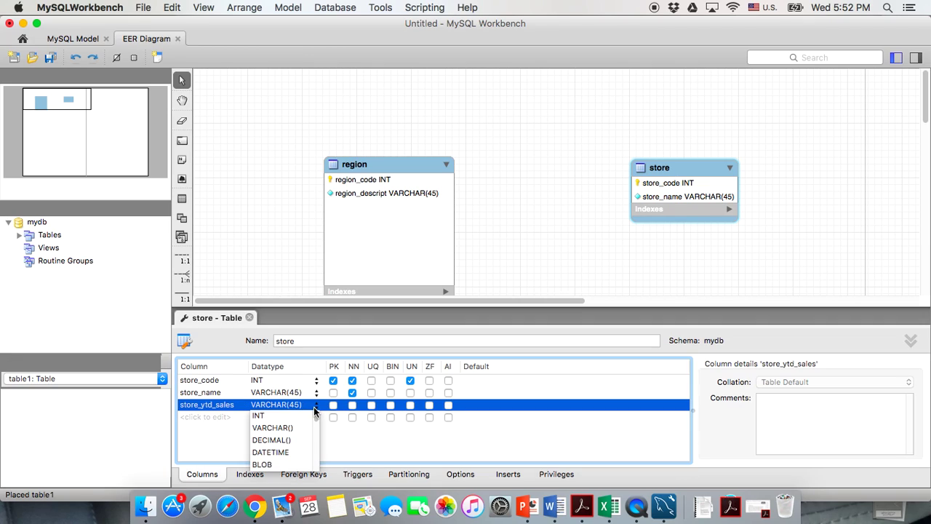
{"action": "left_click", "coordinate": [283, 441]}
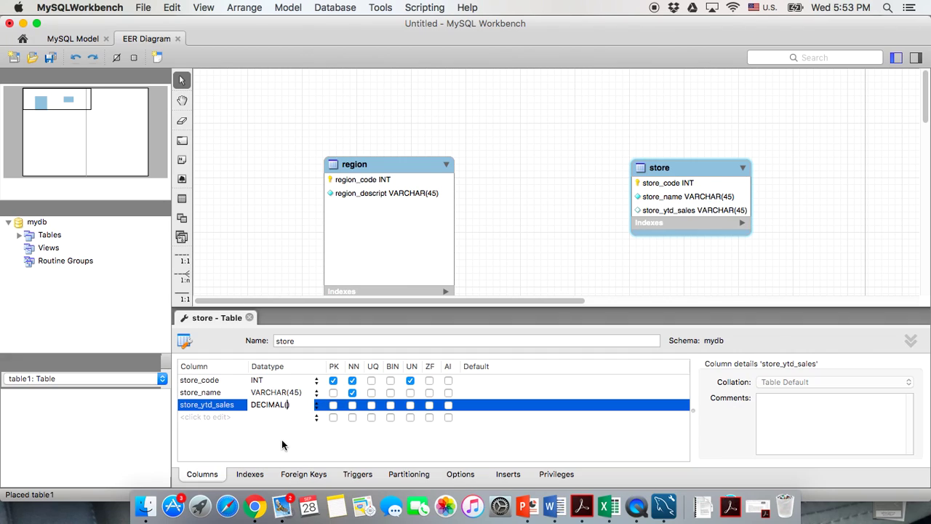
{"action": "type", "text": "9"}
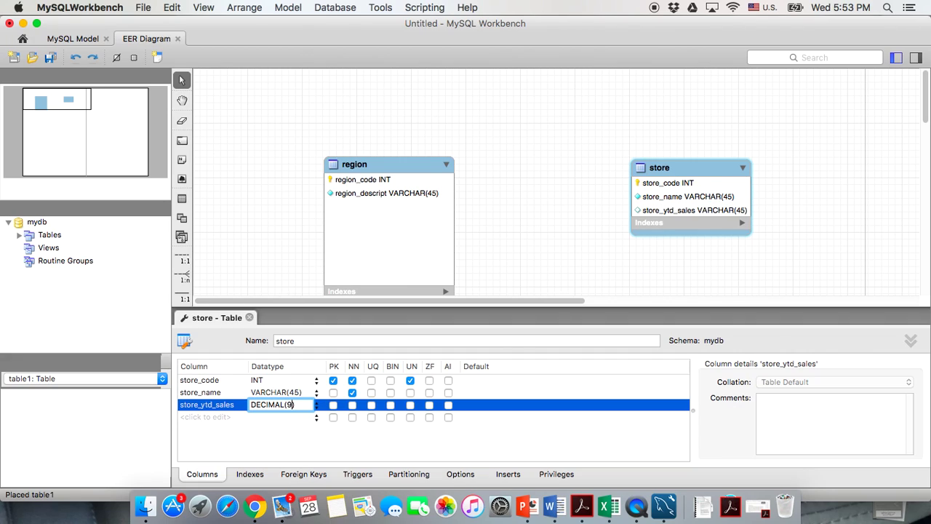
{"action": "type", "text": ",2"}
{"action": "left_click", "coordinate": [289, 425]}
{"action": "left_click", "coordinate": [353, 408]}
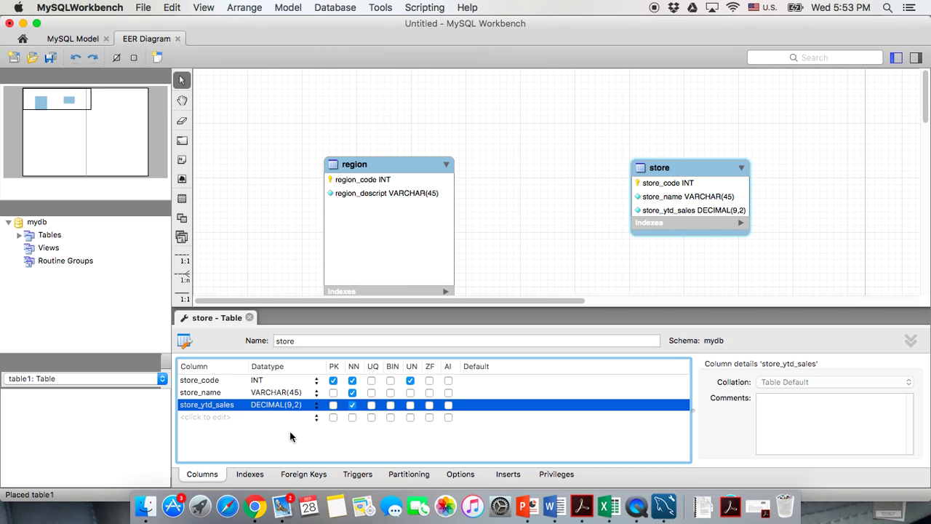
Add a column named region_code to the store table, and reposition and enlarge the table on the canvas.
{"action": "double_click", "coordinate": [199, 418]}
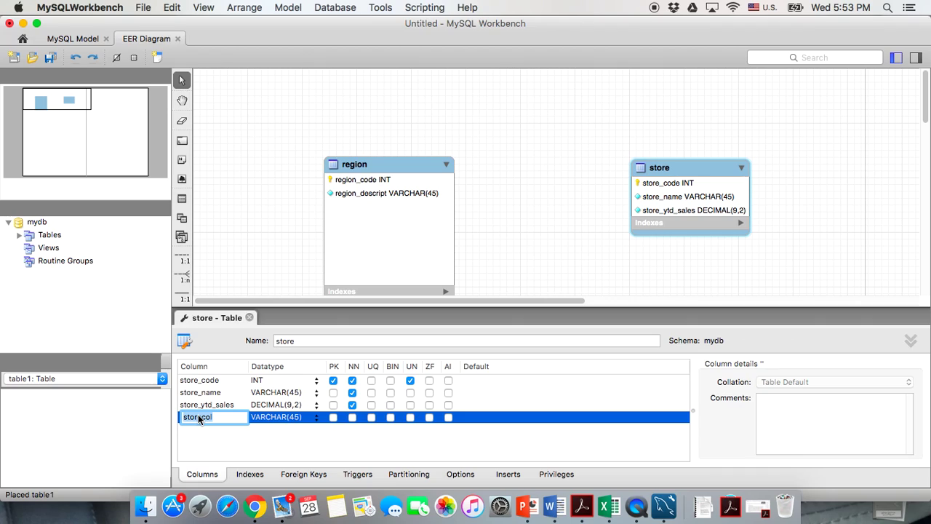
{"action": "type", "text": "region_code"}
{"action": "left_click_drag", "start_coordinate": [688, 170], "coordinate": [664, 126]}
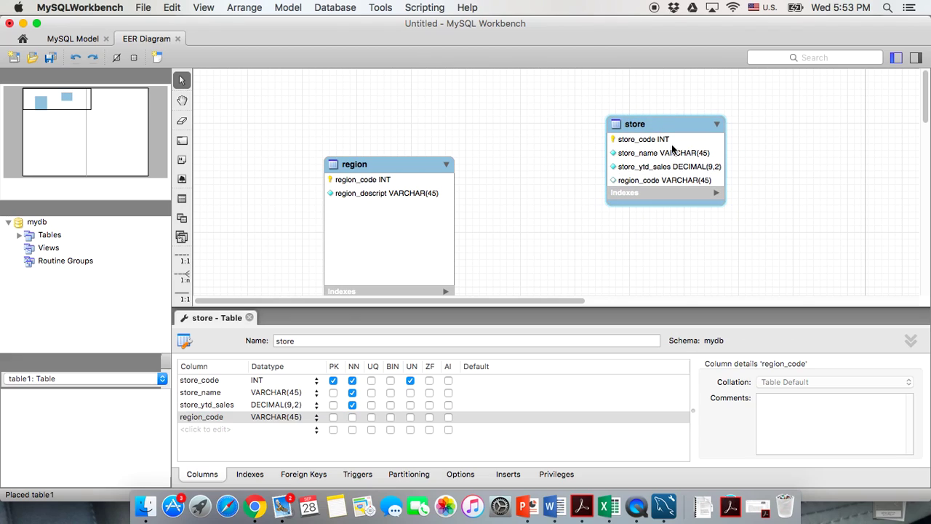
{"action": "left_click", "coordinate": [686, 198]}
{"action": "left_click_drag", "start_coordinate": [725, 204], "coordinate": [761, 298]}
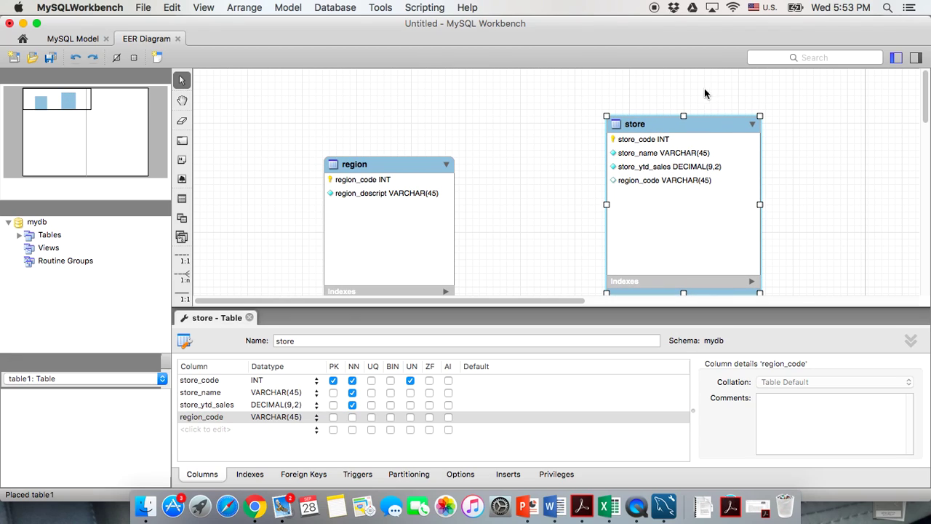
{"action": "left_click_drag", "start_coordinate": [674, 120], "coordinate": [670, 150]}
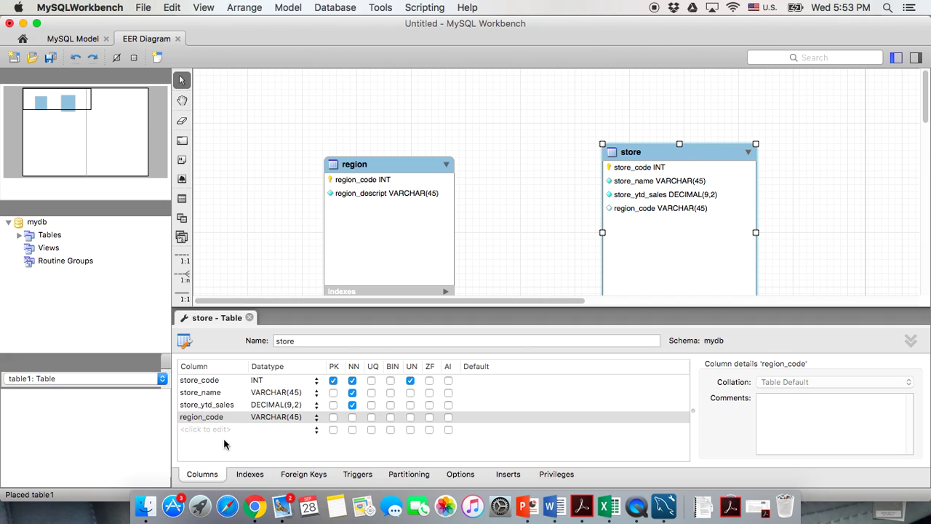
Make the store table's region_code column an unsigned, not-null INT.
{"action": "left_click", "coordinate": [316, 418]}
{"action": "left_click", "coordinate": [316, 419]}
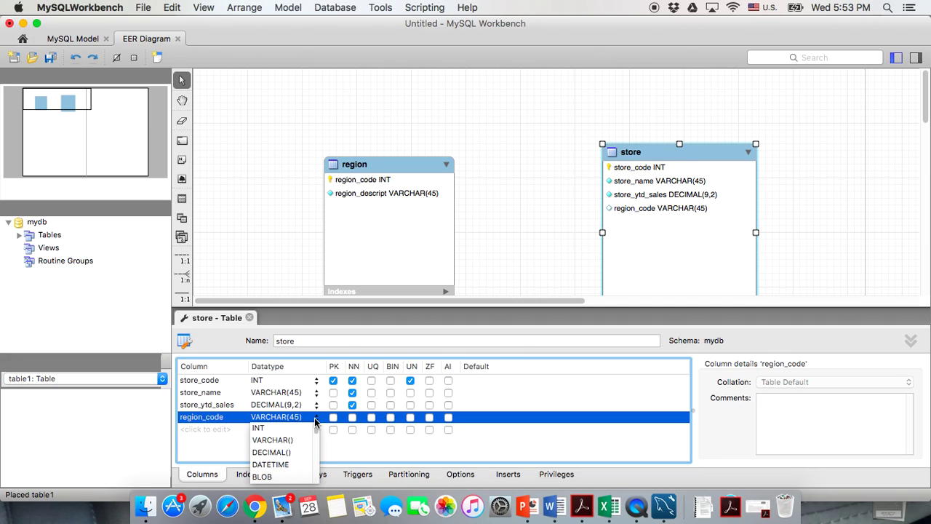
{"action": "left_click", "coordinate": [264, 431]}
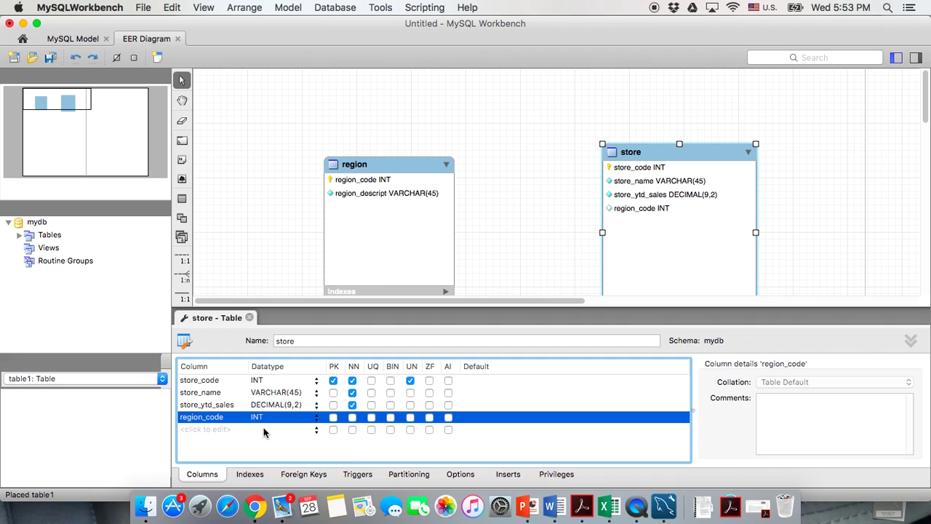
{"action": "left_click", "coordinate": [281, 276]}
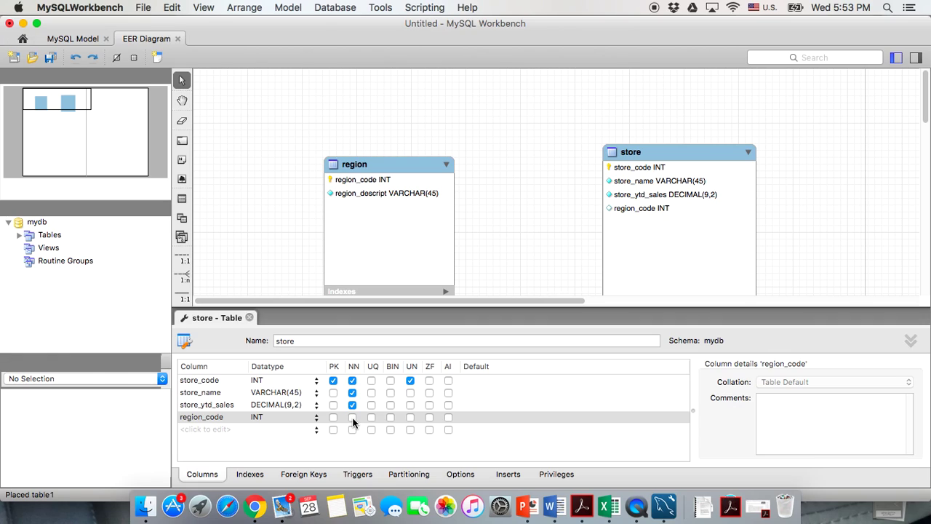
{"action": "left_click", "coordinate": [353, 419]}
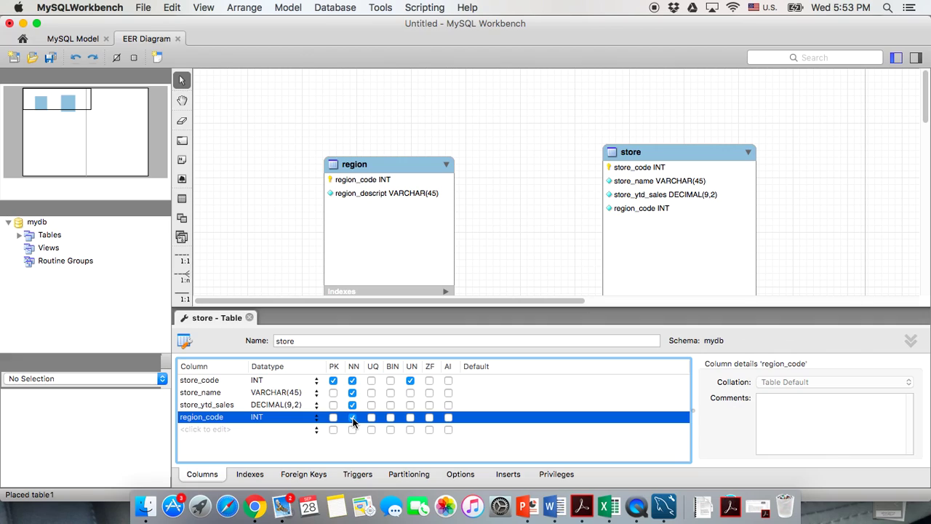
{"action": "left_click", "coordinate": [411, 417]}
Add the column emp_code to the store table as an unsigned, not-null INT and close the table's editor.
{"action": "left_click", "coordinate": [187, 429]}
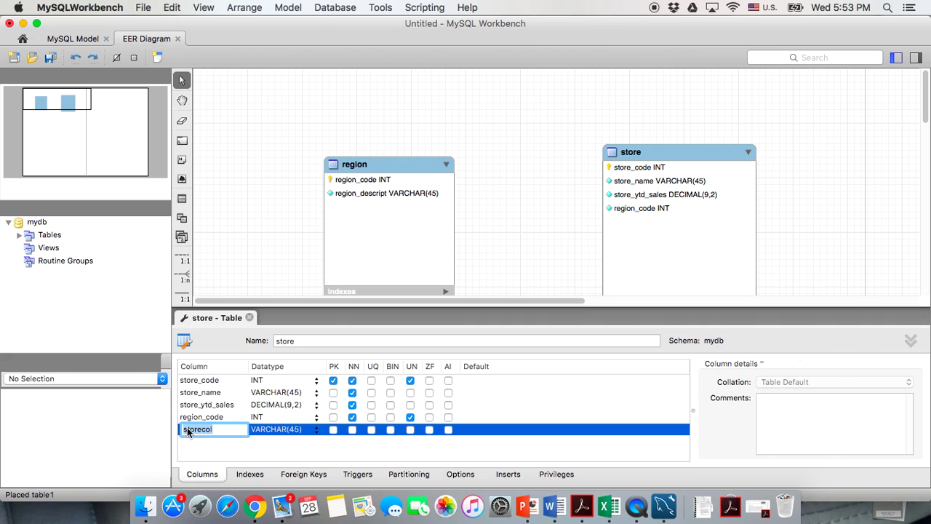
{"action": "type", "text": "emp_code"}
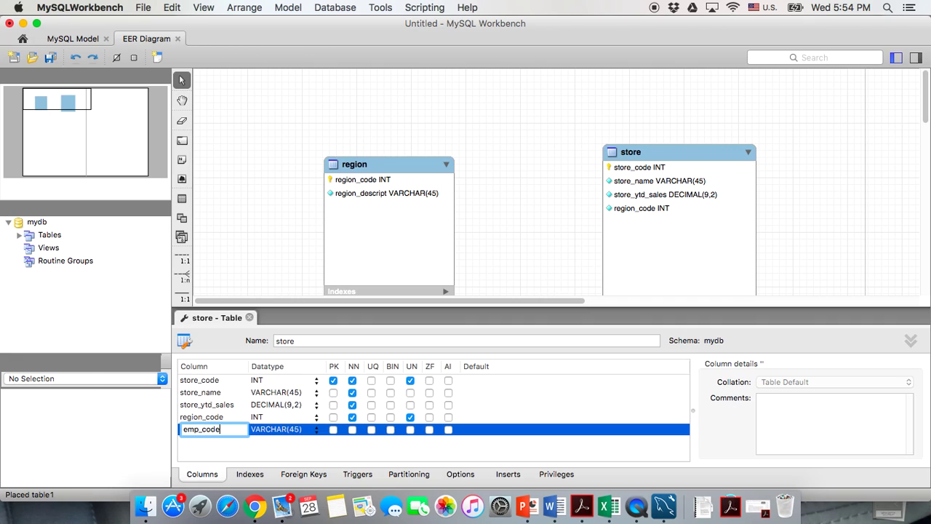
{"action": "left_click", "coordinate": [317, 431]}
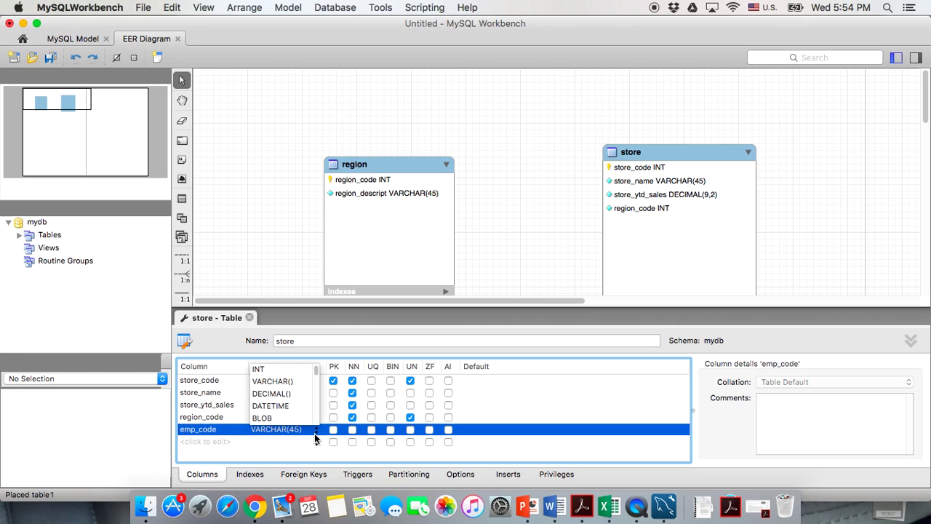
{"action": "left_click", "coordinate": [265, 372]}
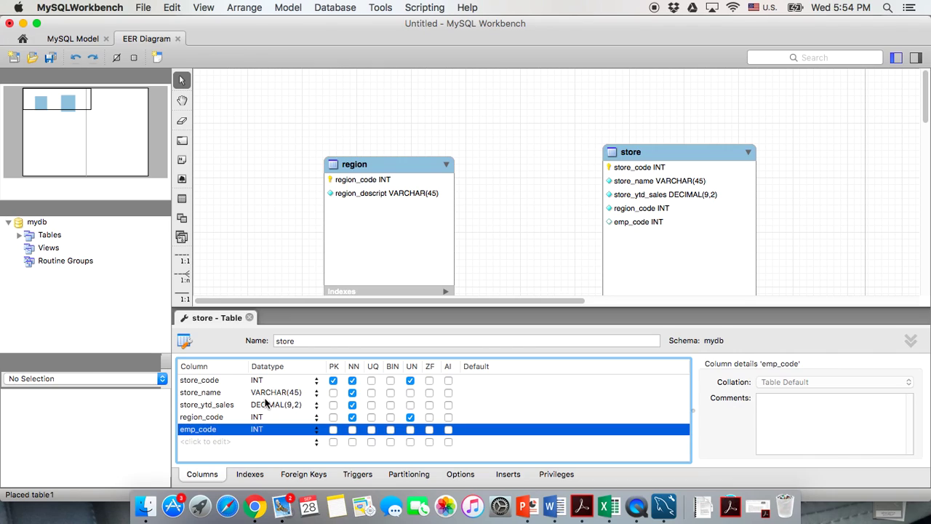
{"action": "left_click", "coordinate": [353, 431]}
{"action": "left_click", "coordinate": [249, 317]}
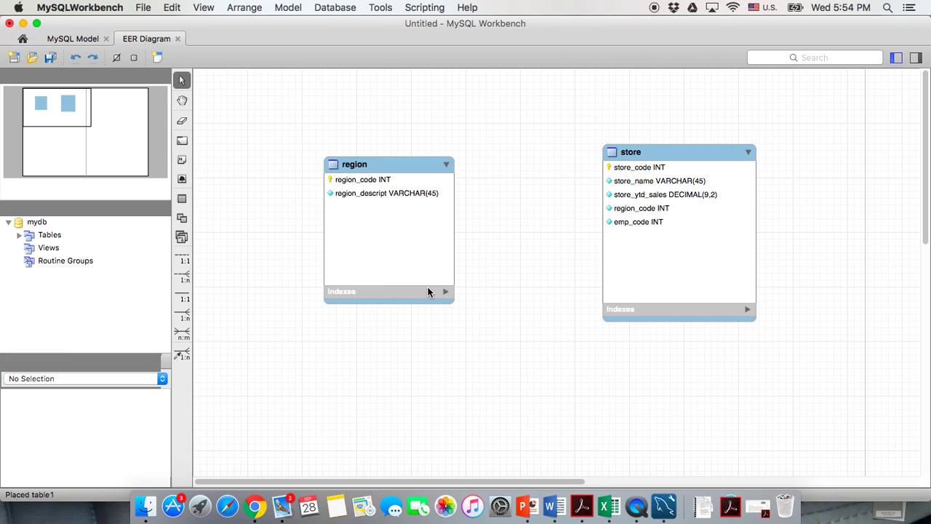
Create a relationship using existing columns from store's region_code to region's region_code, and review its foreign key and cardinality settings.
{"action": "left_click", "coordinate": [181, 353]}
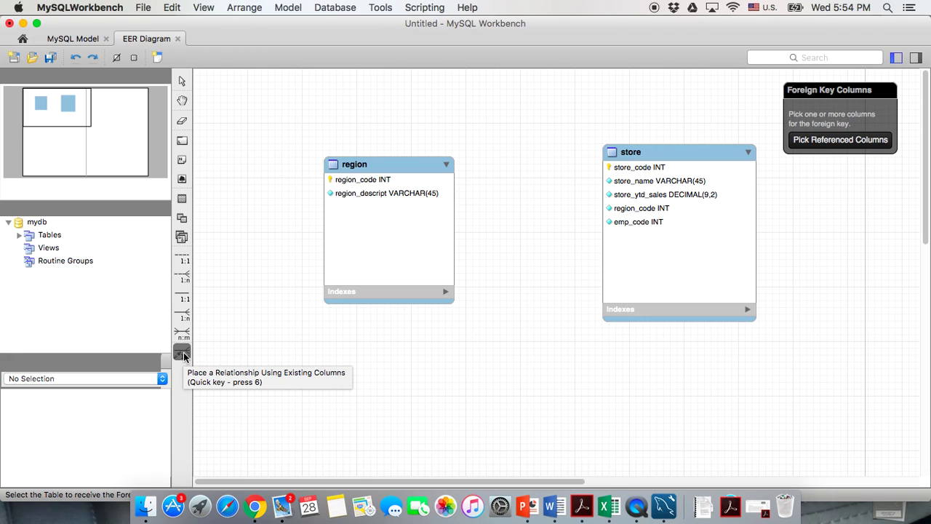
{"action": "left_click", "coordinate": [619, 209]}
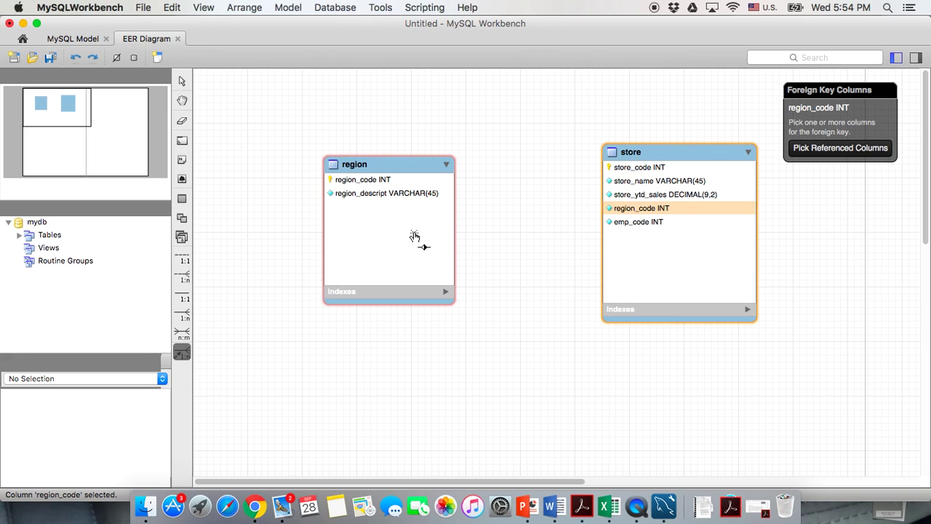
{"action": "left_click", "coordinate": [370, 182]}
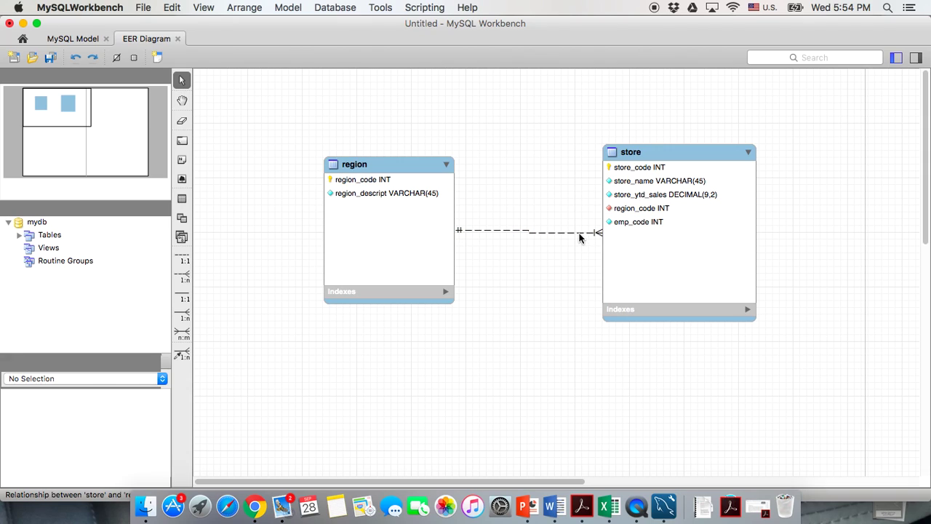
{"action": "double_click", "coordinate": [559, 233]}
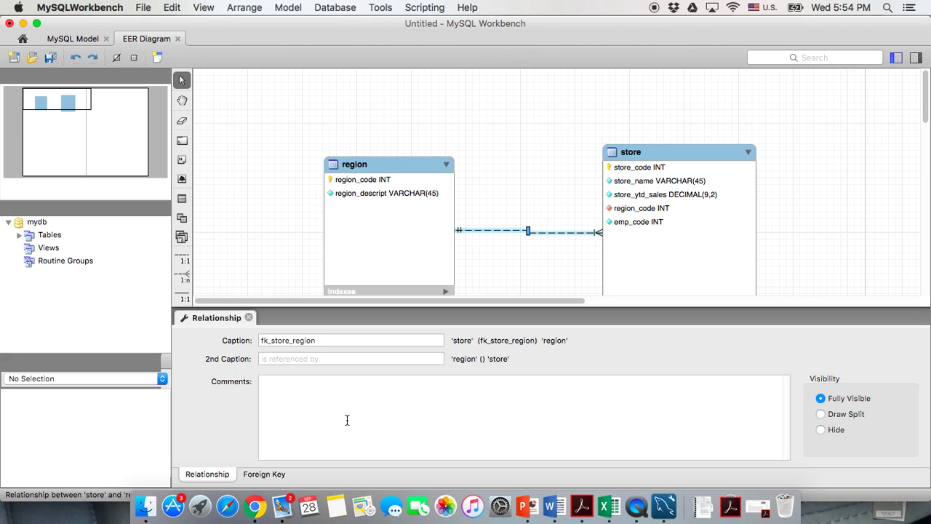
{"action": "left_click", "coordinate": [263, 474]}
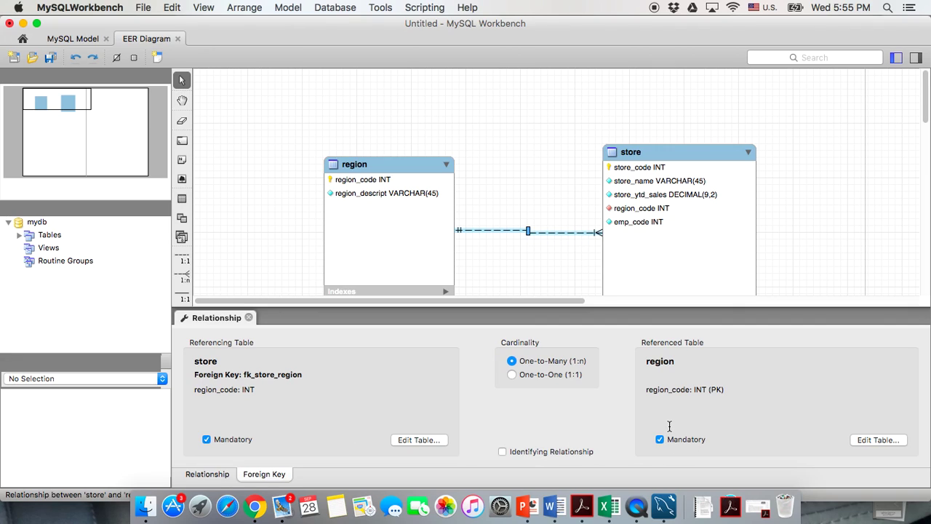
{"action": "left_click", "coordinate": [248, 318]}
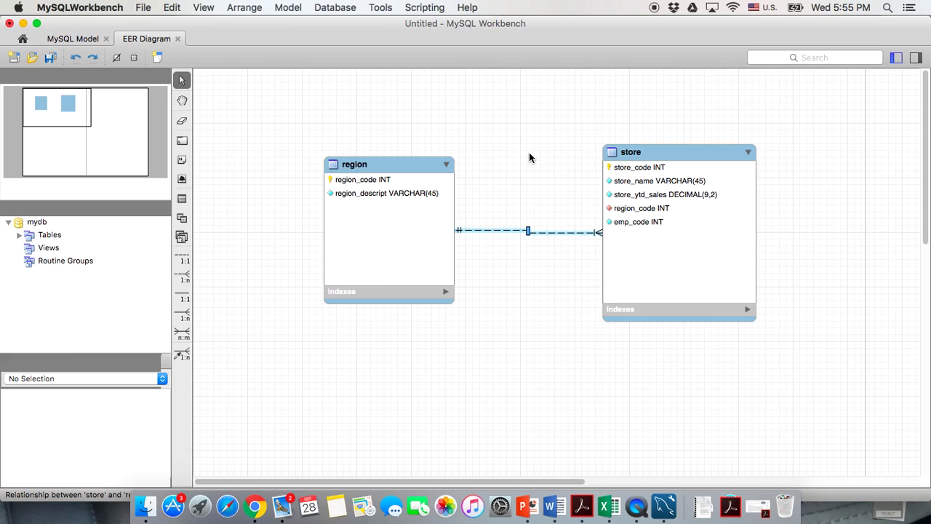
{"action": "left_click", "coordinate": [556, 331]}
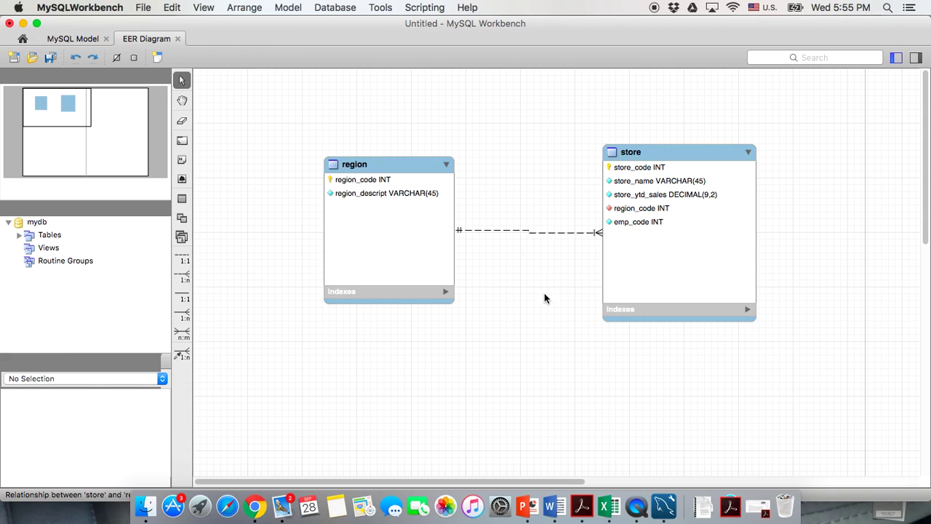
Consult the region and store requirements slide in PowerPoint, and label the relationship in MySQL Workbench with a text note reading contains.
{"action": "left_click", "coordinate": [397, 158]}
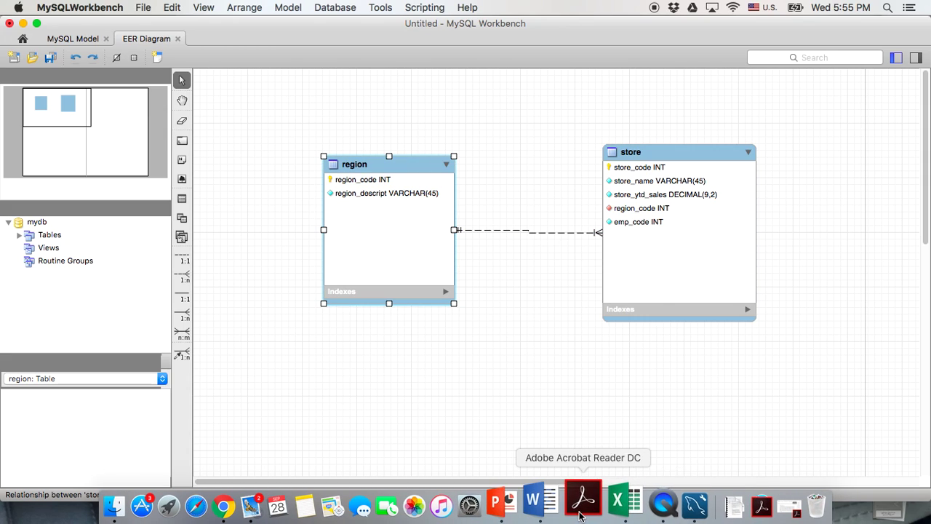
{"action": "left_click", "coordinate": [524, 503]}
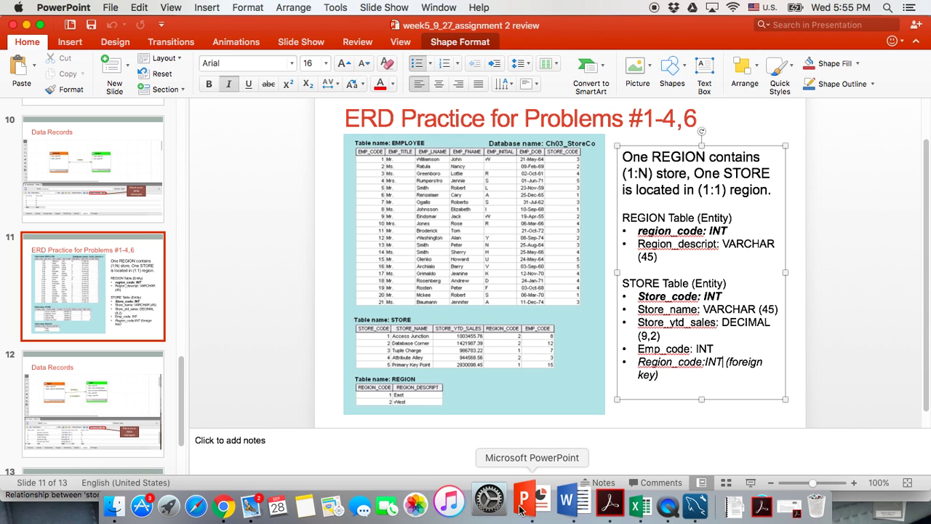
{"action": "left_click", "coordinate": [78, 406]}
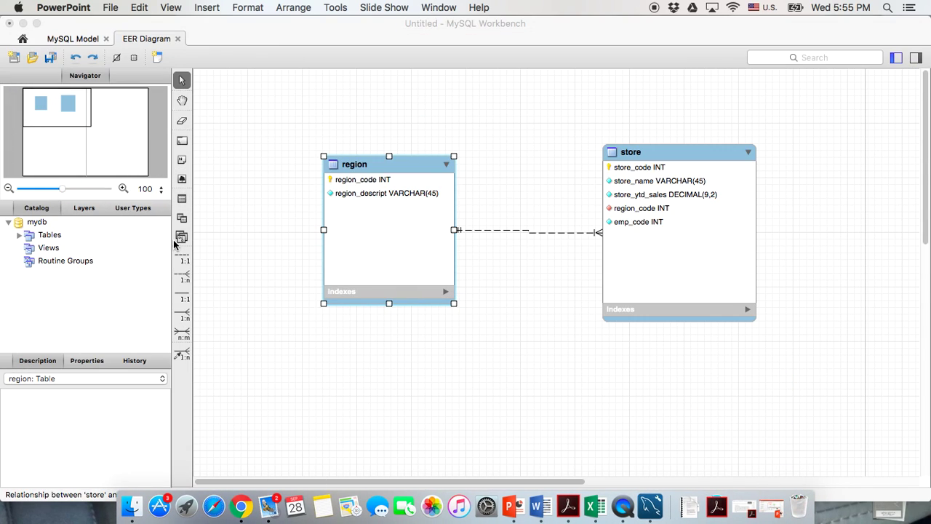
{"action": "left_click", "coordinate": [182, 160]}
{"action": "left_click", "coordinate": [510, 212]}
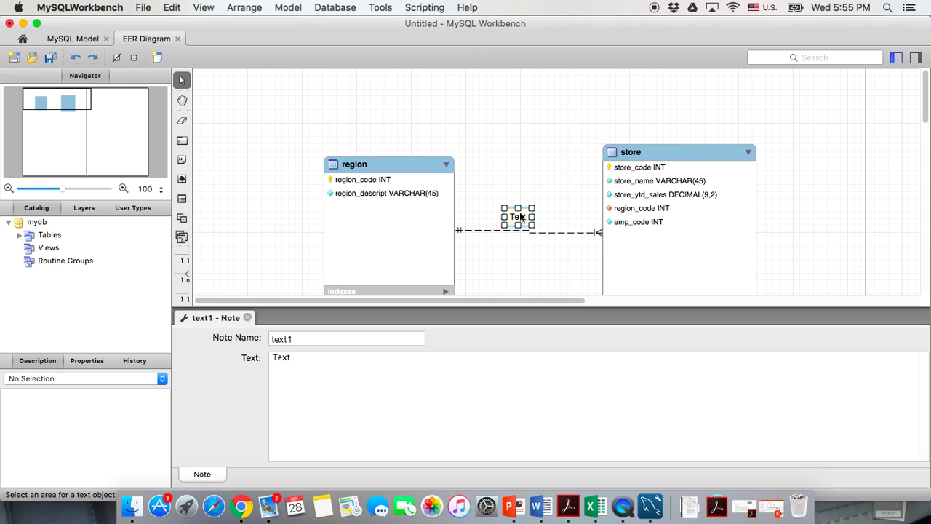
{"action": "left_click_drag", "start_coordinate": [341, 353], "coordinate": [208, 353]}
{"action": "type", "text": "contains"}
{"action": "left_click", "coordinate": [248, 271]}
{"action": "left_click", "coordinate": [249, 318]}
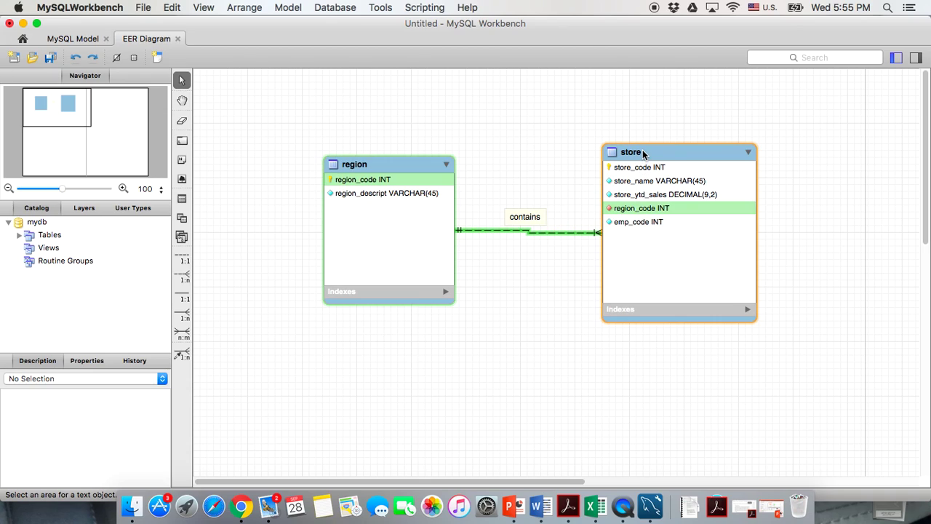
Reorder the store table's columns so region_code sits directly below store_code, and close the table's editor.
{"action": "double_click", "coordinate": [626, 152]}
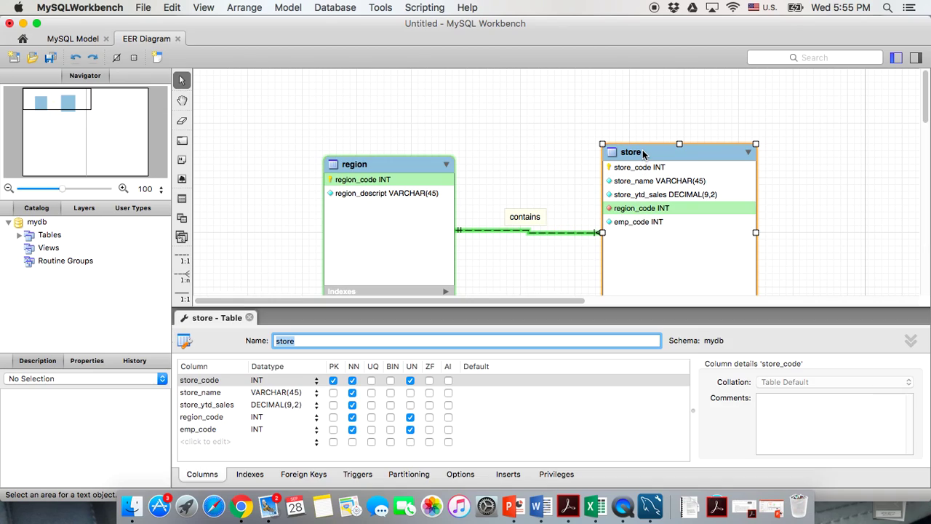
{"action": "left_click", "coordinate": [217, 417]}
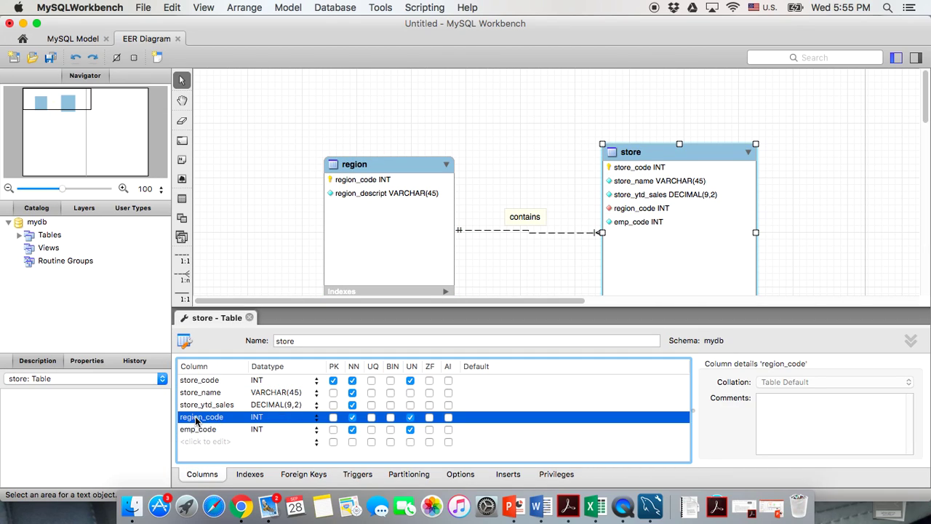
{"action": "left_click", "coordinate": [223, 431]}
{"action": "left_click", "coordinate": [222, 417]}
{"action": "left_click_drag", "start_coordinate": [223, 417], "coordinate": [223, 439]}
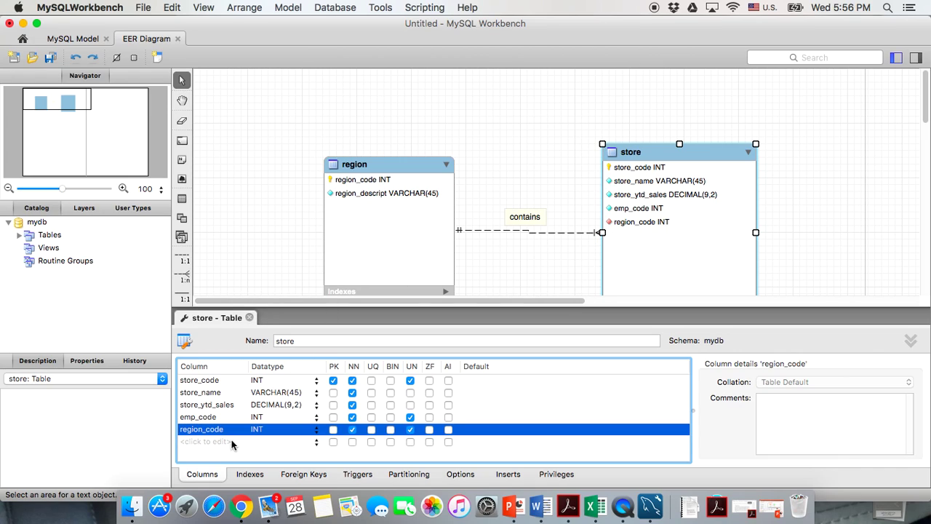
{"action": "left_click_drag", "start_coordinate": [226, 435], "coordinate": [229, 394]}
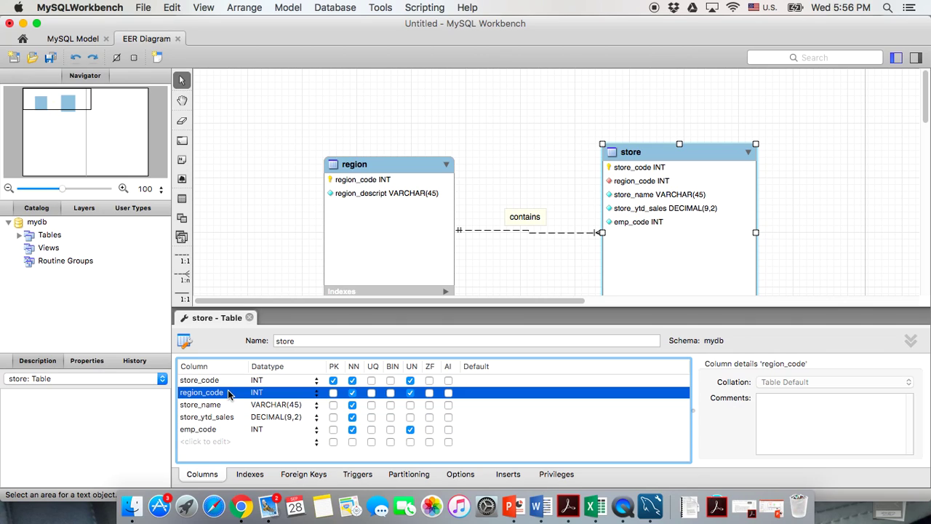
{"action": "left_click", "coordinate": [250, 318]}
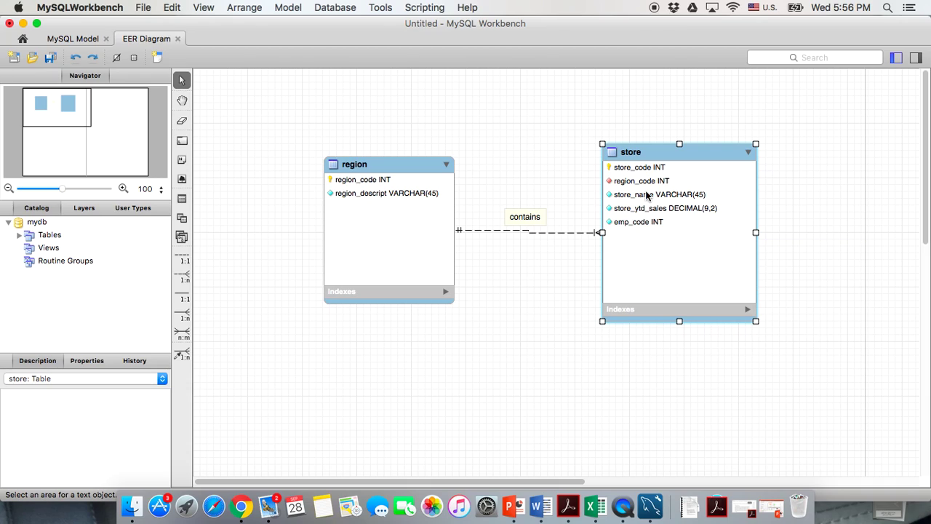
Shrink the store table's box slightly in width and height on the diagram.
{"action": "left_click", "coordinate": [543, 312]}
{"action": "scroll", "coordinate": [482, 328], "scroll_direction": "down", "scroll_amount": 2}
{"action": "left_click", "coordinate": [647, 131]}
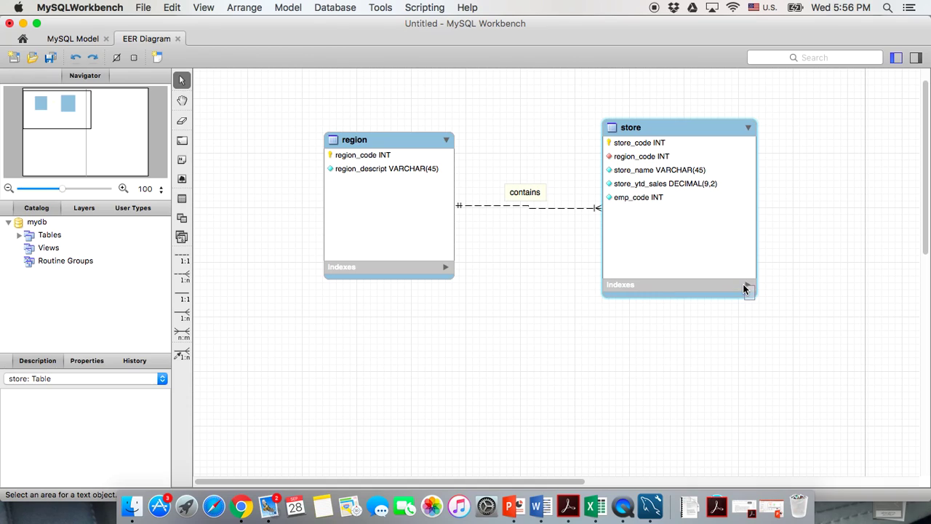
{"action": "left_click_drag", "start_coordinate": [755, 298], "coordinate": [747, 288]}
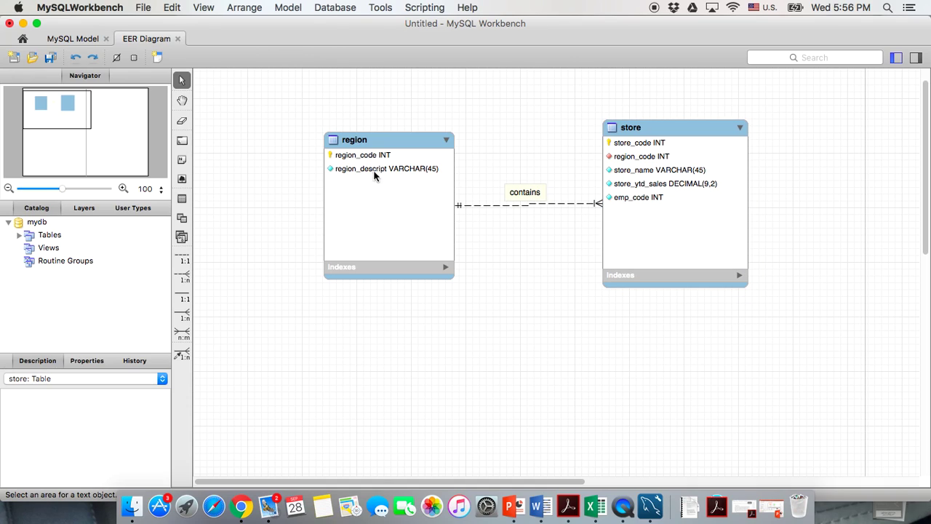
{"action": "double_click", "coordinate": [364, 144]}
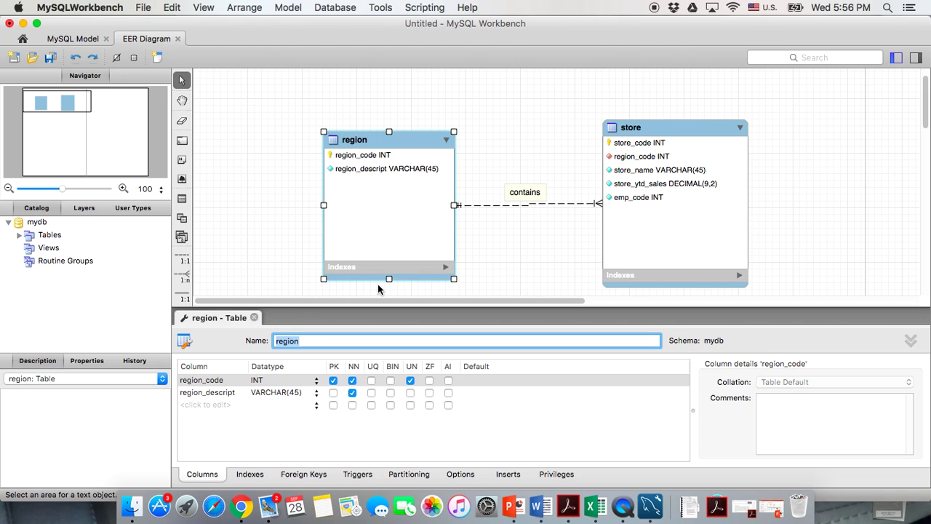
{"action": "scroll", "coordinate": [535, 256], "scroll_direction": "down", "scroll_amount": 3}
{"action": "scroll", "coordinate": [535, 255], "scroll_direction": "up", "scroll_amount": 1}
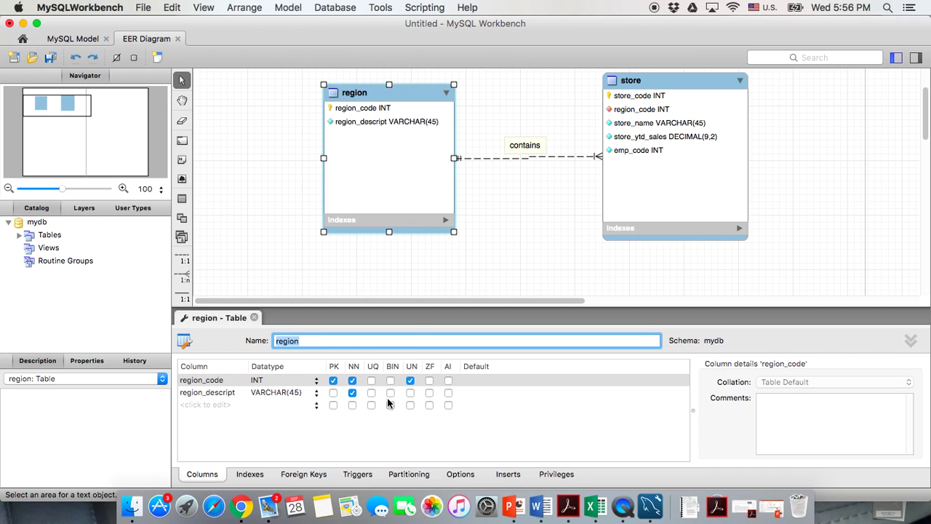
{"action": "left_click", "coordinate": [510, 477]}
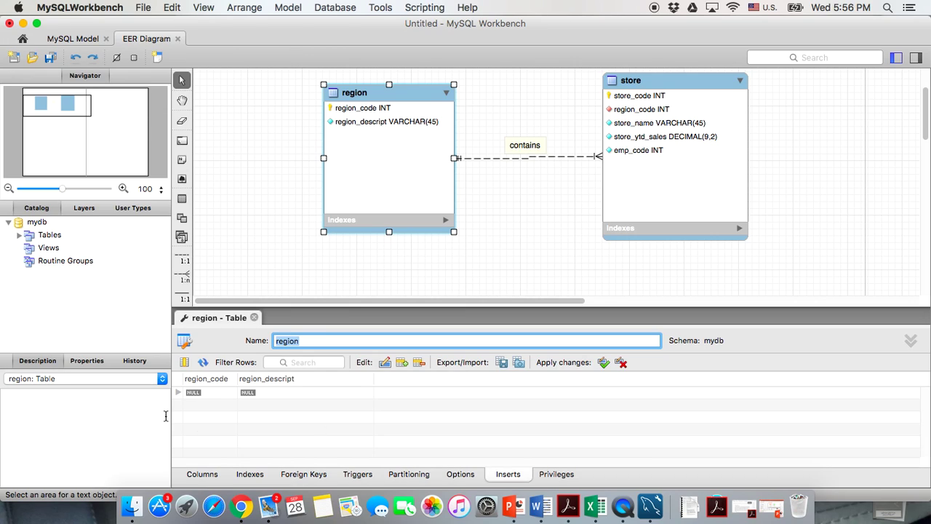
{"action": "left_click", "coordinate": [254, 318]}
Open the region table's inserts grid and start editing region_code in the first row.
{"action": "double_click", "coordinate": [373, 97]}
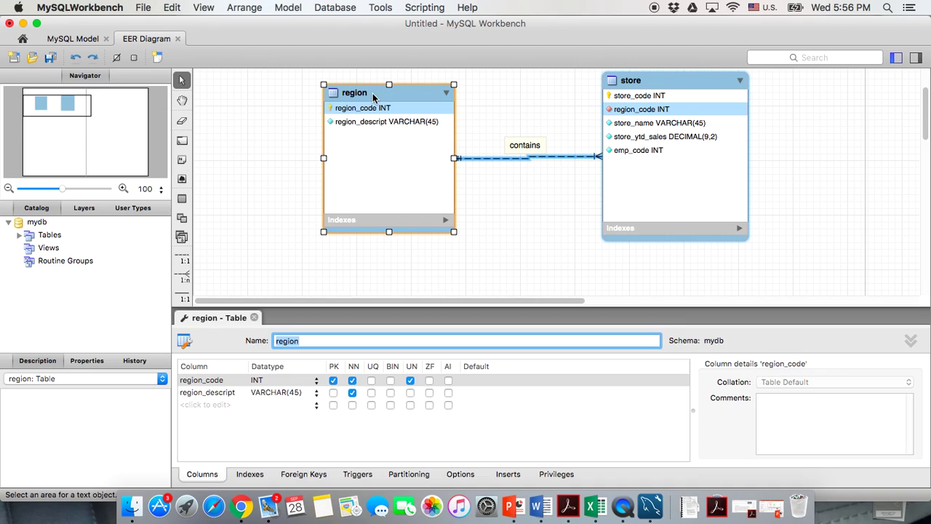
{"action": "right_click", "coordinate": [373, 94]}
{"action": "left_click", "coordinate": [387, 147]}
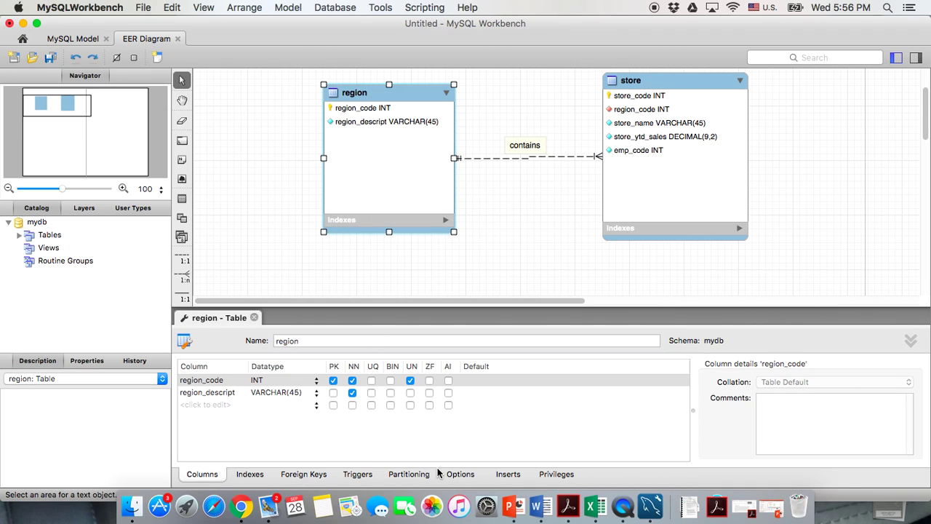
{"action": "left_click", "coordinate": [501, 478]}
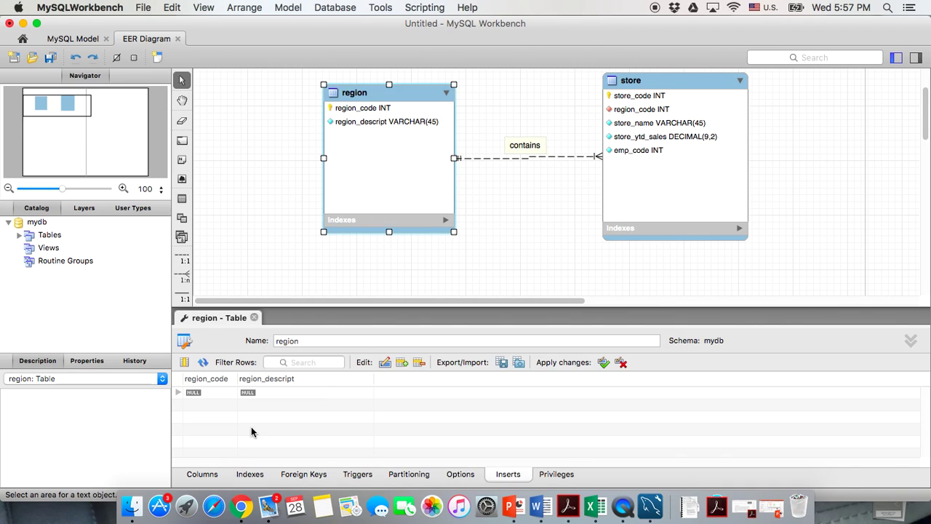
{"action": "double_click", "coordinate": [199, 394]}
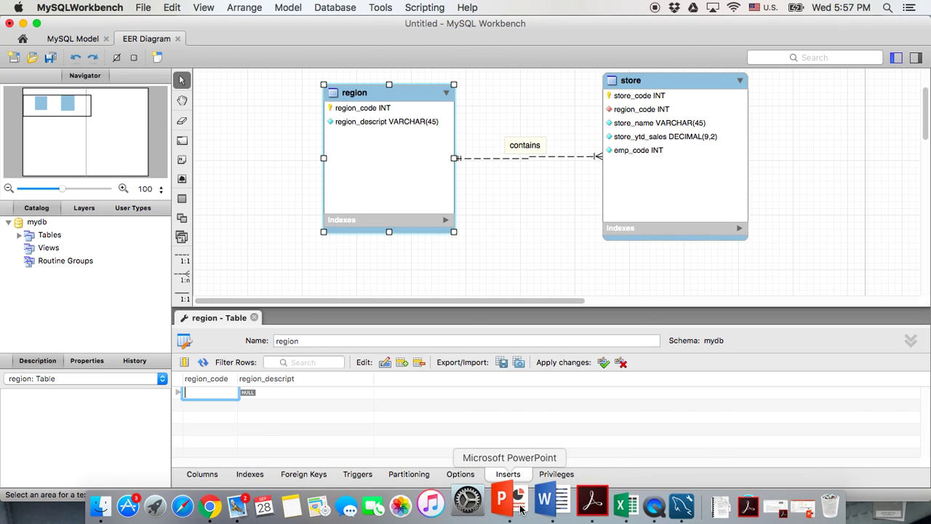
Switch to PowerPoint, check the REGION and STORE sample records on the ERD Practice for Problems #1-4,6 slide, and return to MySQL Workbench.
{"action": "left_click", "coordinate": [521, 501]}
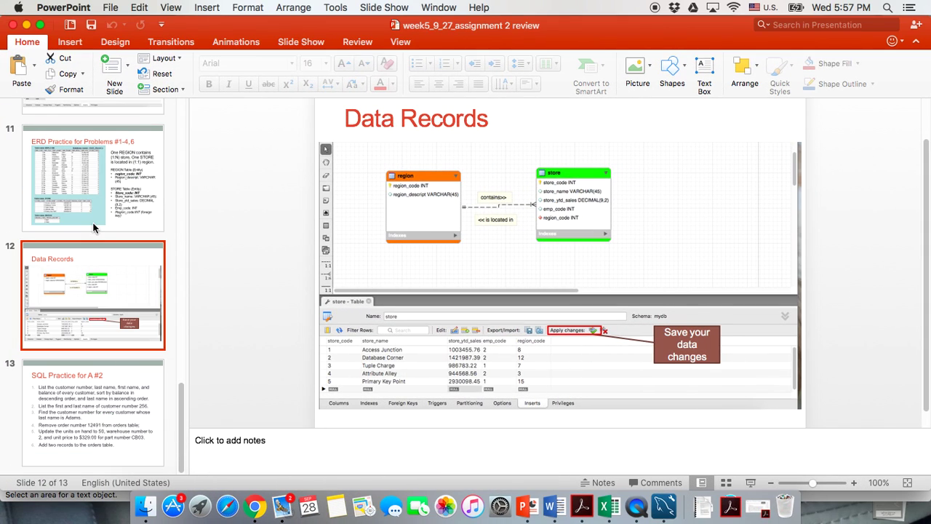
{"action": "left_click", "coordinate": [93, 229]}
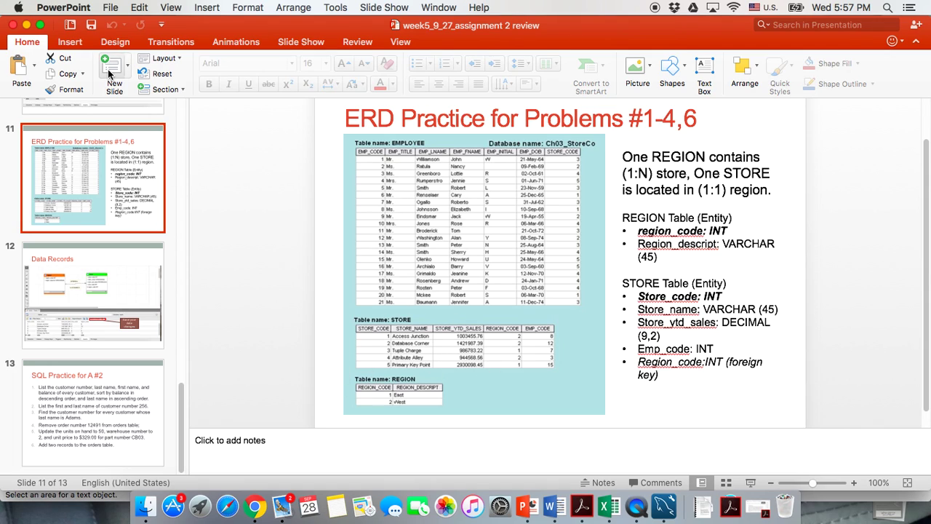
{"action": "left_click", "coordinate": [27, 24]}
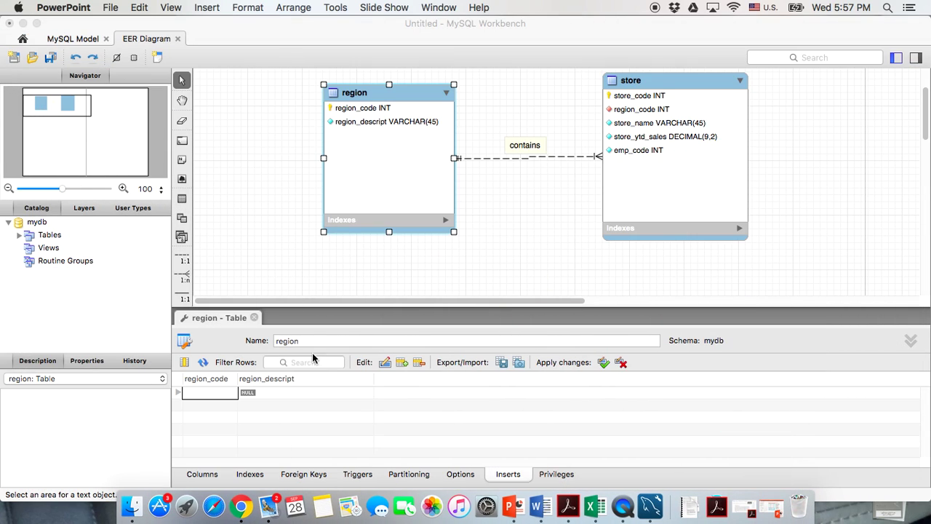
Enter the first region record with region_code 1 and region_descript East.
{"action": "left_click", "coordinate": [201, 393]}
{"action": "type", "text": "1"}
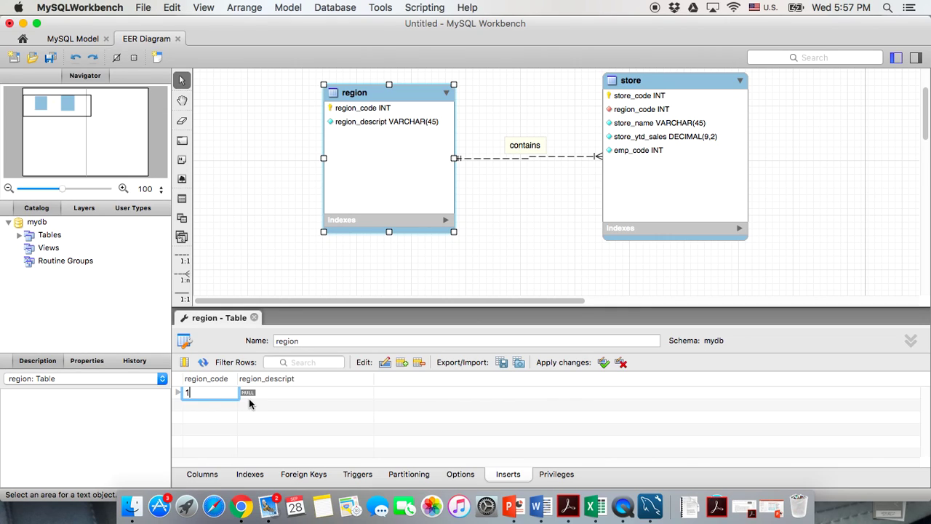
{"action": "left_click", "coordinate": [251, 394]}
{"action": "left_click", "coordinate": [251, 393]}
{"action": "type", "text": "East"}
Enter a second region record with region_code 2 and region_descript West, and close the region table's editor.
{"action": "left_click", "coordinate": [218, 405]}
{"action": "left_click", "coordinate": [219, 405]}
{"action": "type", "text": "2"}
{"action": "left_click", "coordinate": [258, 407]}
{"action": "left_click", "coordinate": [258, 407]}
{"action": "type", "text": "We"}
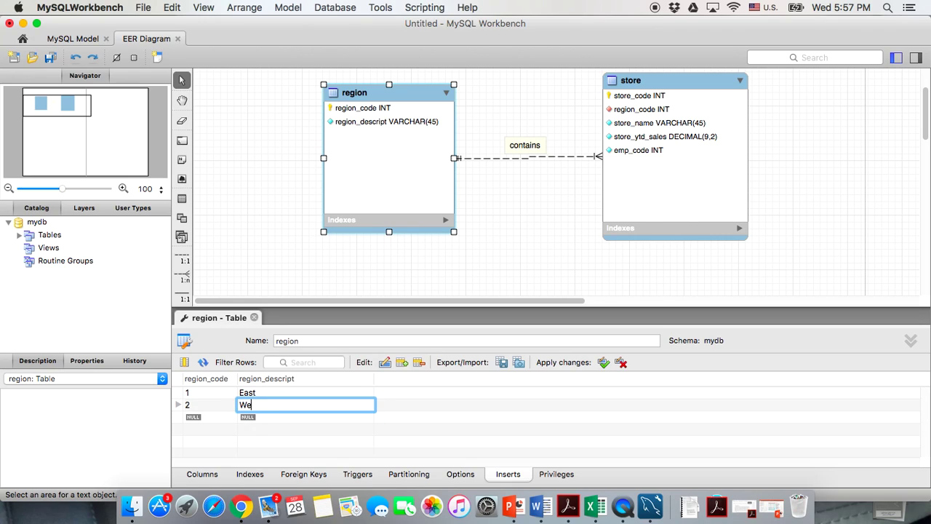
{"action": "type", "text": "st"}
{"action": "left_click", "coordinate": [309, 431]}
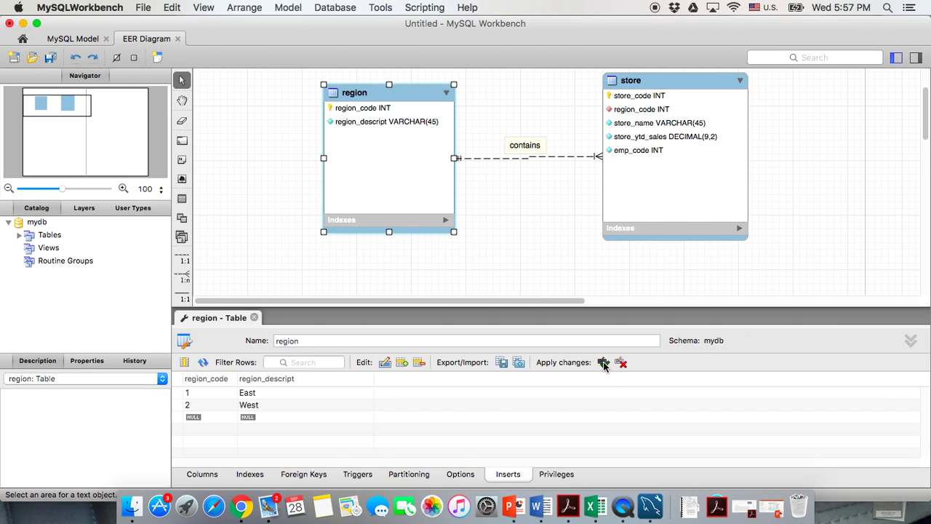
{"action": "left_click", "coordinate": [255, 318]}
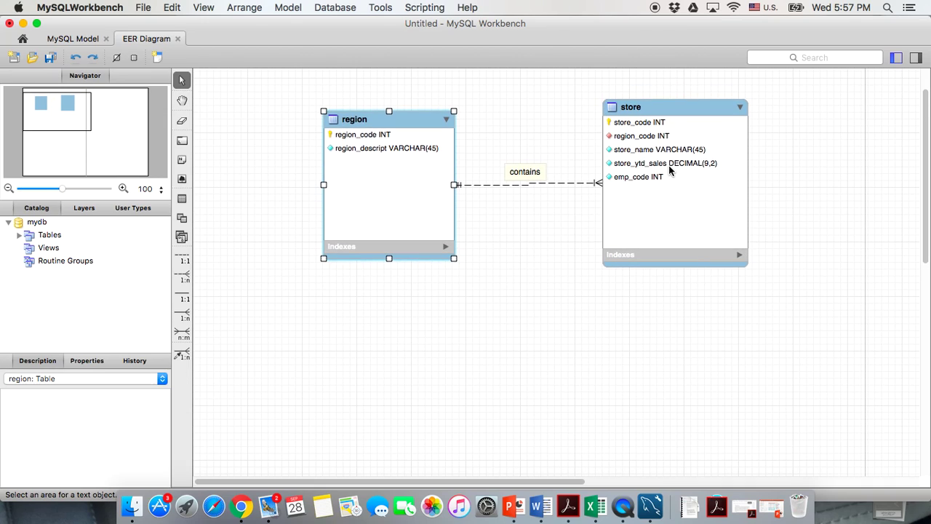
Open the store table's inserts grid and begin the first record with store_code 1, region_code 2 and store_name Access Junction.
{"action": "left_click", "coordinate": [657, 107]}
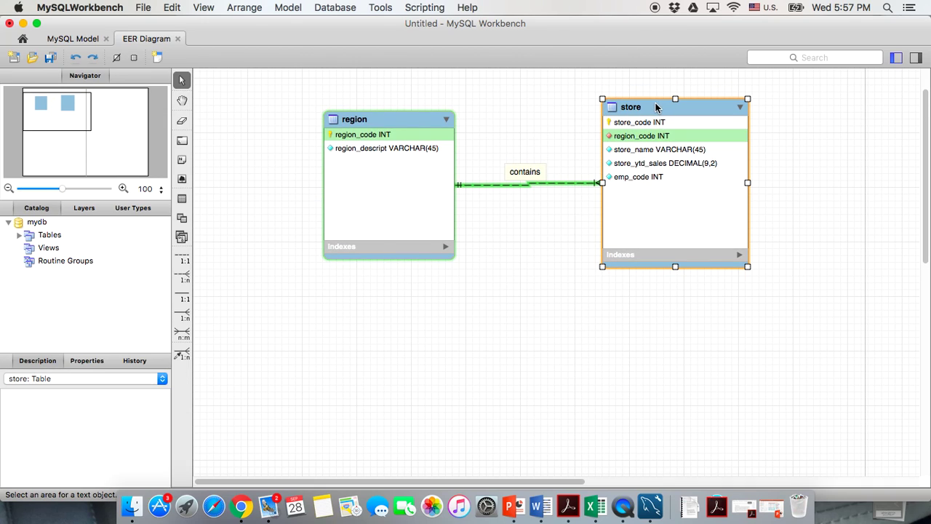
{"action": "double_click", "coordinate": [656, 107]}
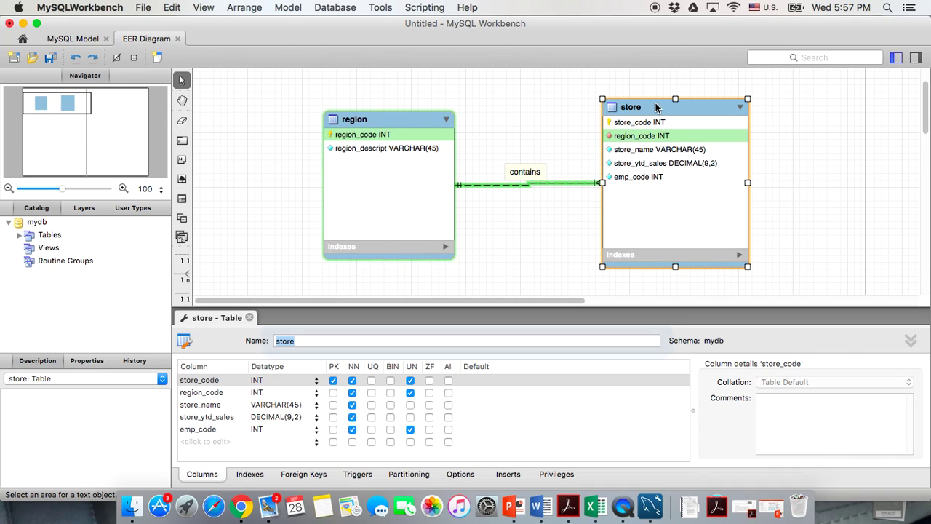
{"action": "left_click", "coordinate": [508, 474]}
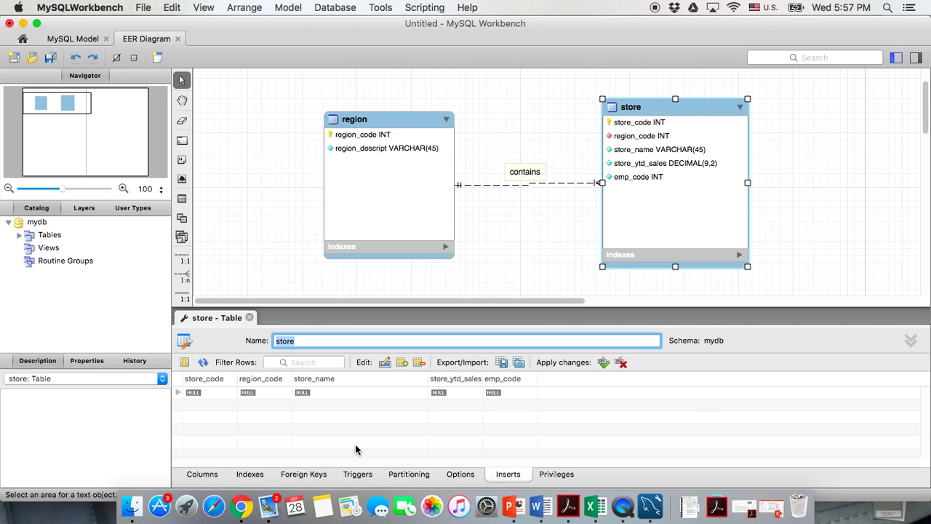
{"action": "left_click", "coordinate": [212, 393]}
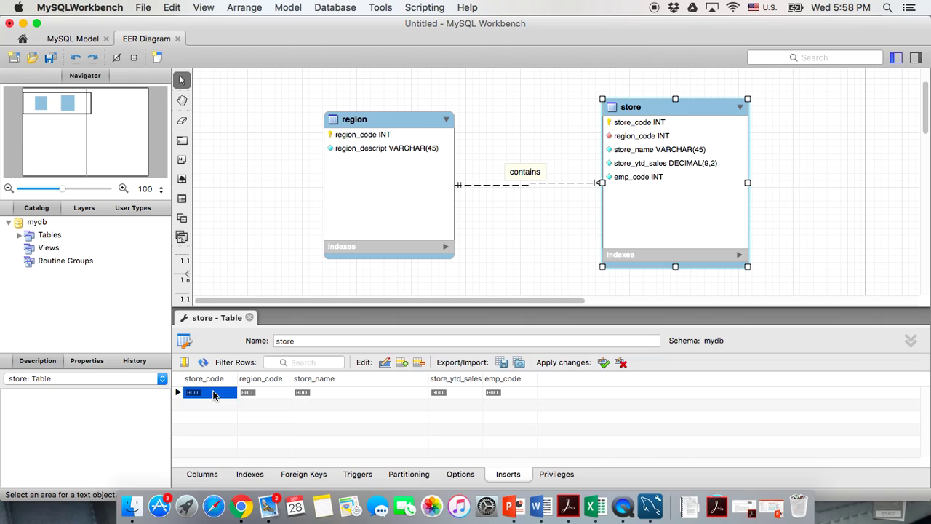
{"action": "double_click", "coordinate": [213, 394]}
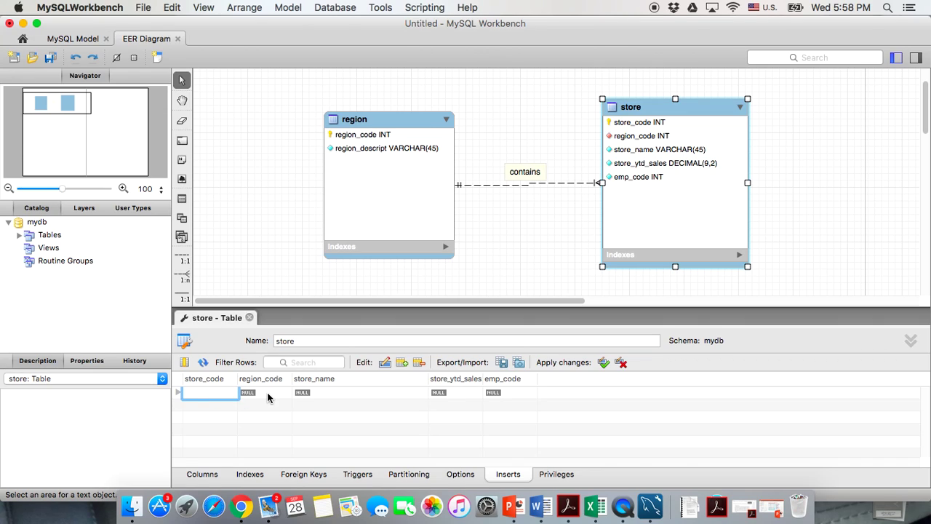
{"action": "type", "text": "1"}
{"action": "double_click", "coordinate": [262, 393]}
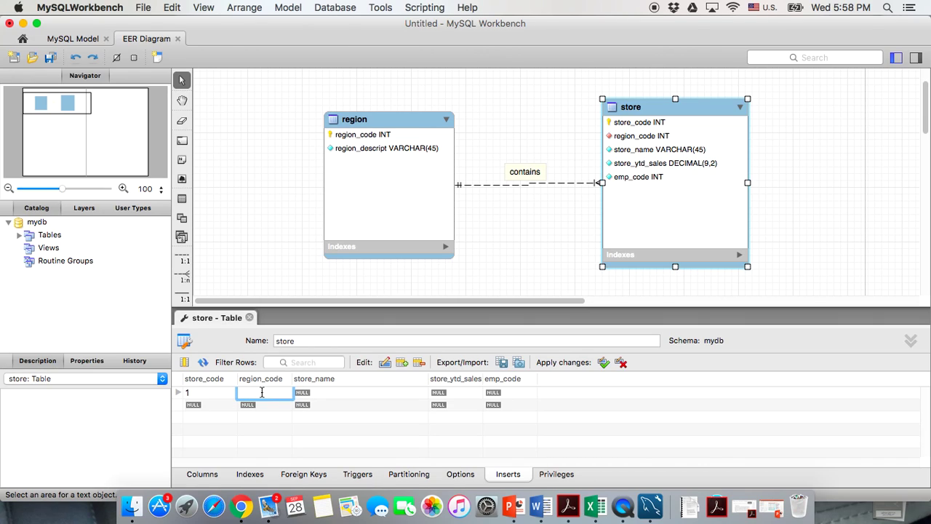
{"action": "type", "text": "2"}
{"action": "double_click", "coordinate": [318, 394]}
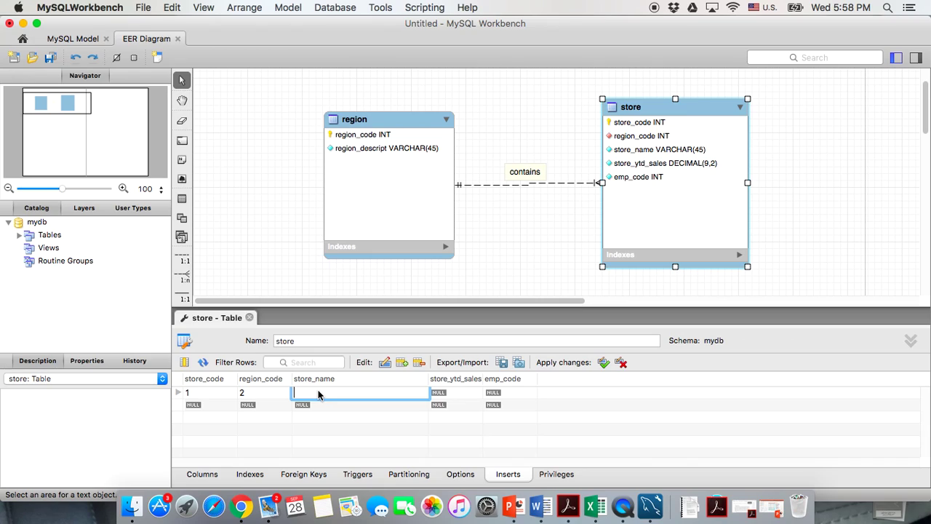
{"action": "type", "text": "Access J"}
{"action": "type", "text": "unction"}
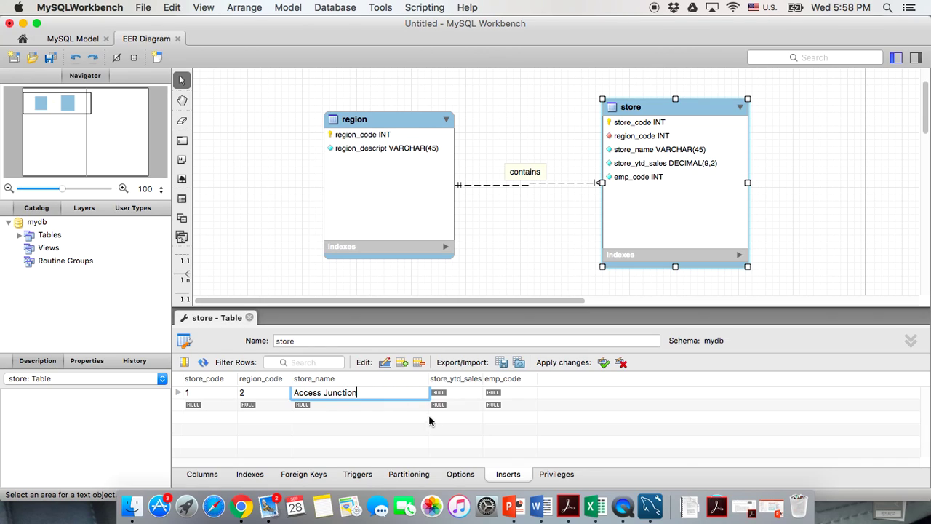
Complete the Access Junction record with store_ytd_sales 1003455.76 and emp_code 8.
{"action": "double_click", "coordinate": [457, 397]}
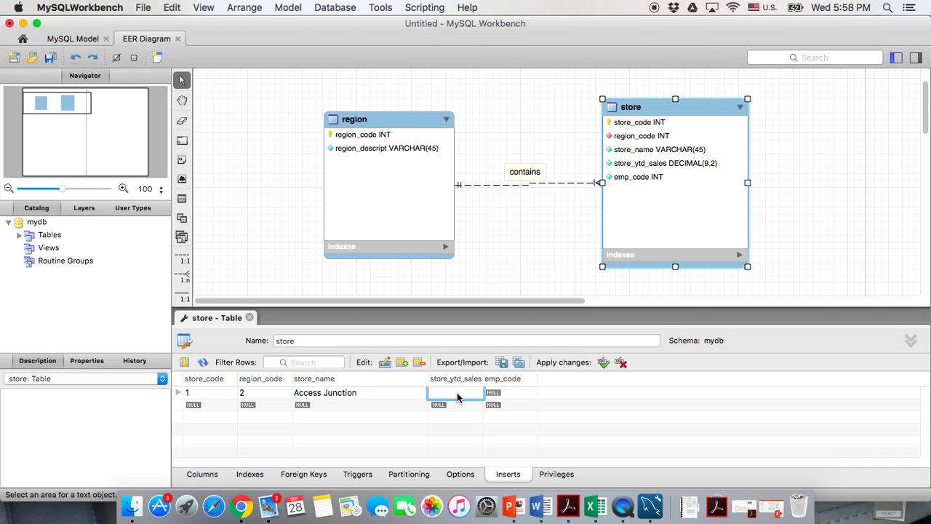
{"action": "type", "text": "1"}
{"action": "type", "text": "000"}
{"action": "type", "text": "3455"}
{"action": "type", "text": ".76"}
{"action": "left_click", "coordinate": [508, 393]}
{"action": "type", "text": "8"}
Enter a second store record with store_code 2, region_code 2, store_name Database Corner, store_ytd_sales 1421987.39 and emp_code 12.
{"action": "double_click", "coordinate": [206, 406]}
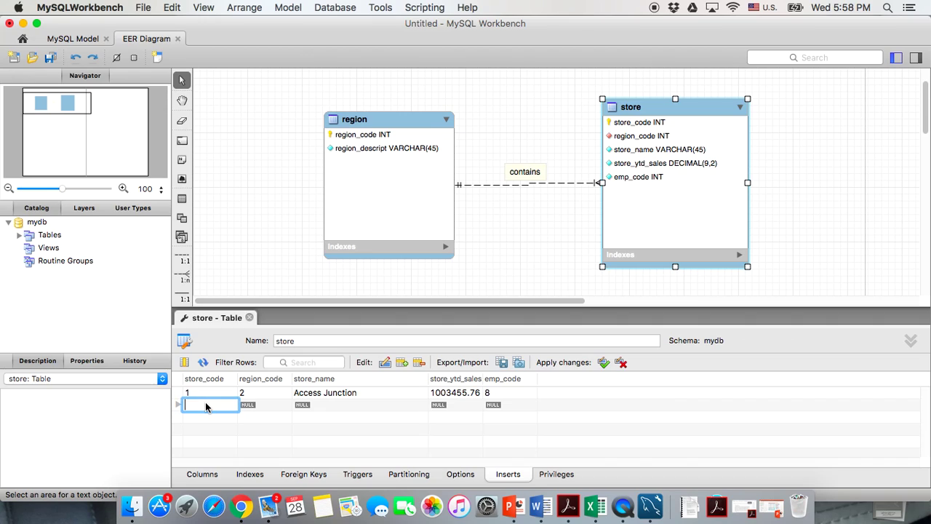
{"action": "type", "text": "2"}
{"action": "double_click", "coordinate": [254, 409]}
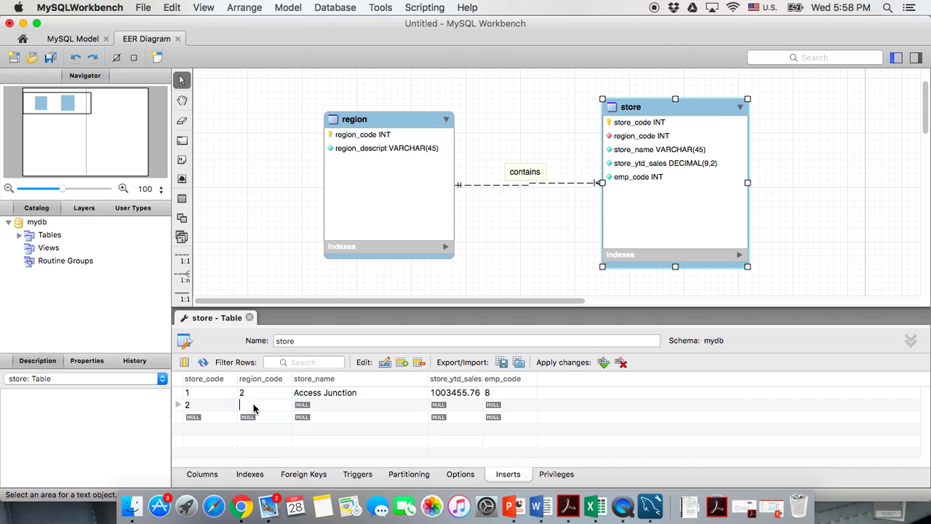
{"action": "type", "text": "2"}
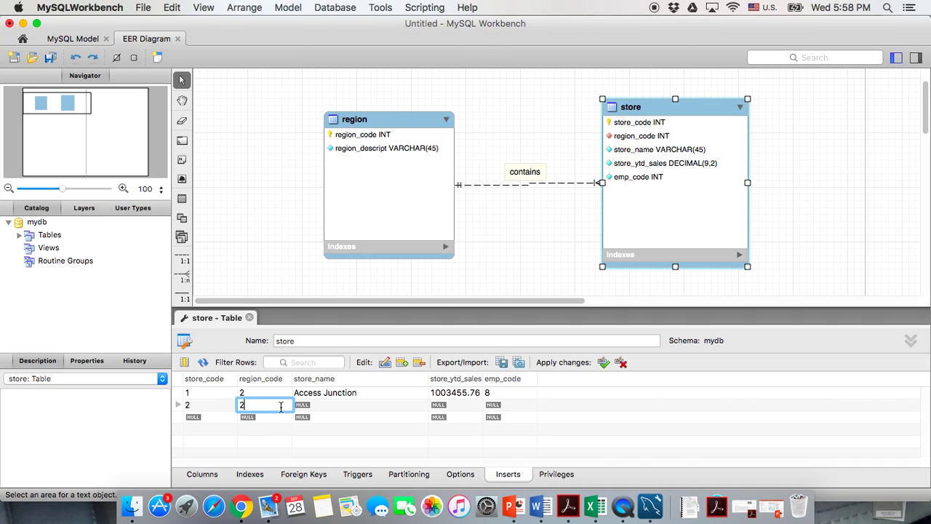
{"action": "double_click", "coordinate": [305, 411]}
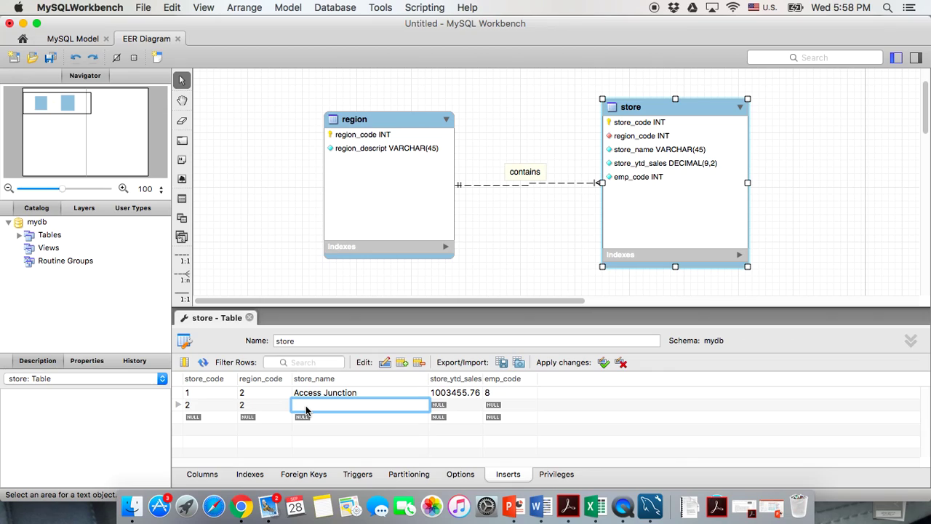
{"action": "type", "text": "Database Corner"}
{"action": "double_click", "coordinate": [441, 409]}
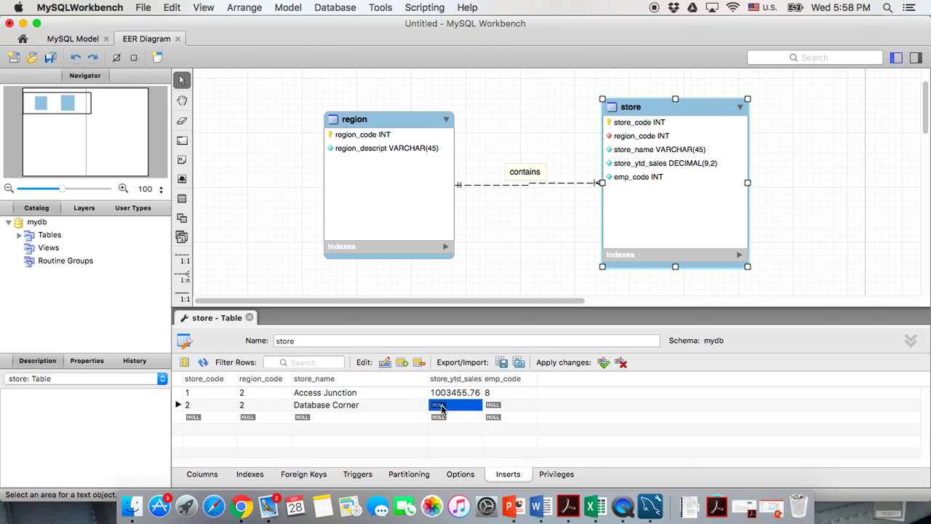
{"action": "type", "text": "1421987"}
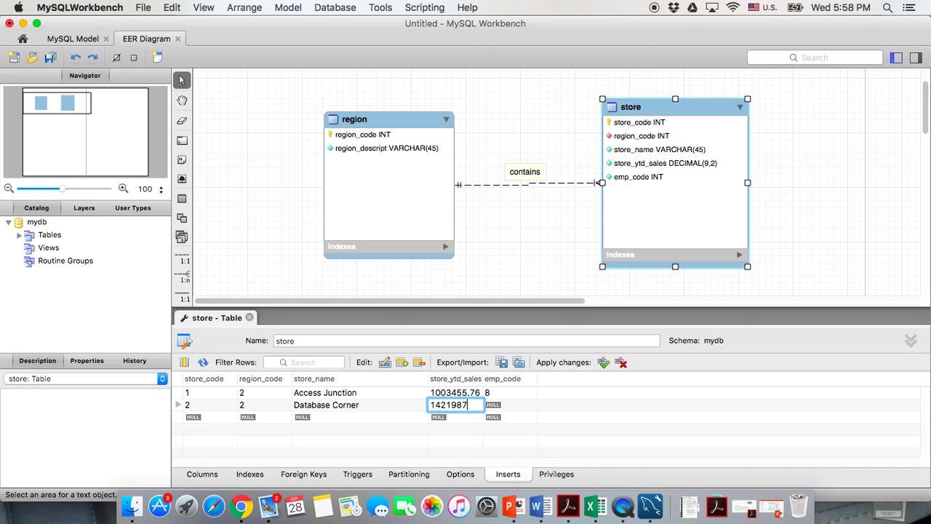
{"action": "type", "text": ".39"}
{"action": "double_click", "coordinate": [501, 407]}
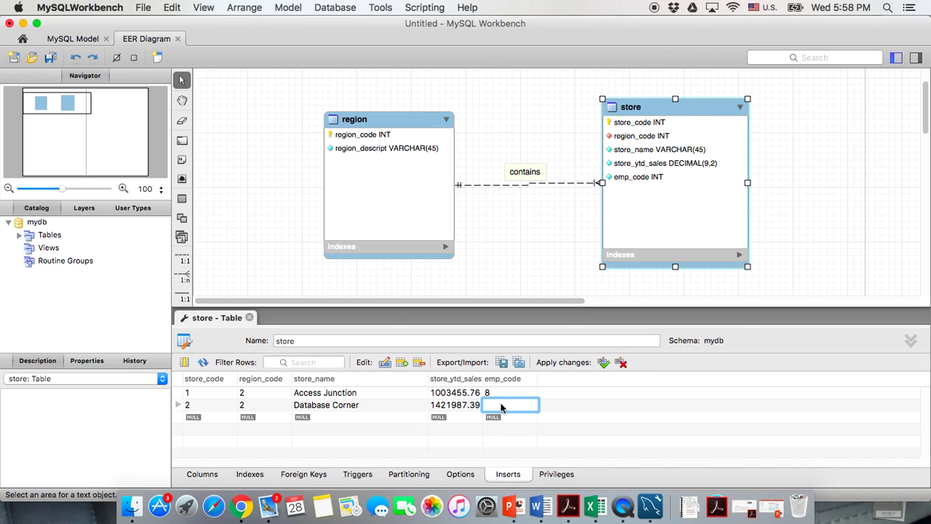
{"action": "type", "text": "12"}
Enter a third store record with store_code 3, region_code 1, store_name Tuple Charge, store_ytd_sales 986783.22 and emp_code 7.
{"action": "double_click", "coordinate": [214, 418]}
{"action": "type", "text": "3"}
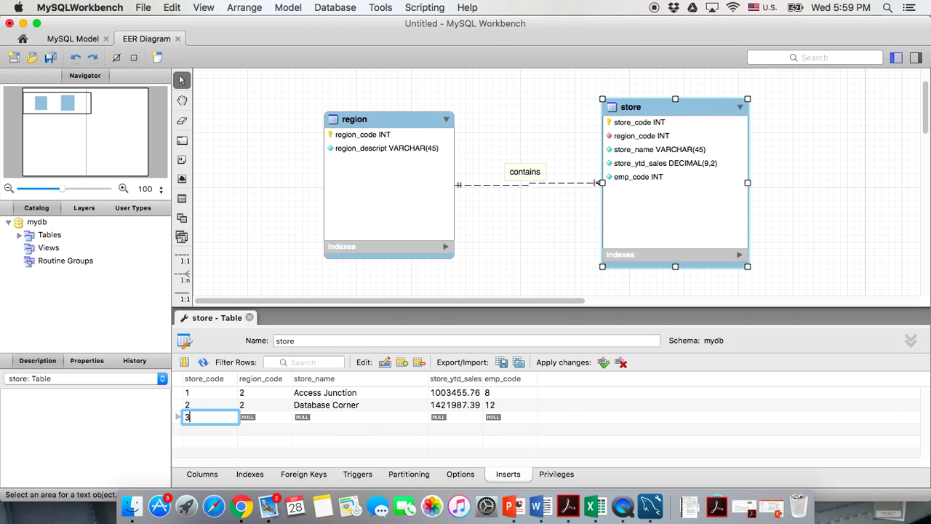
{"action": "double_click", "coordinate": [245, 420]}
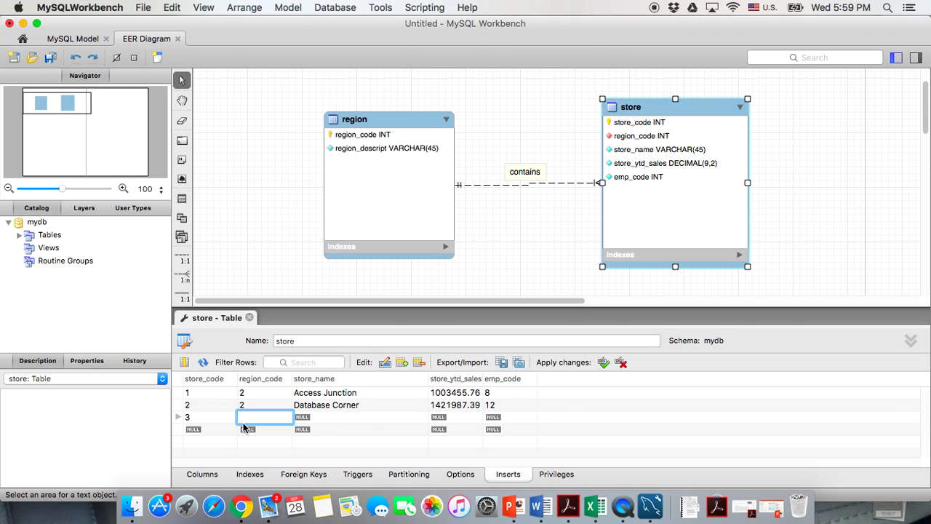
{"action": "type", "text": "1"}
{"action": "left_click", "coordinate": [310, 417]}
{"action": "left_click", "coordinate": [311, 417]}
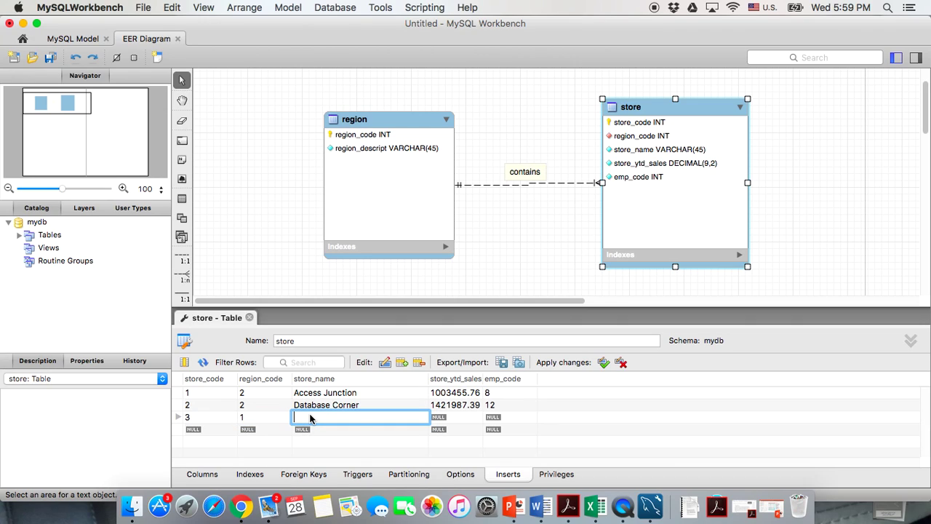
{"action": "type", "text": "Tuple Charge"}
{"action": "double_click", "coordinate": [453, 418]}
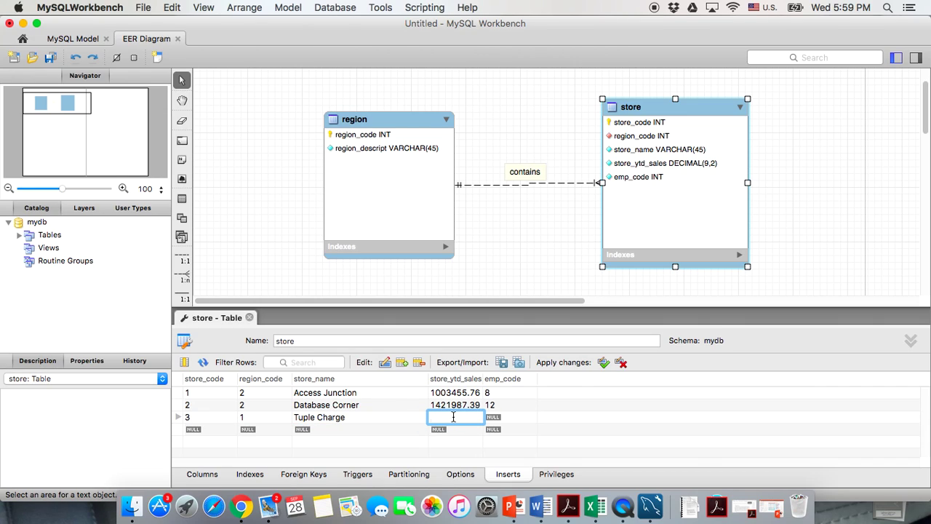
{"action": "type", "text": "986"}
{"action": "type", "text": "783.22"}
{"action": "left_click", "coordinate": [509, 417]}
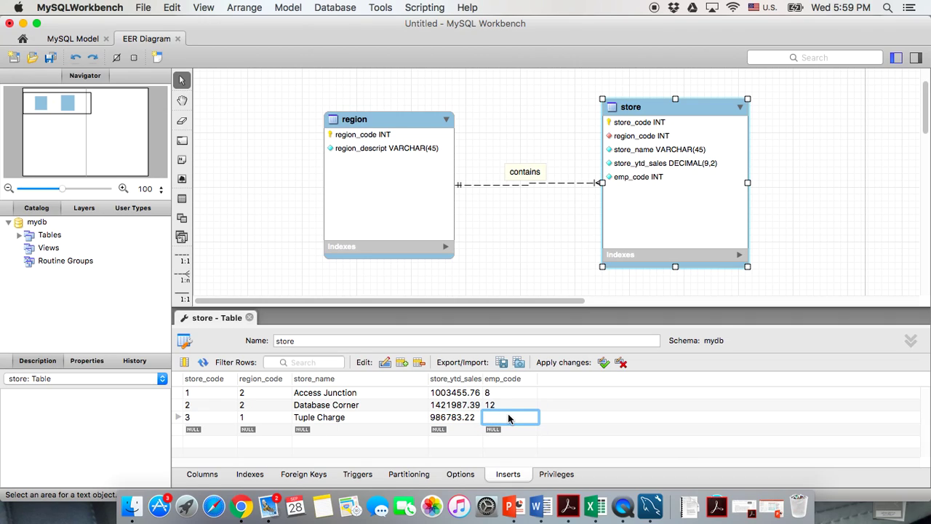
{"action": "type", "text": "7"}
Enter a fourth store record with store_code 4, region_code 2, store_name Attribute Alley, store_ytd_sales 944568.56 and emp_code 3, widening the store_ytd_sales column.
{"action": "left_click", "coordinate": [195, 430]}
{"action": "type", "text": "4"}
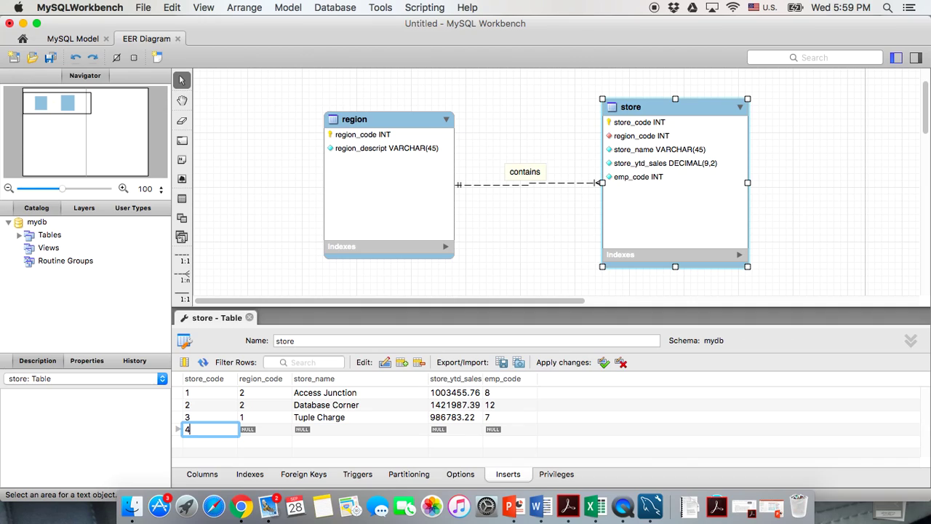
{"action": "left_click", "coordinate": [264, 433]}
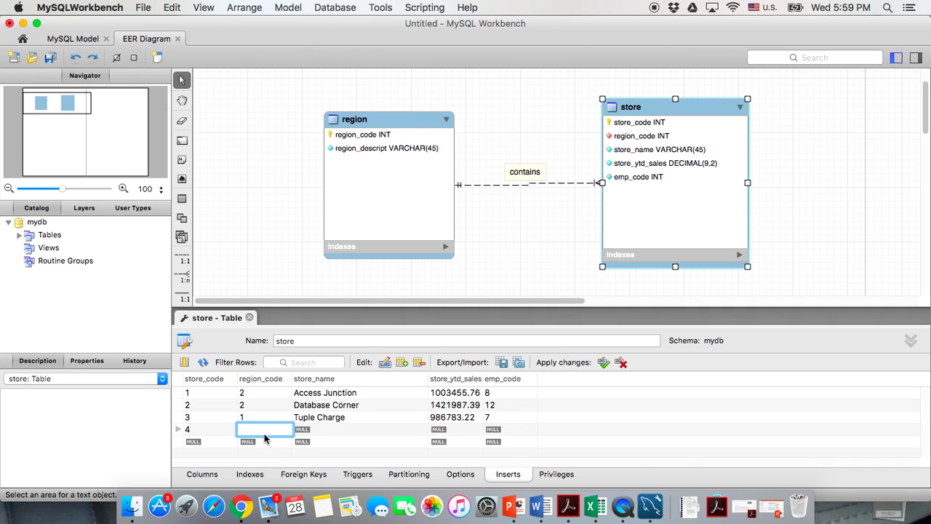
{"action": "type", "text": "2"}
{"action": "left_click", "coordinate": [303, 435]}
{"action": "type", "text": "Attr"}
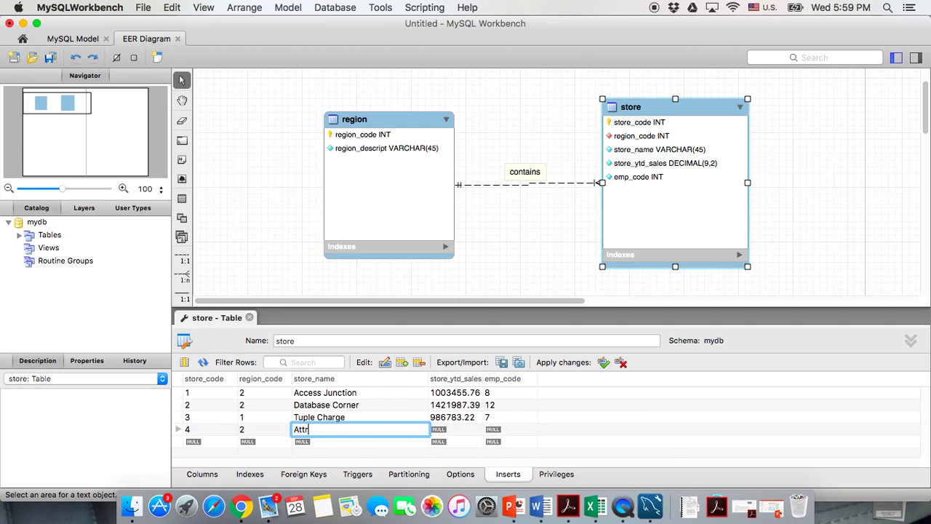
{"action": "type", "text": "ibute Alley"}
{"action": "left_click", "coordinate": [451, 431]}
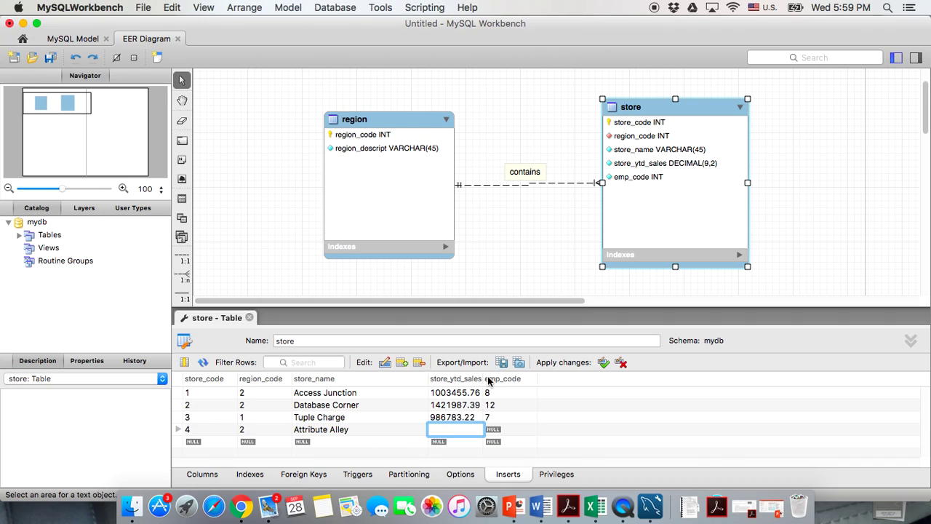
{"action": "left_click_drag", "start_coordinate": [482, 375], "coordinate": [506, 376]}
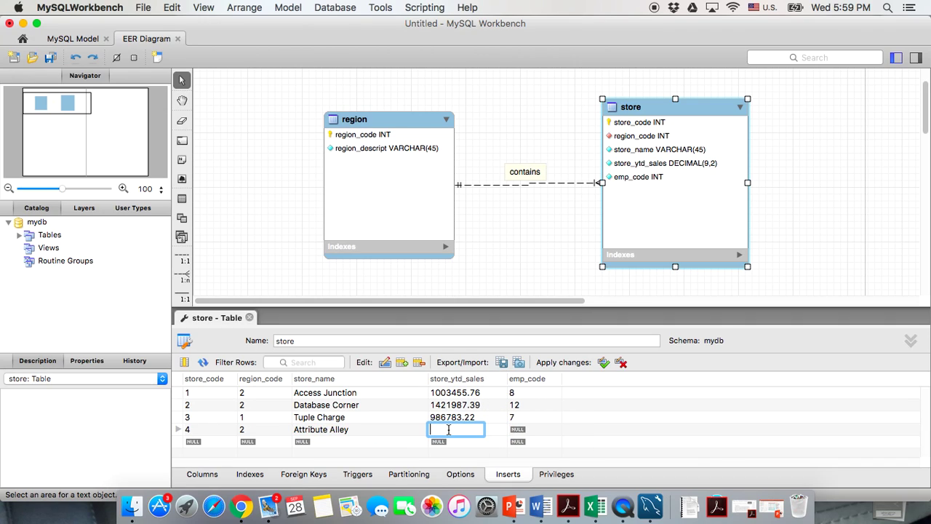
{"action": "type", "text": "944568.56"}
{"action": "left_click", "coordinate": [525, 429]}
{"action": "type", "text": "3"}
Begin a fifth store record with store_code 5, region_code 1 and store_name Primary Key Point.
{"action": "left_click", "coordinate": [193, 442]}
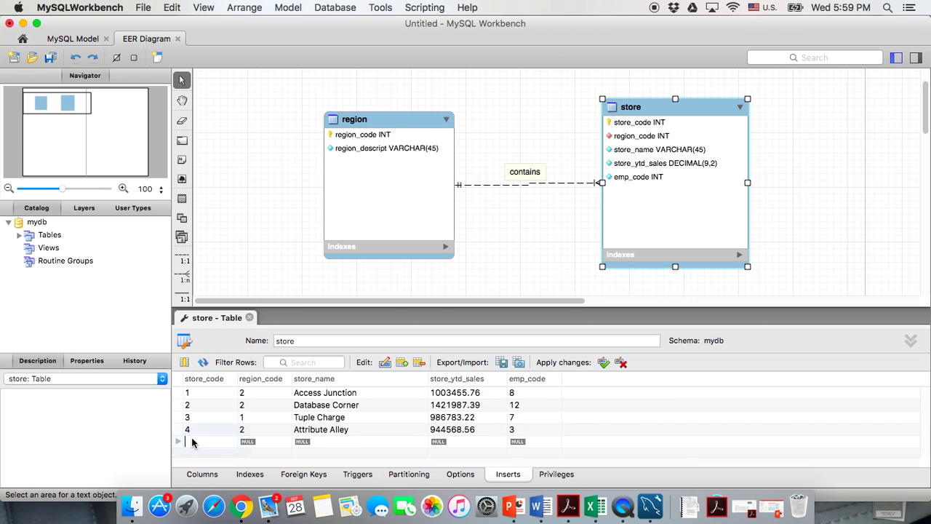
{"action": "type", "text": "5"}
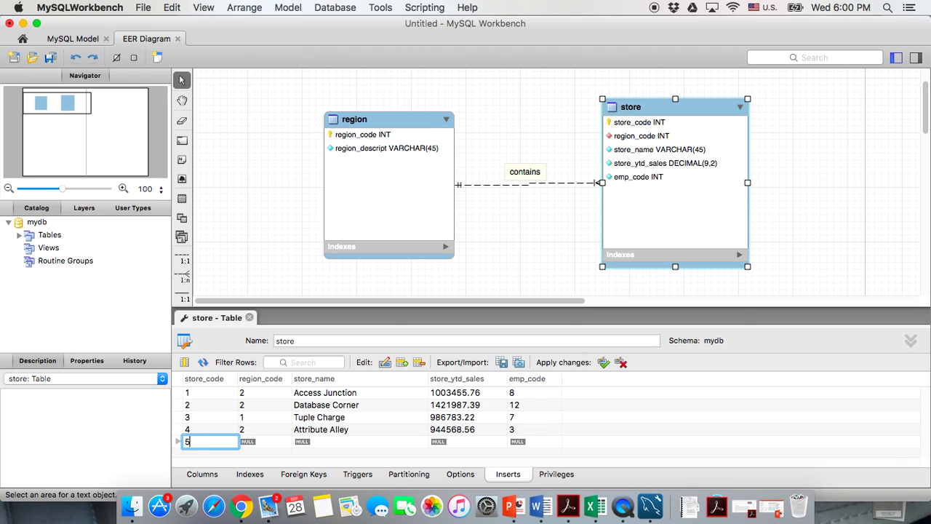
{"action": "left_click", "coordinate": [254, 443]}
{"action": "type", "text": "1"}
{"action": "left_click", "coordinate": [325, 446]}
{"action": "left_click", "coordinate": [325, 446]}
{"action": "type", "text": "Primary Key Point"}
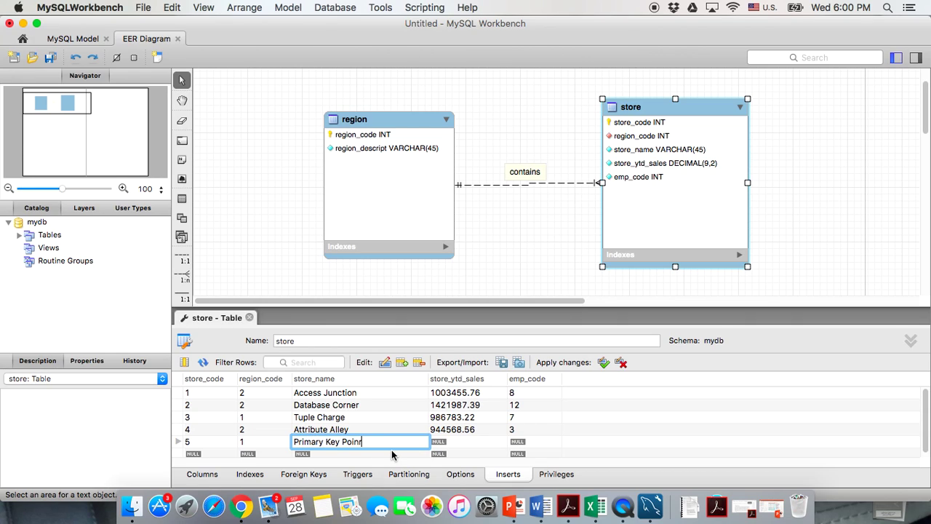
Complete the Primary Key Point record with store_ytd_sales 2930098.45 and emp_code 15, apply the changes and close the store table's editor.
{"action": "double_click", "coordinate": [450, 441]}
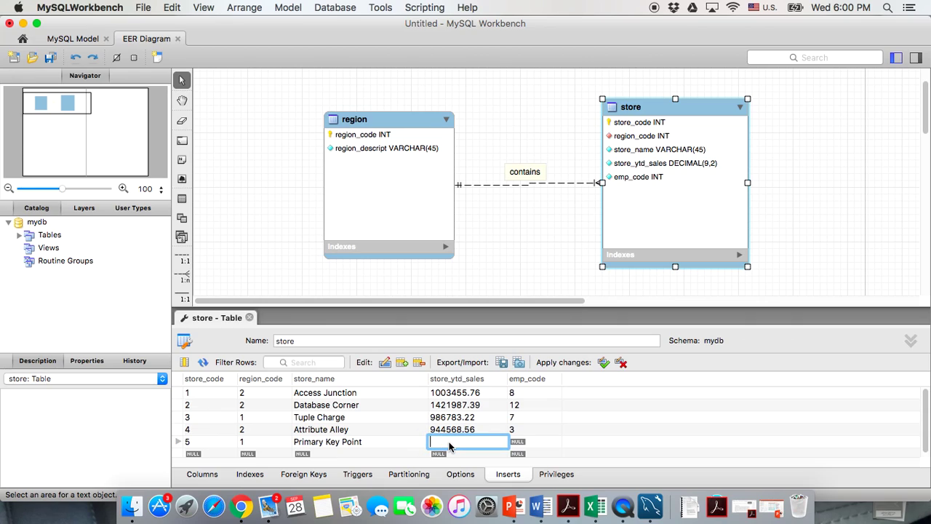
{"action": "type", "text": "2"}
{"action": "type", "text": "930098.45"}
{"action": "double_click", "coordinate": [529, 444]}
{"action": "type", "text": "15"}
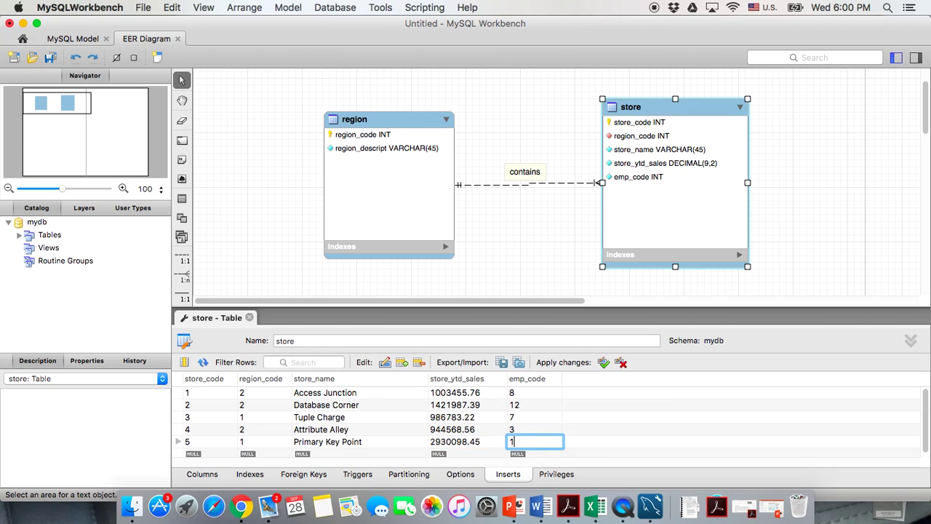
{"action": "left_click", "coordinate": [634, 430]}
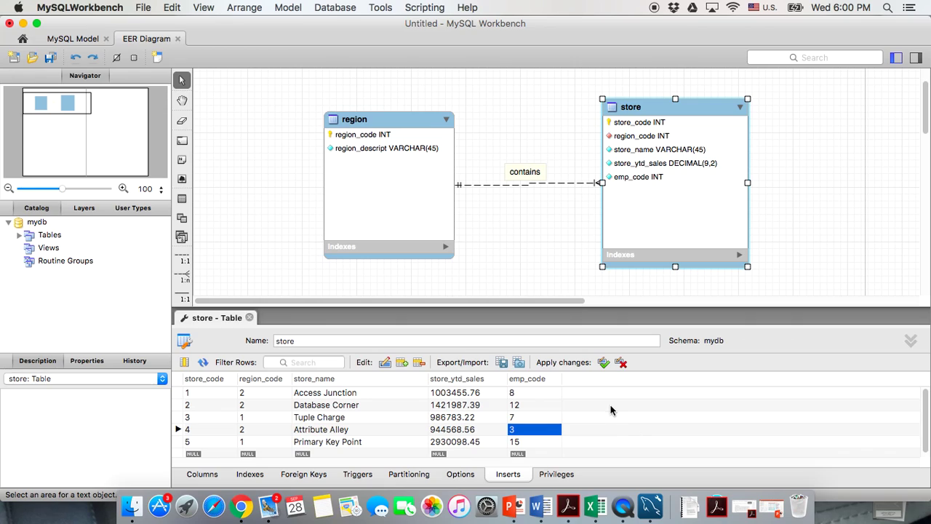
{"action": "left_click", "coordinate": [604, 366]}
{"action": "left_click", "coordinate": [250, 318]}
Set the region table's diagram color to Yellow.
{"action": "left_click", "coordinate": [358, 121]}
{"action": "double_click", "coordinate": [358, 121]}
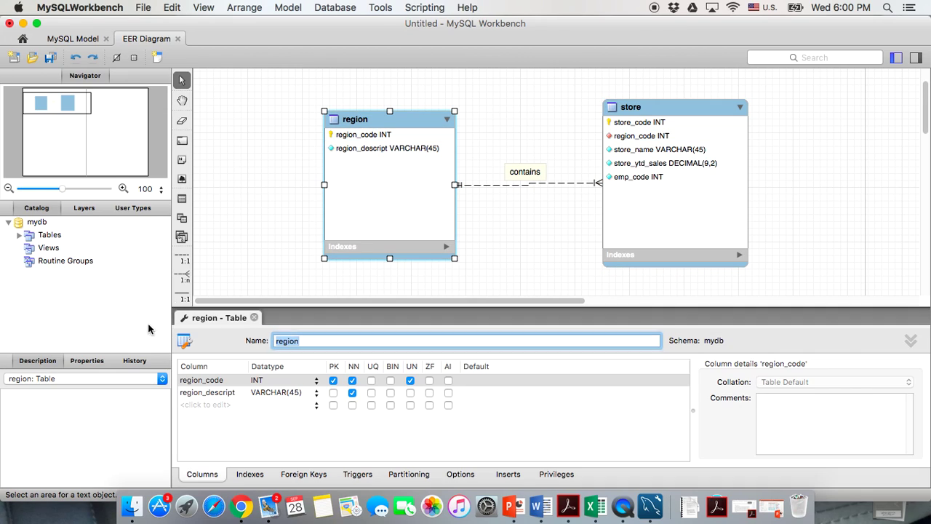
{"action": "left_click", "coordinate": [89, 361]}
{"action": "left_click", "coordinate": [87, 391]}
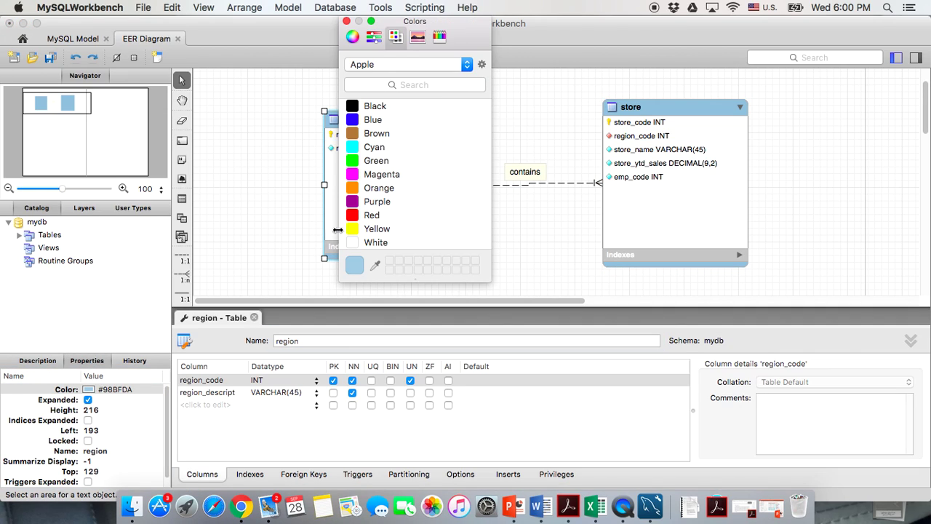
{"action": "left_click", "coordinate": [351, 230]}
{"action": "left_click", "coordinate": [347, 21]}
Set the store table's diagram color to Cyan and close its editor.
{"action": "double_click", "coordinate": [661, 109]}
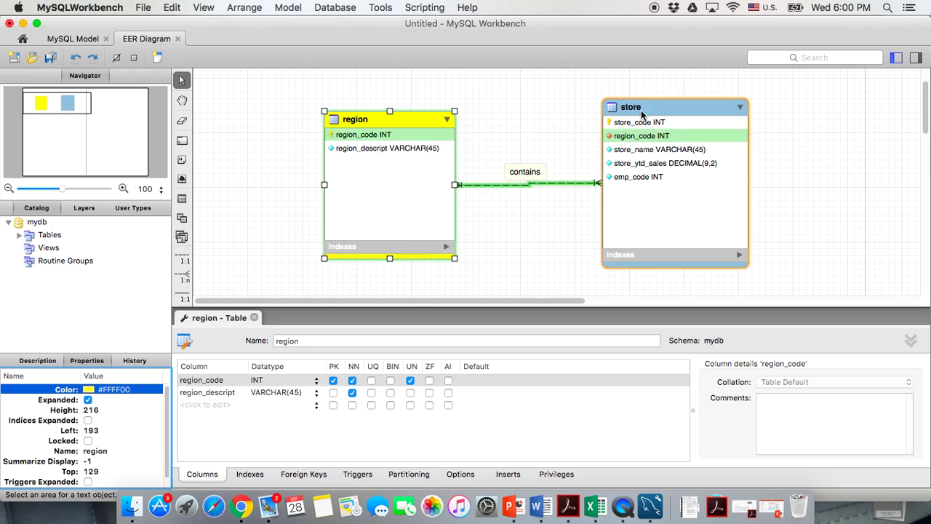
{"action": "left_click", "coordinate": [90, 390]}
{"action": "left_click", "coordinate": [352, 149]}
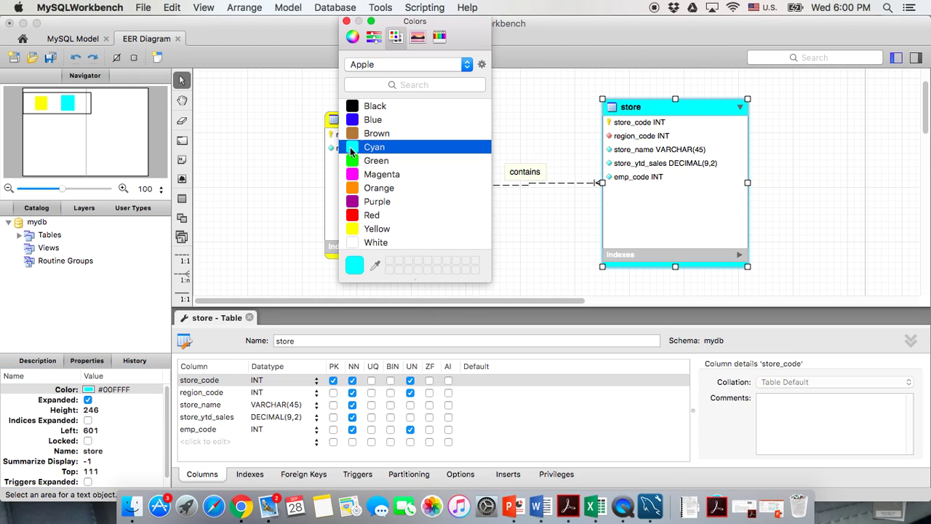
{"action": "left_click", "coordinate": [346, 22]}
{"action": "left_click", "coordinate": [249, 318]}
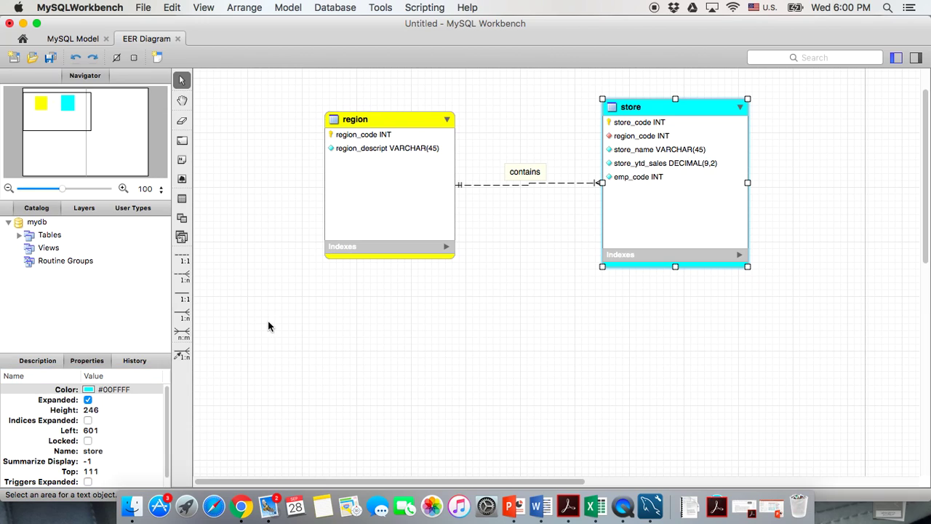
{"action": "left_click", "coordinate": [269, 326]}
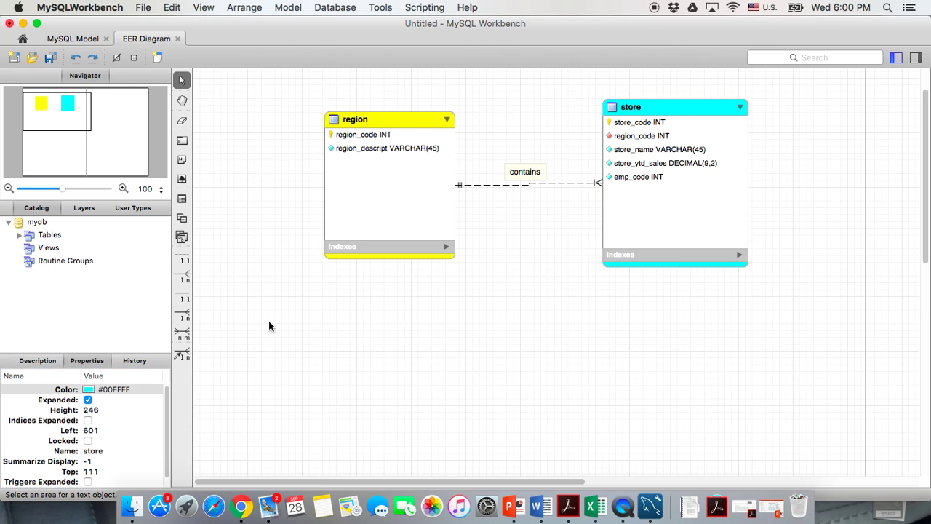
Save the model to the Desktop under the name P6.
{"action": "left_click", "coordinate": [144, 7]}
{"action": "left_click", "coordinate": [174, 111]}
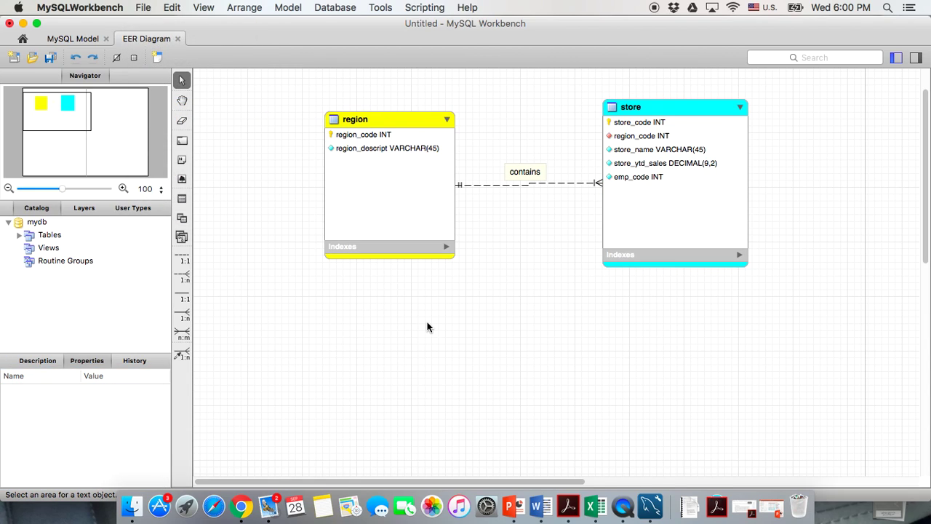
{"action": "type", "text": "P6"}
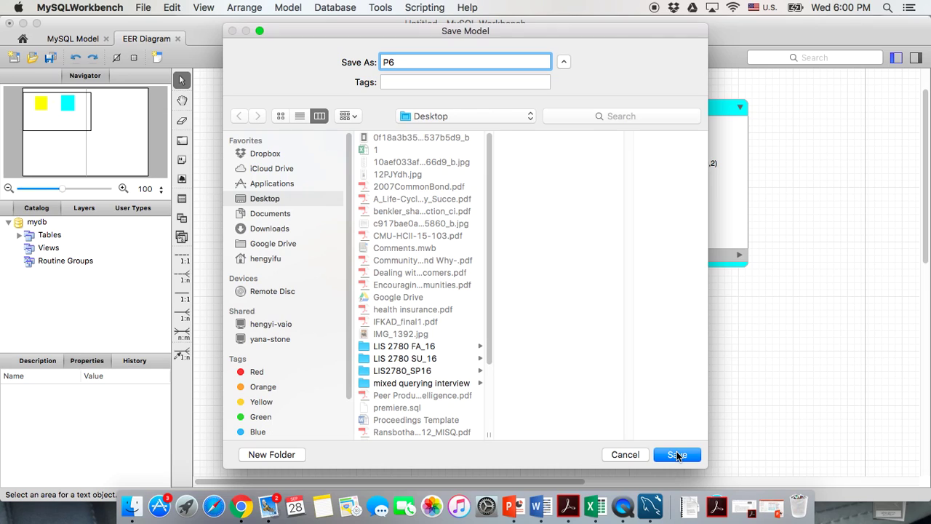
{"action": "left_click", "coordinate": [677, 455]}
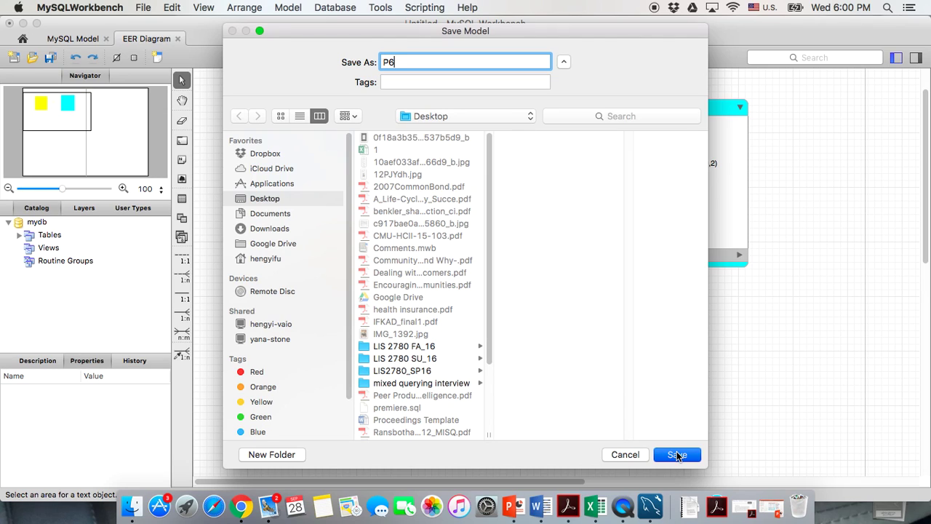
{"action": "scroll", "coordinate": [654, 362], "scroll_direction": "up", "scroll_amount": 1}
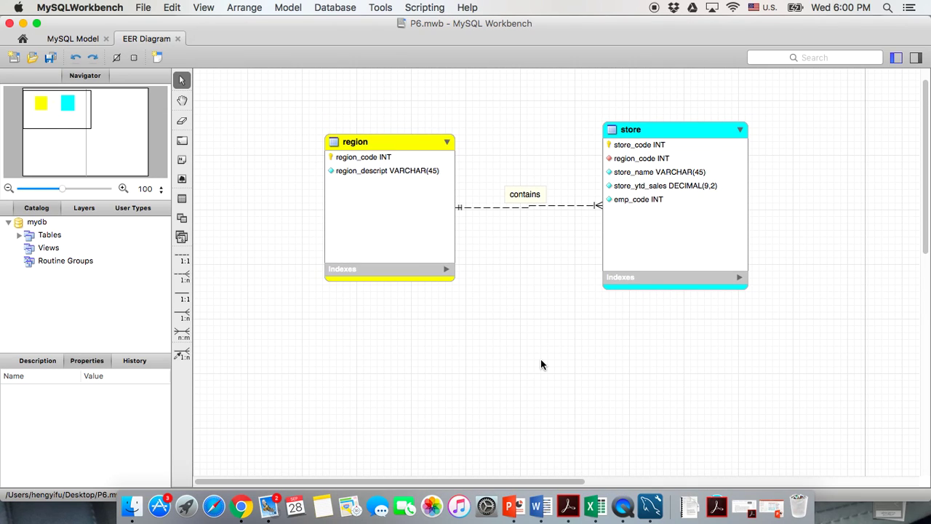
{"action": "scroll", "coordinate": [540, 364], "scroll_direction": "up", "scroll_amount": 1}
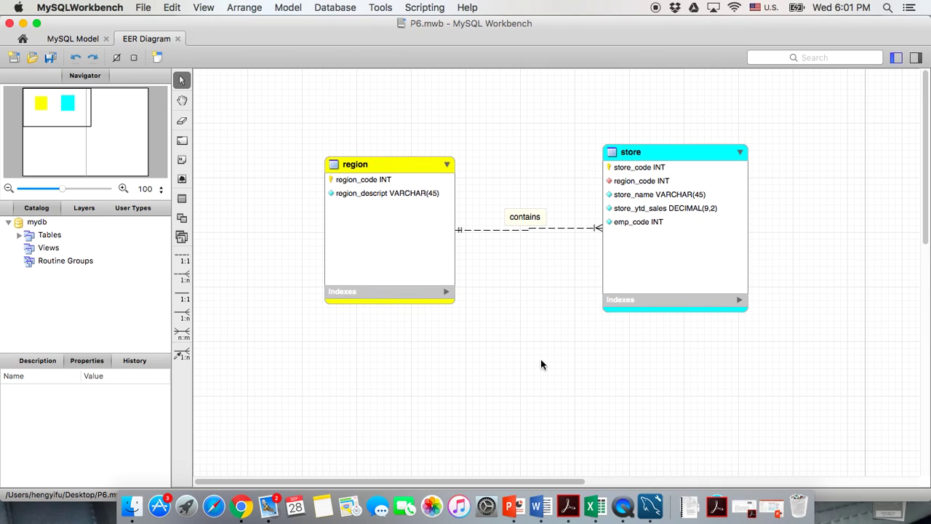
Close the model, minimize the browser window and reopen the saved P6.mwb file from the desktop.
{"action": "left_click", "coordinate": [177, 39]}
{"action": "left_click", "coordinate": [23, 23]}
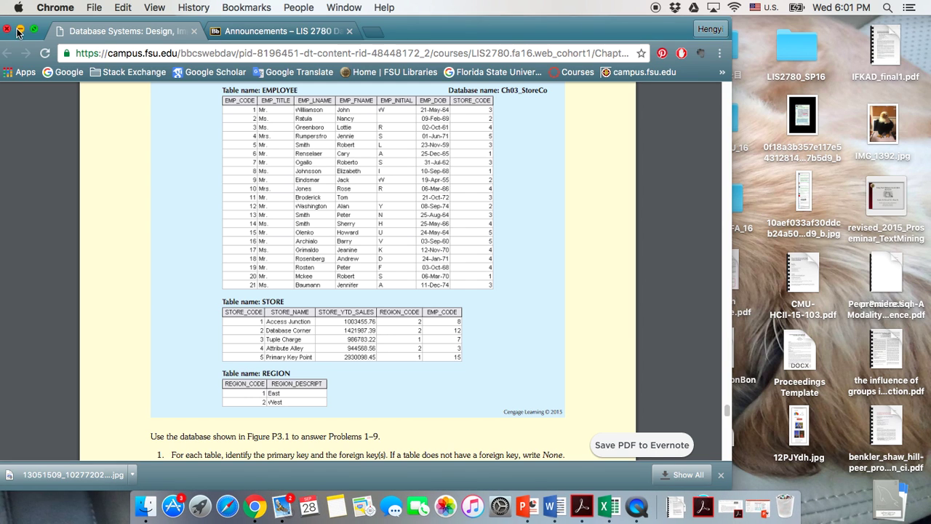
{"action": "left_click", "coordinate": [19, 31]}
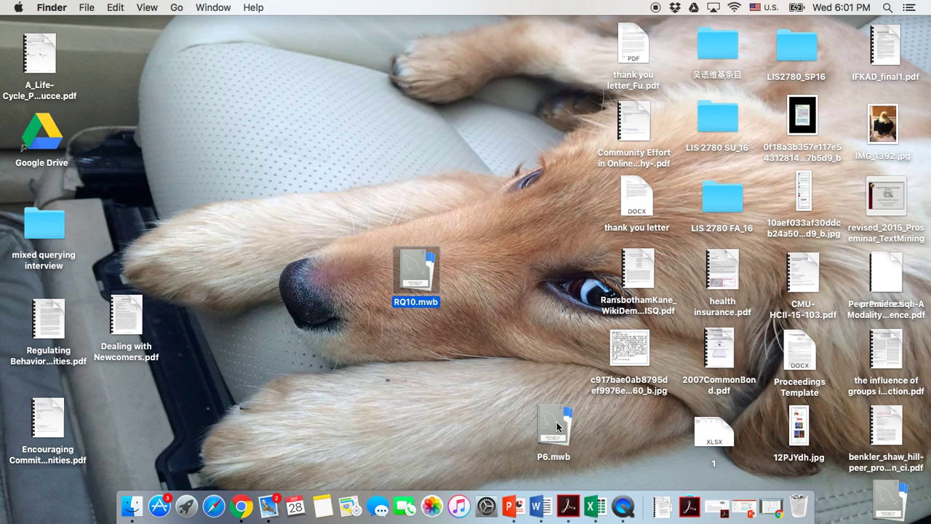
{"action": "double_click", "coordinate": [557, 422]}
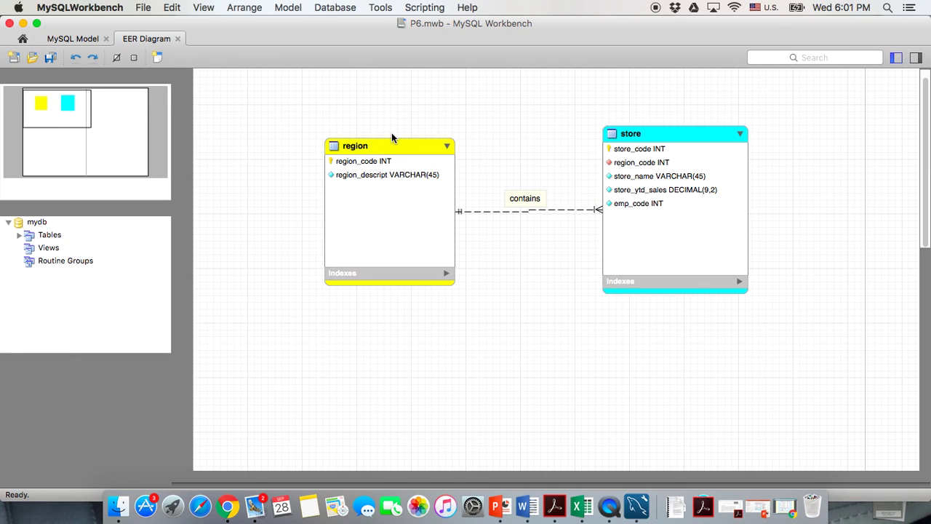
Check the saved records in the inserts grids of the region and store tables.
{"action": "double_click", "coordinate": [395, 144]}
{"action": "left_click", "coordinate": [508, 474]}
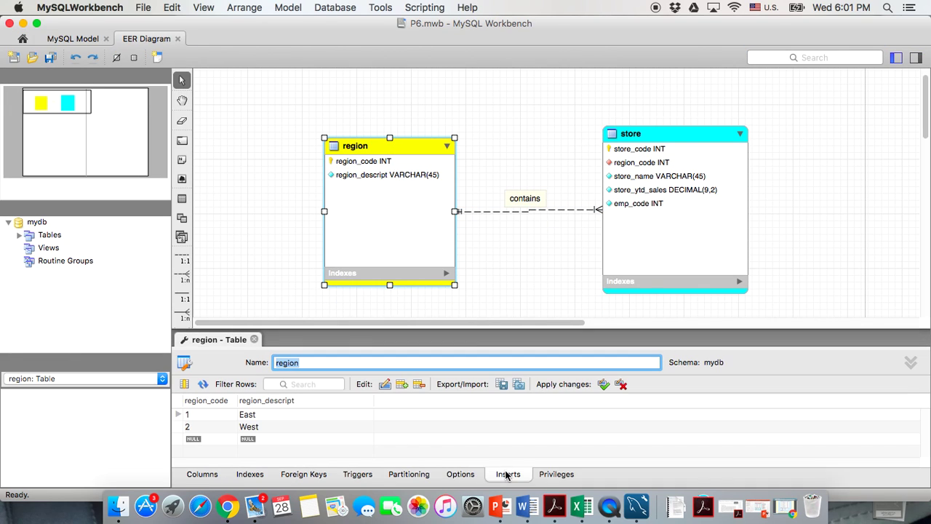
{"action": "left_click", "coordinate": [254, 339]}
{"action": "left_click", "coordinate": [692, 139]}
{"action": "double_click", "coordinate": [691, 138]}
{"action": "left_click", "coordinate": [508, 474]}
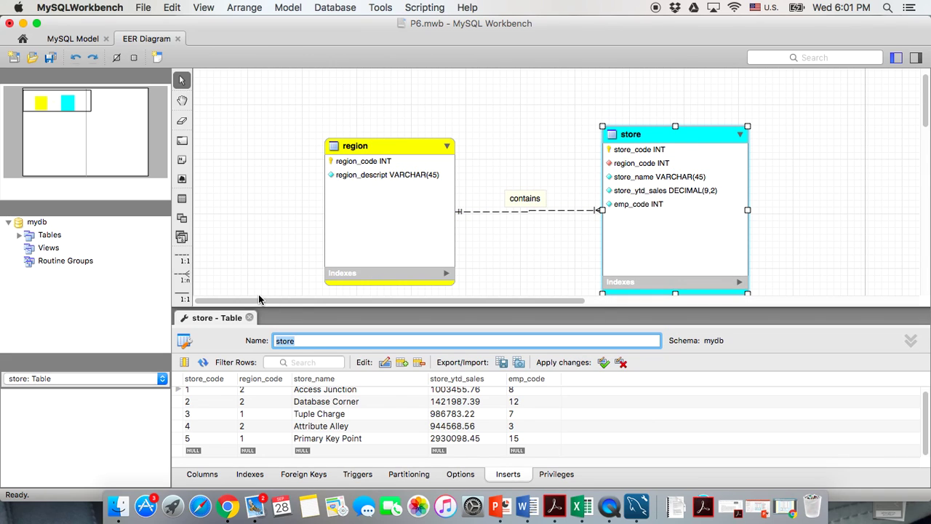
Close the P6 model without saving pending changes, and switch to the LIS 2780 Announcements page in Chrome.
{"action": "left_click", "coordinate": [9, 24]}
{"action": "left_click", "coordinate": [525, 193]}
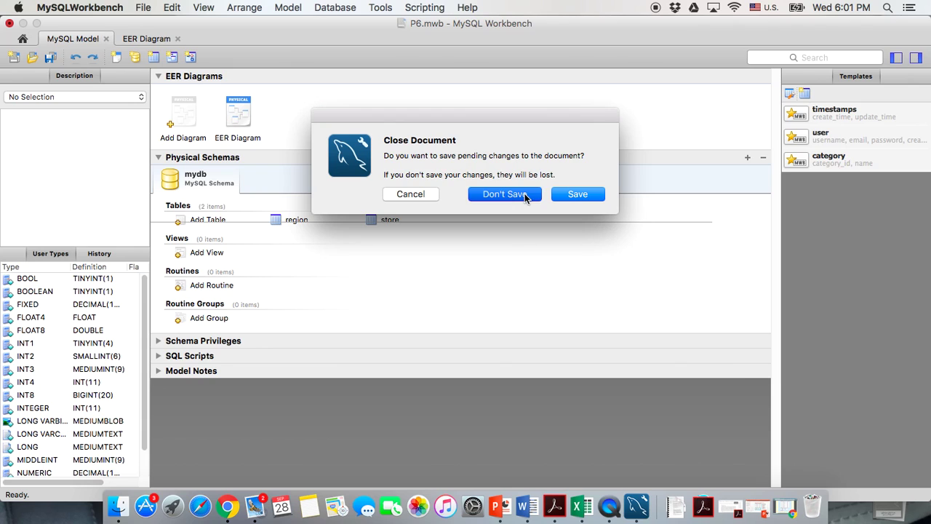
{"action": "left_click", "coordinate": [243, 516]}
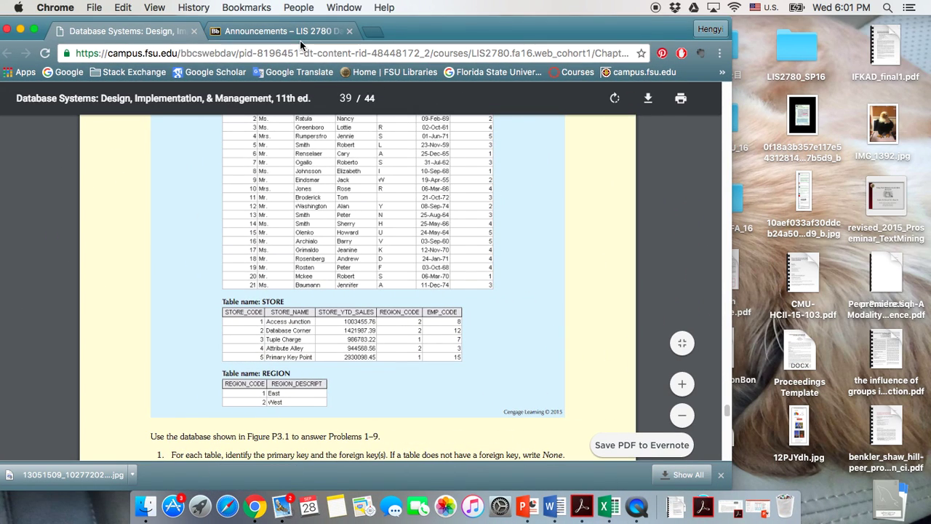
{"action": "left_click", "coordinate": [297, 36]}
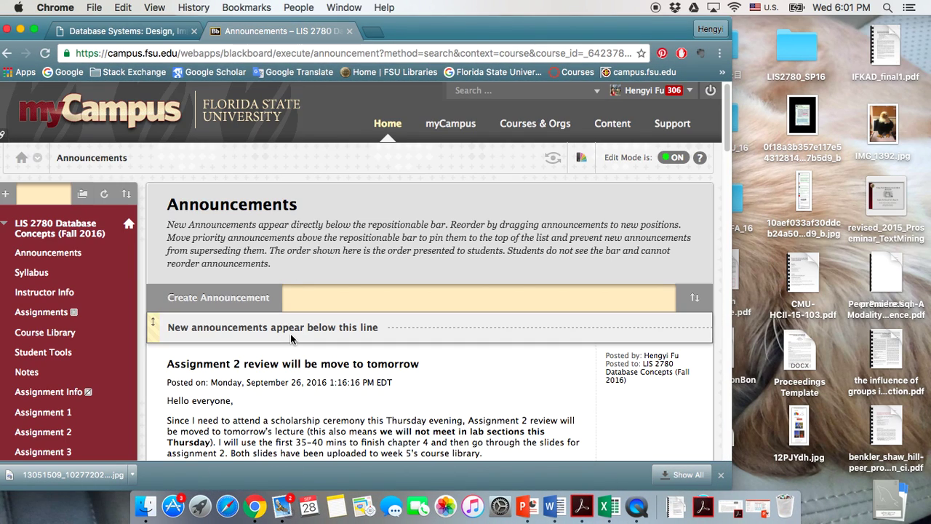
Switch the course to student preview in full screen and begin the A2 test under Assignment 2.
{"action": "left_click", "coordinate": [37, 29]}
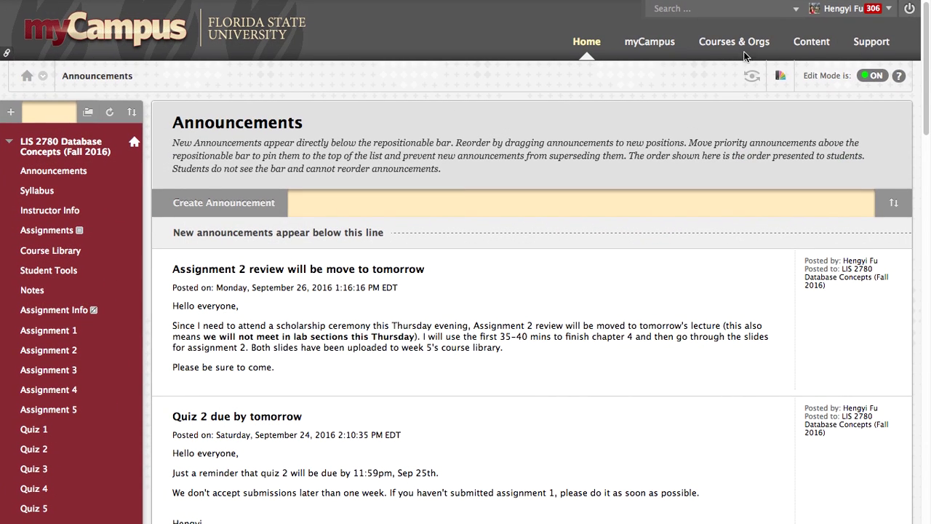
{"action": "left_click", "coordinate": [753, 76]}
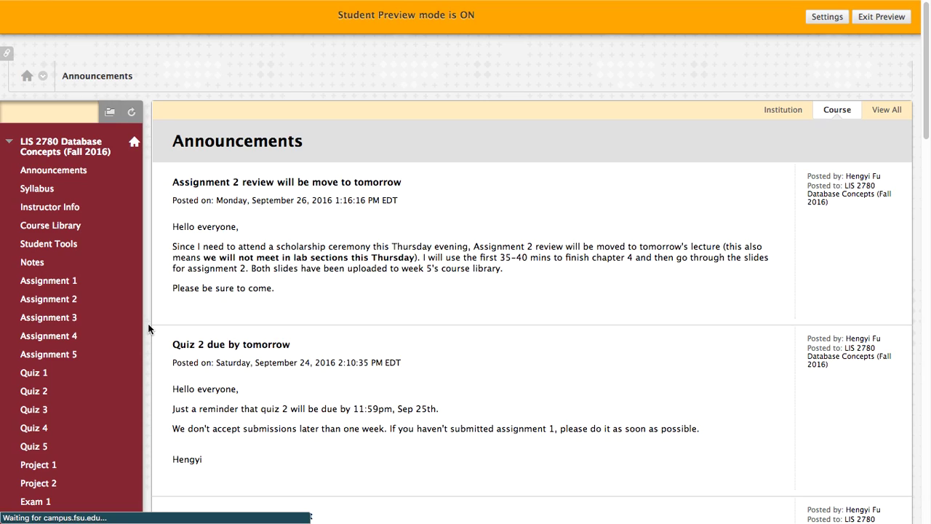
{"action": "left_click", "coordinate": [59, 270]}
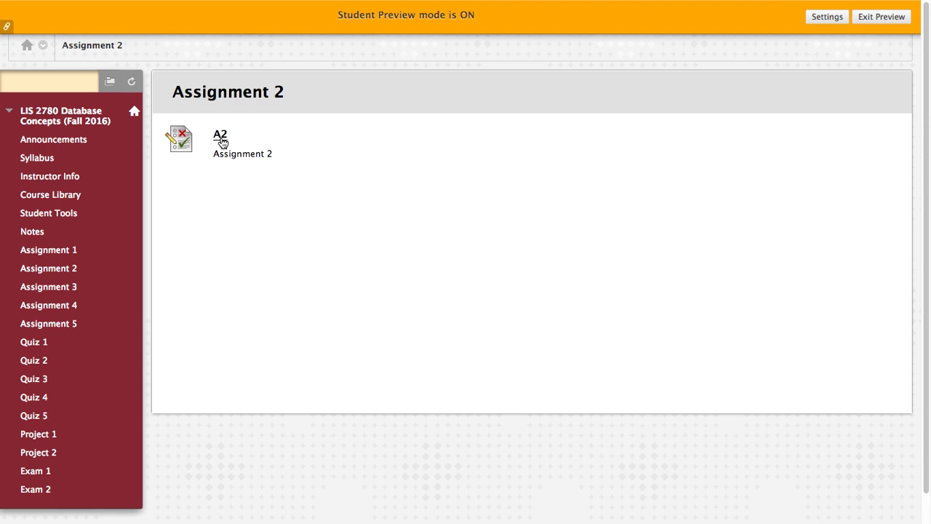
{"action": "left_click", "coordinate": [220, 137]}
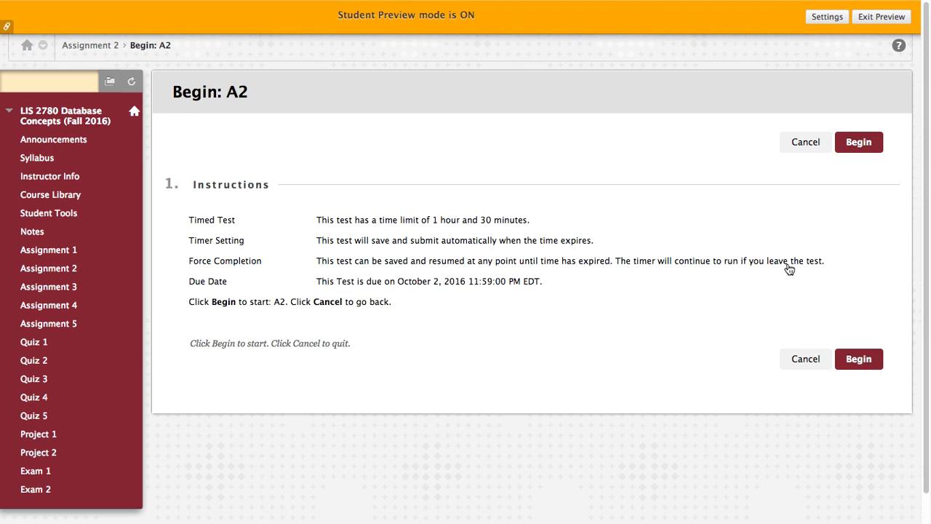
{"action": "left_click", "coordinate": [860, 144]}
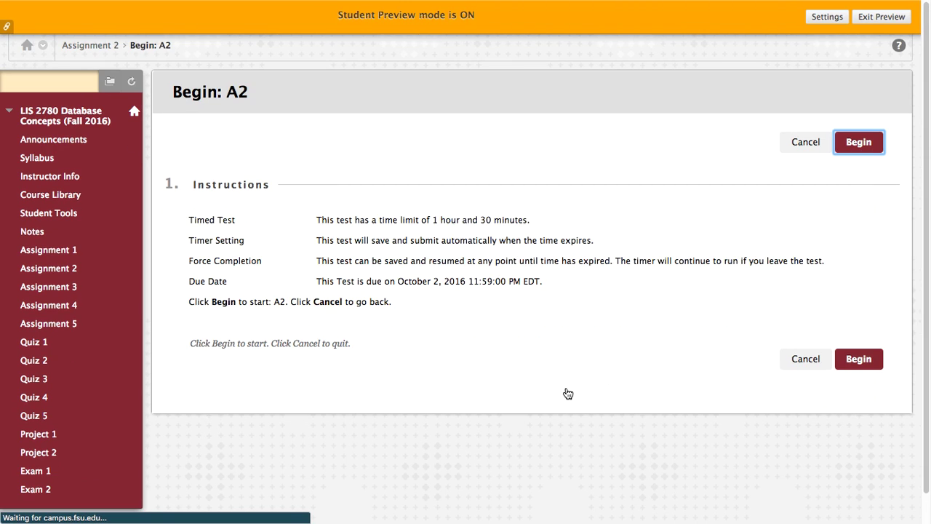
Look through the A2 test for the questions that require uploading a .mwb model, Questions 18 and 9.
{"action": "scroll", "coordinate": [568, 394], "scroll_direction": "down", "scroll_amount": 20}
{"action": "scroll", "coordinate": [568, 394], "scroll_direction": "down", "scroll_amount": 20}
{"action": "scroll", "coordinate": [568, 393], "scroll_direction": "down", "scroll_amount": 20}
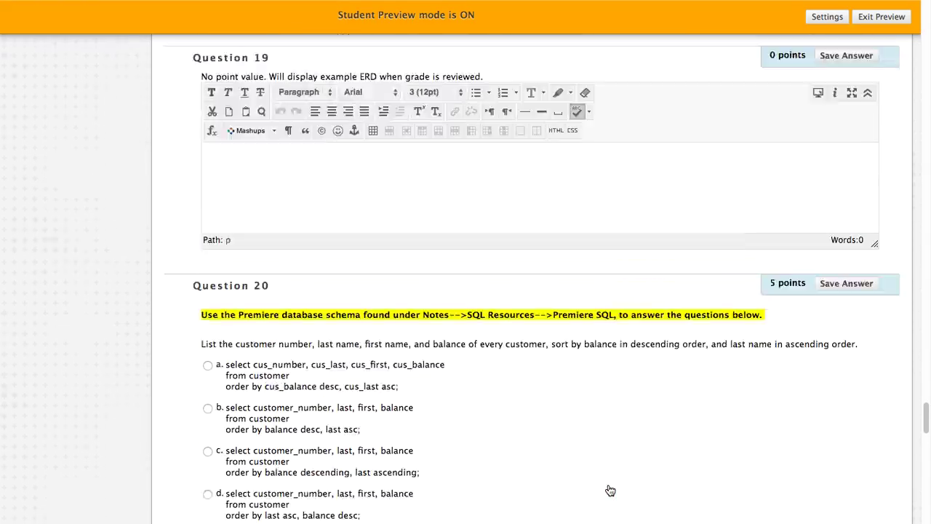
{"action": "scroll", "coordinate": [610, 490], "scroll_direction": "up", "scroll_amount": 5}
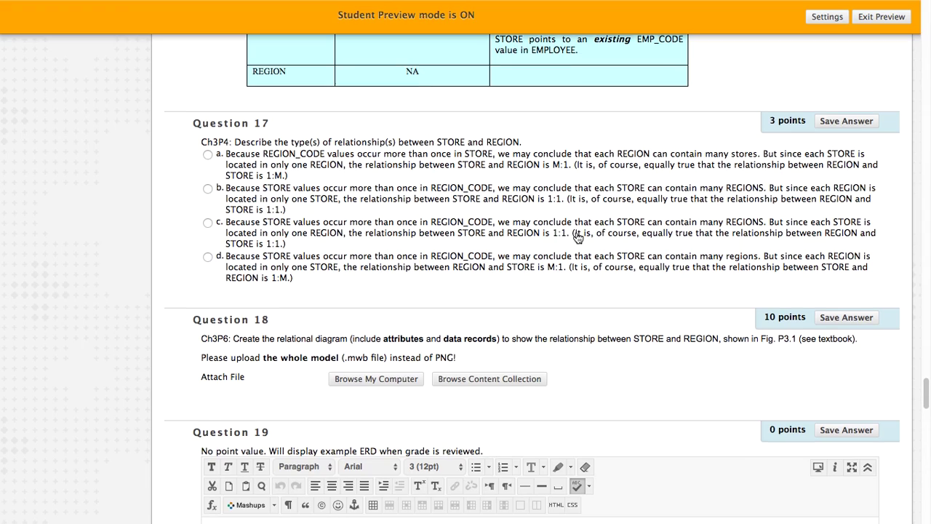
{"action": "scroll", "coordinate": [578, 238], "scroll_direction": "down", "scroll_amount": 2}
{"action": "scroll", "coordinate": [604, 303], "scroll_direction": "up", "scroll_amount": 10}
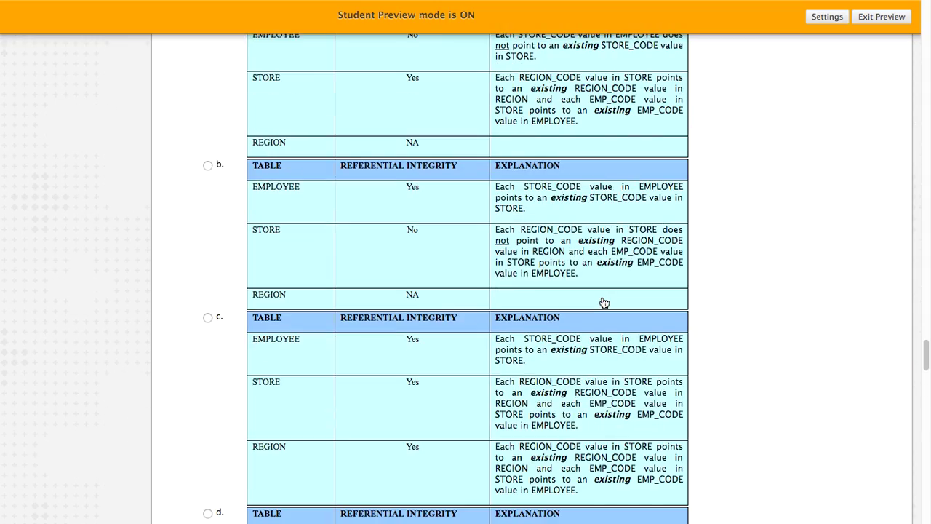
{"action": "scroll", "coordinate": [604, 303], "scroll_direction": "up", "scroll_amount": 20}
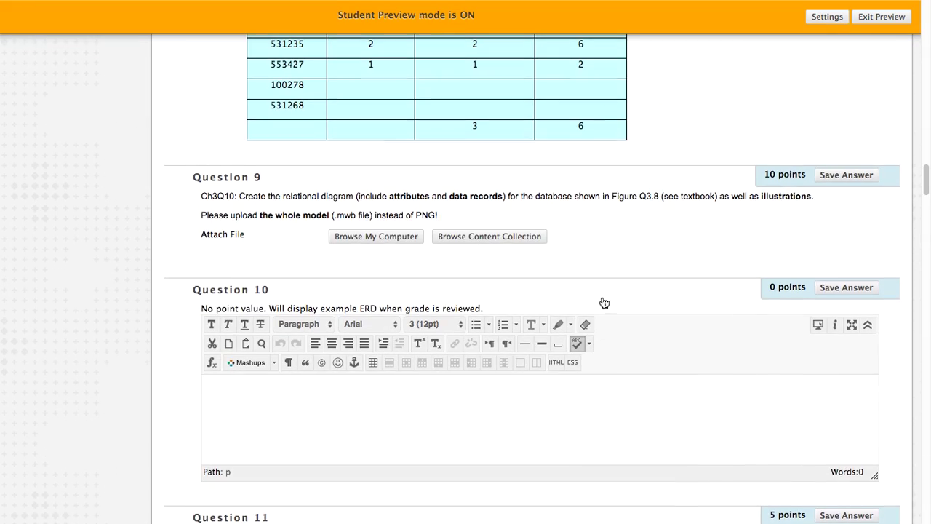
{"action": "scroll", "coordinate": [604, 302], "scroll_direction": "up", "scroll_amount": 1}
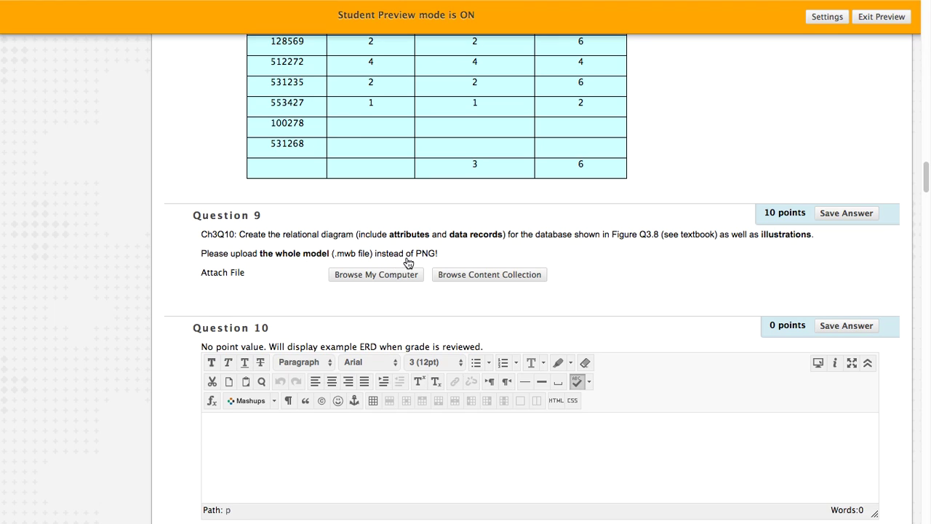
Review the A2 questions from Question 10 through the Question 18 upload, and go back to Question 14.
{"action": "scroll", "coordinate": [462, 401], "scroll_direction": "down", "scroll_amount": 1}
{"action": "scroll", "coordinate": [462, 400], "scroll_direction": "down", "scroll_amount": 20}
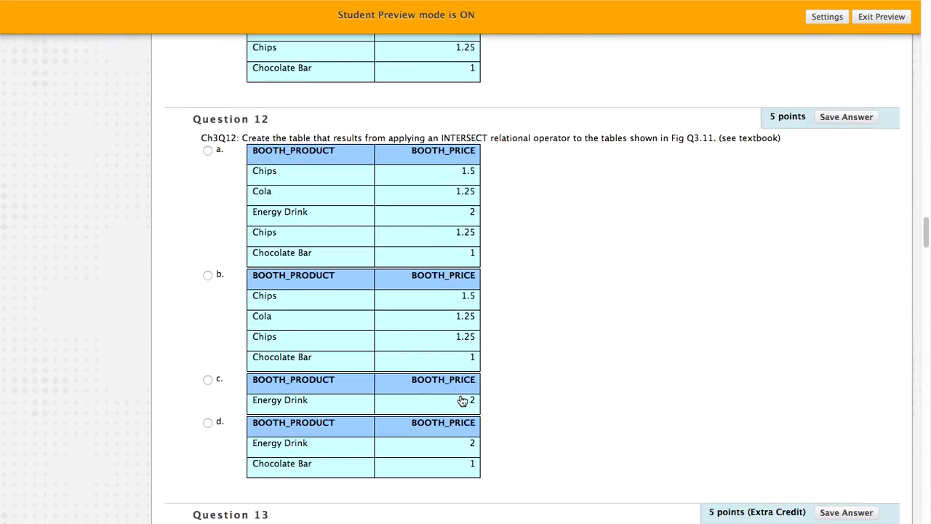
{"action": "scroll", "coordinate": [462, 400], "scroll_direction": "down", "scroll_amount": 15}
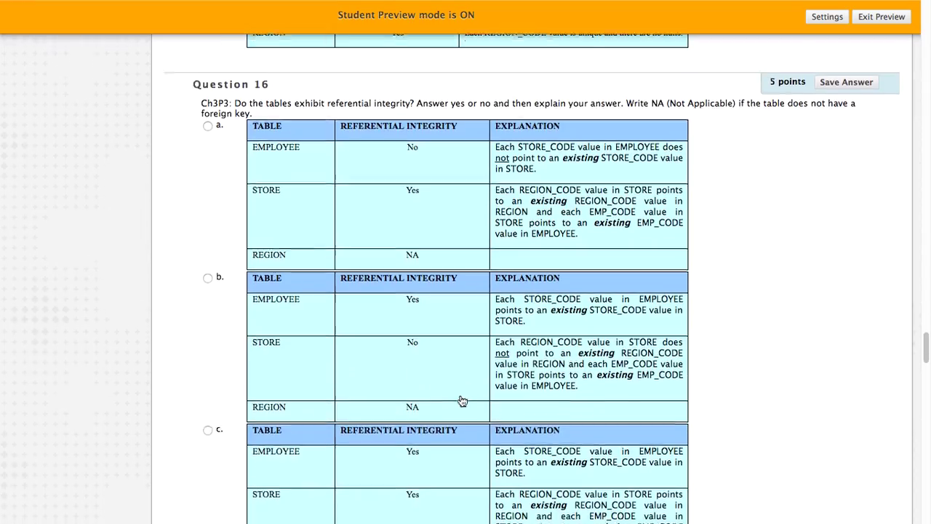
{"action": "scroll", "coordinate": [462, 400], "scroll_direction": "down", "scroll_amount": 8}
{"action": "scroll", "coordinate": [462, 401], "scroll_direction": "up", "scroll_amount": 3}
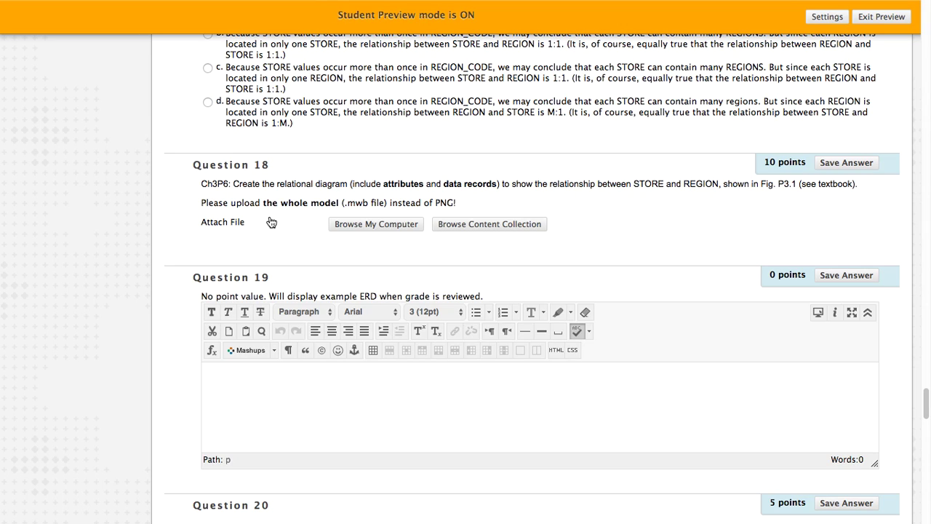
{"action": "scroll", "coordinate": [299, 223], "scroll_direction": "up", "scroll_amount": 20}
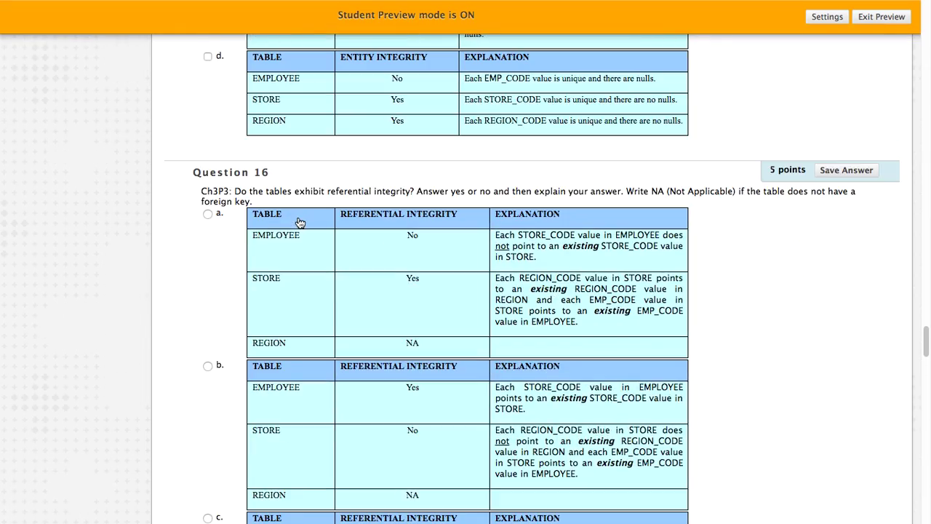
{"action": "scroll", "coordinate": [300, 222], "scroll_direction": "down", "scroll_amount": 10}
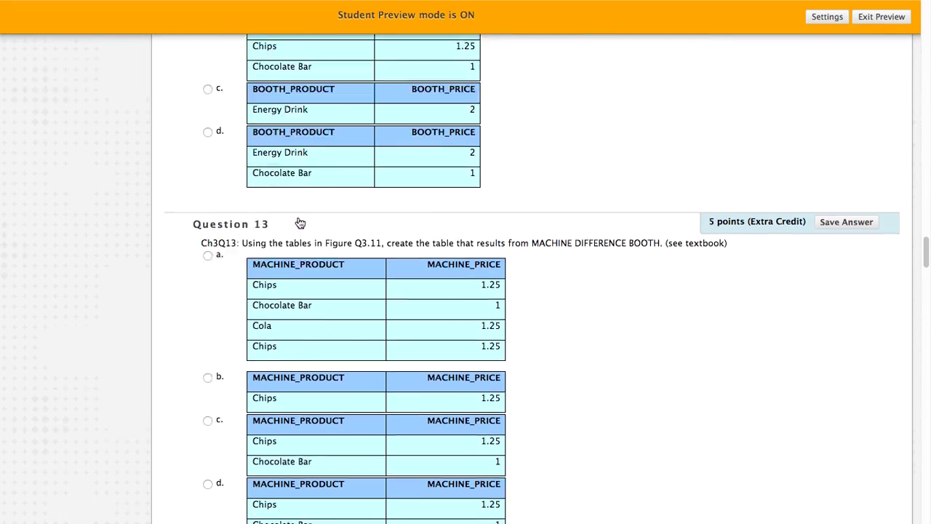
{"action": "scroll", "coordinate": [300, 222], "scroll_direction": "up", "scroll_amount": 6}
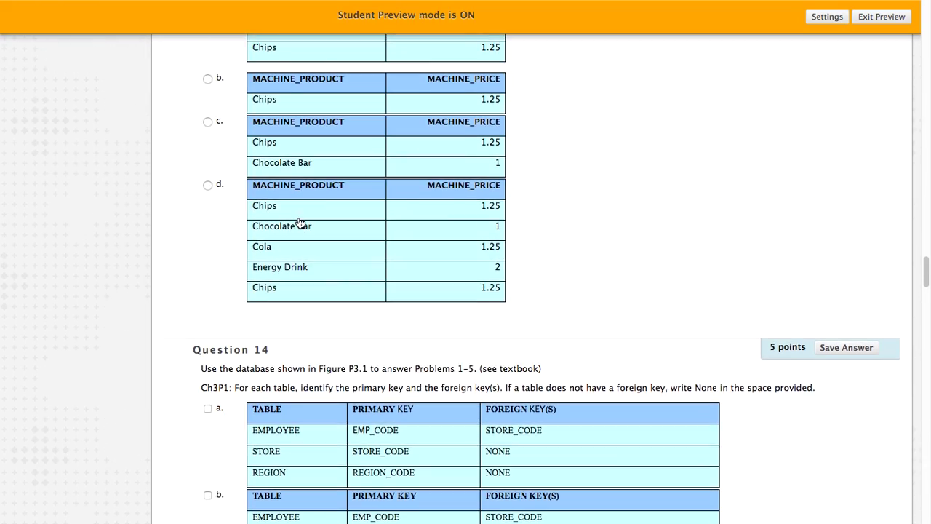
{"action": "scroll", "coordinate": [299, 223], "scroll_direction": "down", "scroll_amount": 7}
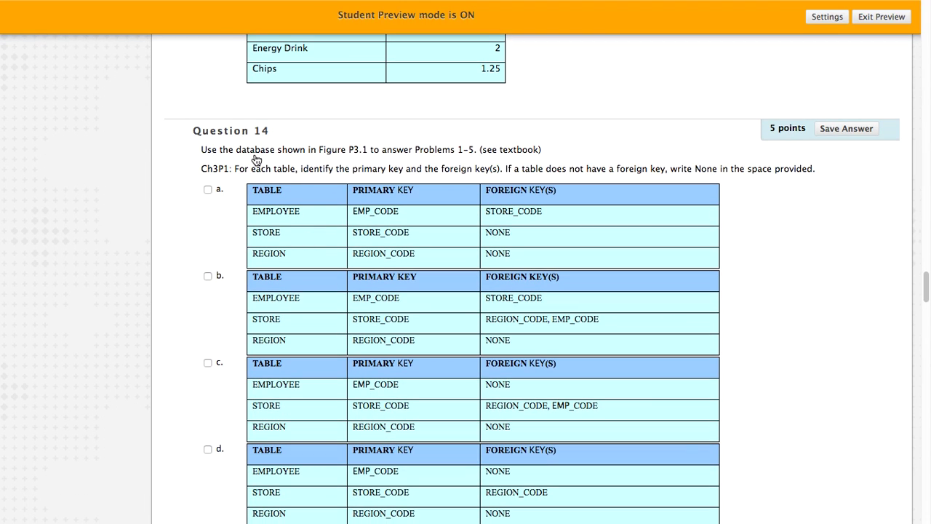
Leave full screen, check Problems 1–9 for Figure P3.1 in the textbook PDF and return to the A2 test.
{"action": "mouse_move", "coordinate": [151, 2]}
{"action": "left_click", "coordinate": [40, 31]}
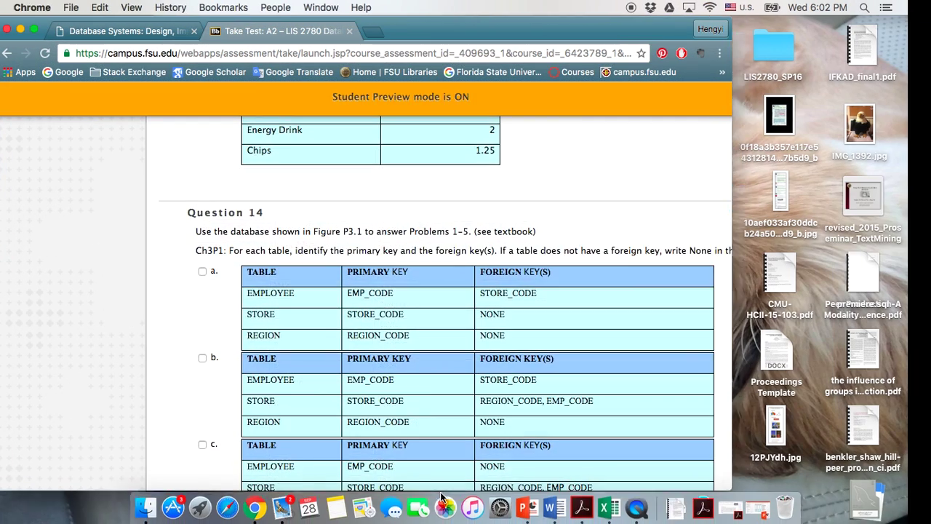
{"action": "left_click", "coordinate": [127, 31]}
{"action": "scroll", "coordinate": [195, 271], "scroll_direction": "down", "scroll_amount": 5}
{"action": "left_click_drag", "start_coordinate": [188, 271], "coordinate": [355, 329]}
{"action": "left_click", "coordinate": [355, 329]}
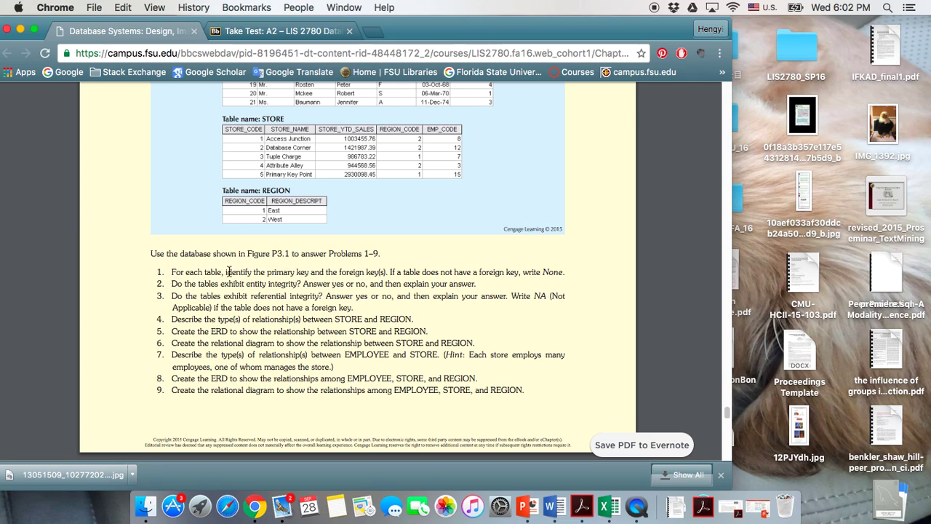
{"action": "left_click", "coordinate": [288, 33]}
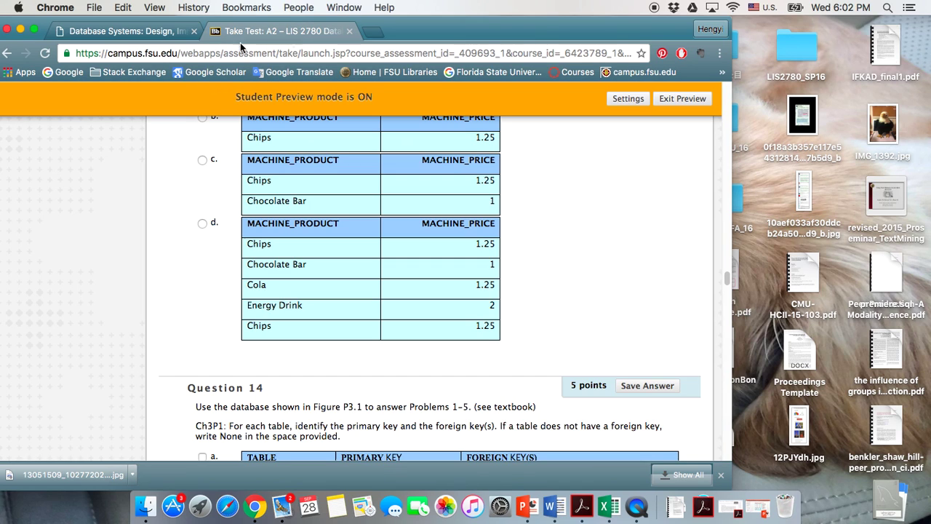
Show the test in full screen and examine the primary and foreign key answer options of Question 14.
{"action": "left_click", "coordinate": [34, 31]}
{"action": "scroll", "coordinate": [132, 286], "scroll_direction": "up", "scroll_amount": 5}
{"action": "scroll", "coordinate": [131, 286], "scroll_direction": "down", "scroll_amount": 6}
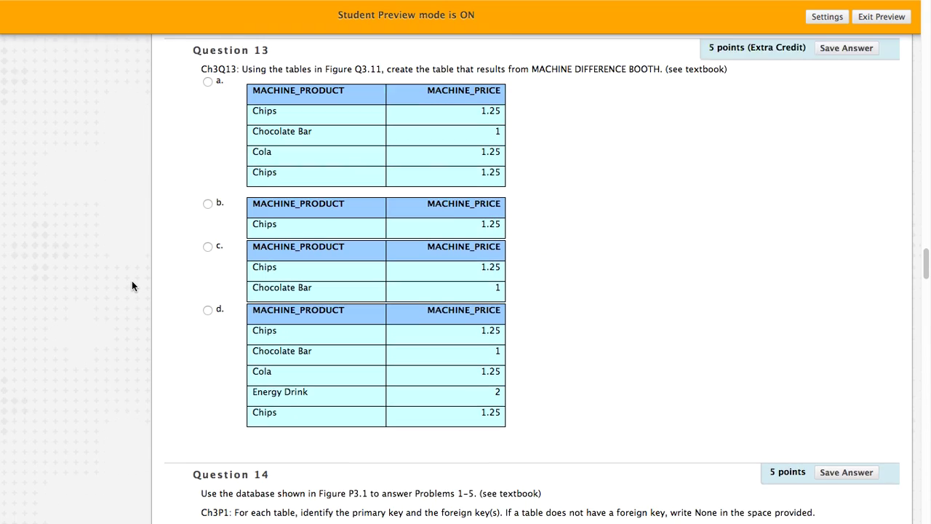
{"action": "scroll", "coordinate": [131, 286], "scroll_direction": "down", "scroll_amount": 2}
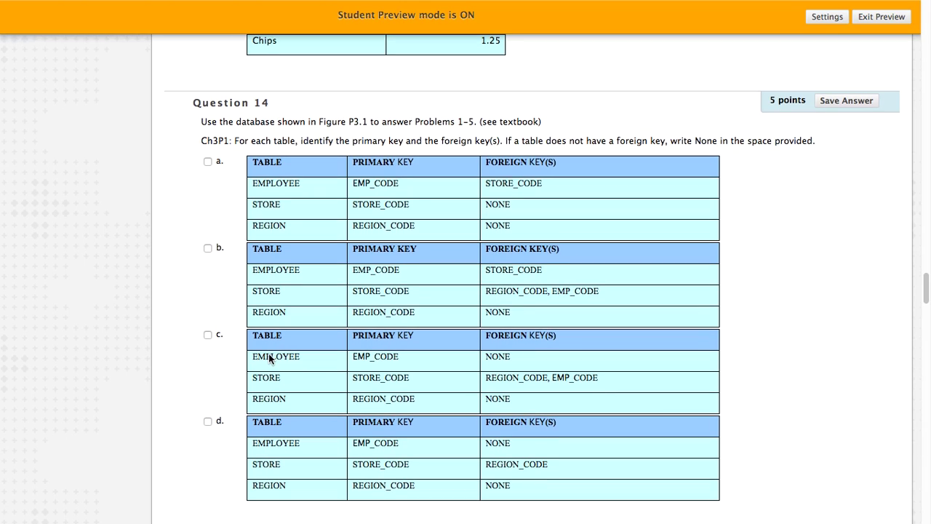
{"action": "scroll", "coordinate": [269, 355], "scroll_direction": "down", "scroll_amount": 2}
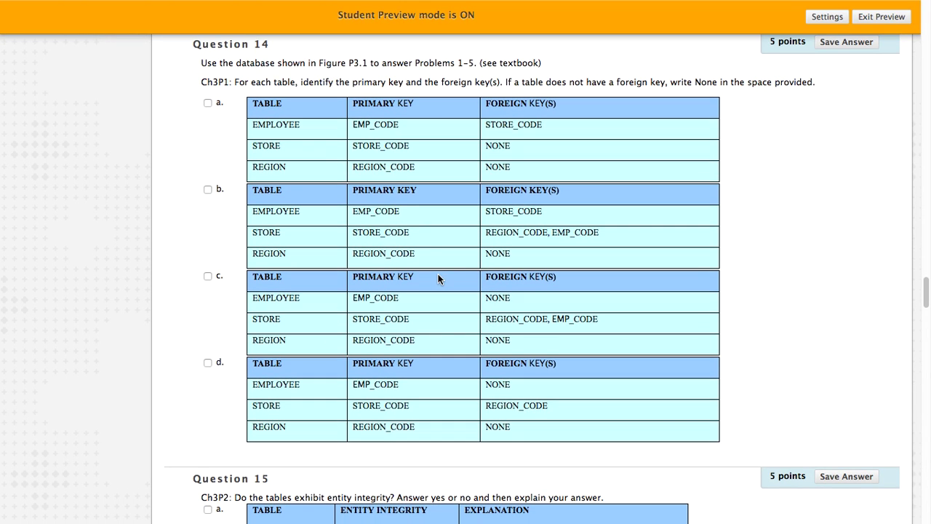
Examine the entity integrity options of Question 15 and the referential integrity options of Question 16.
{"action": "scroll", "coordinate": [525, 279], "scroll_direction": "down", "scroll_amount": 5}
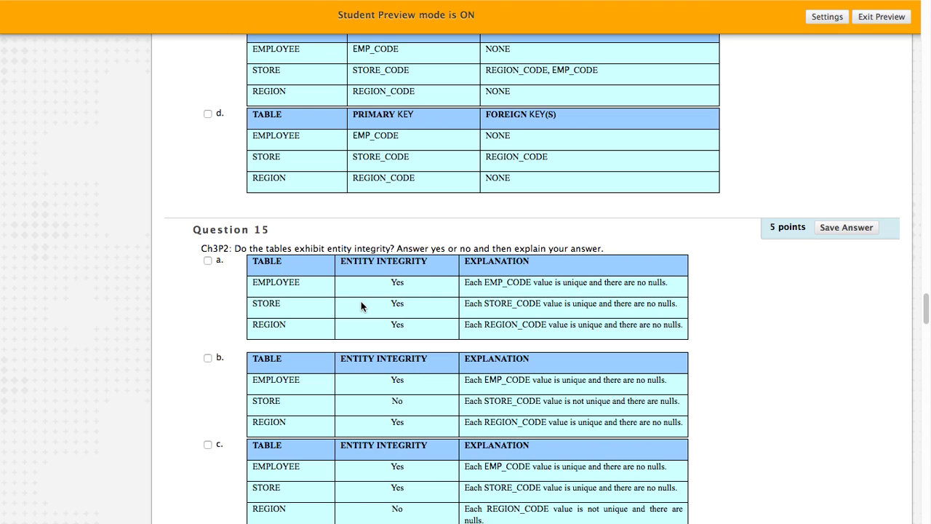
{"action": "scroll", "coordinate": [361, 305], "scroll_direction": "down", "scroll_amount": 8}
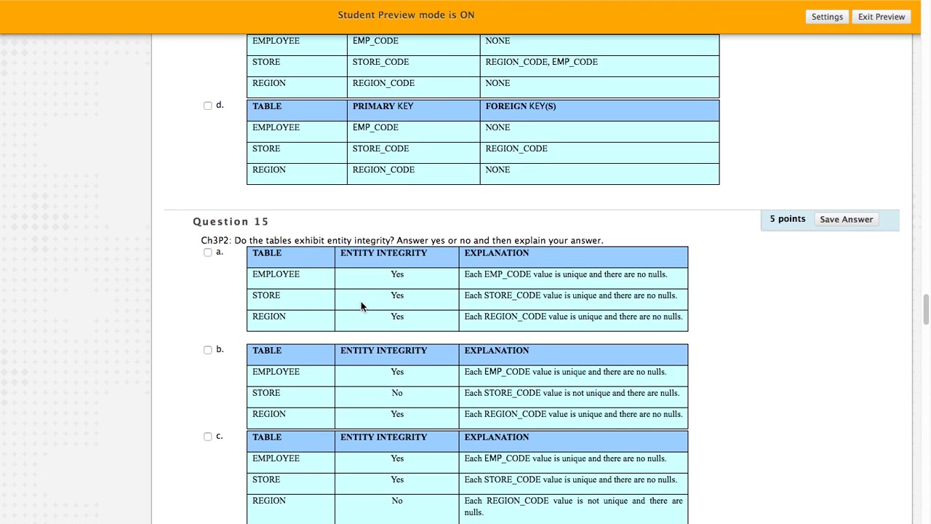
{"action": "scroll", "coordinate": [361, 305], "scroll_direction": "down", "scroll_amount": 1}
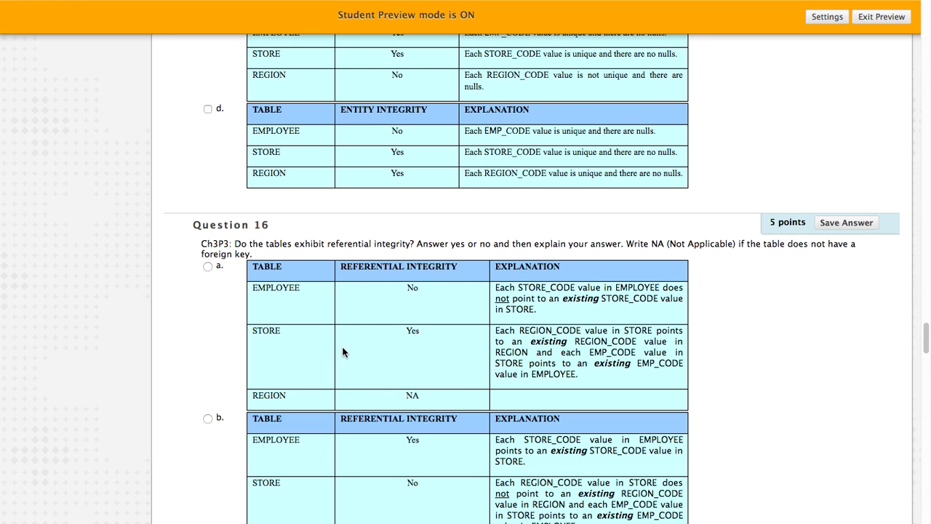
{"action": "scroll", "coordinate": [342, 352], "scroll_direction": "down", "scroll_amount": 3}
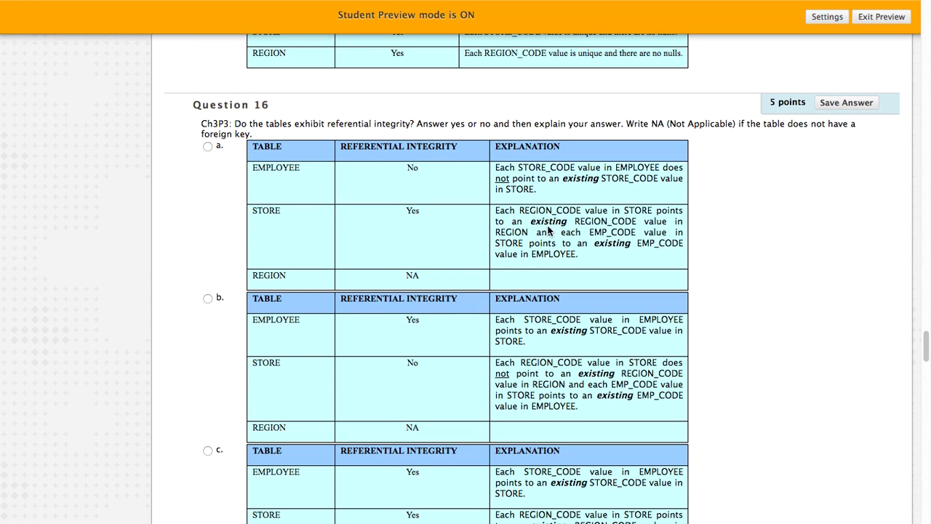
{"action": "scroll", "coordinate": [551, 272], "scroll_direction": "down", "scroll_amount": 2}
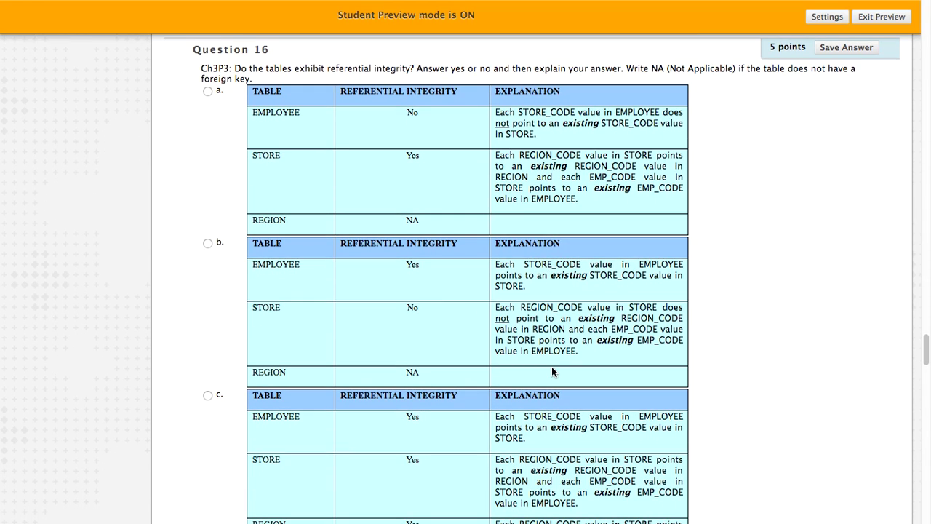
{"action": "scroll", "coordinate": [551, 371], "scroll_direction": "down", "scroll_amount": 2}
{"action": "scroll", "coordinate": [552, 371], "scroll_direction": "down", "scroll_amount": 3}
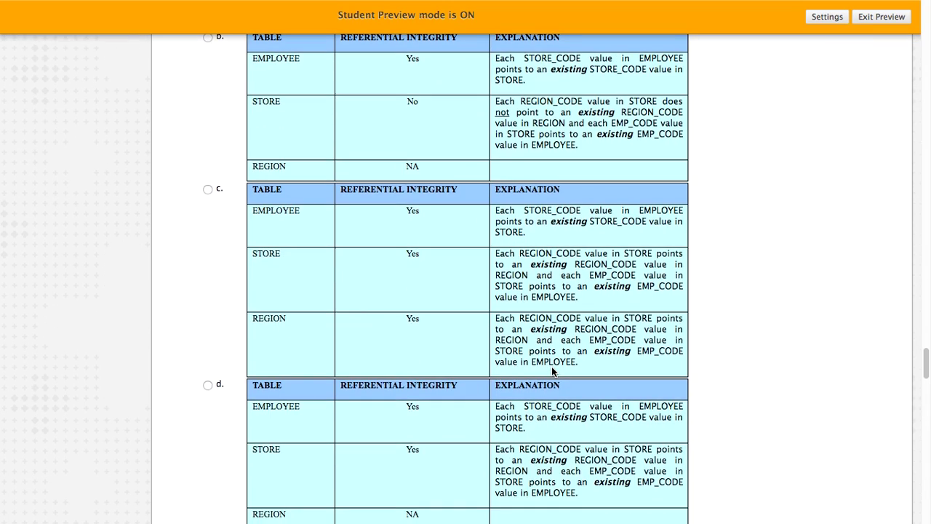
Read the STORE–REGION relationship options in Question 17 and the Question 18 upload instructions, and revisit Questions 15 and 16.
{"action": "scroll", "coordinate": [551, 366], "scroll_direction": "down", "scroll_amount": 7}
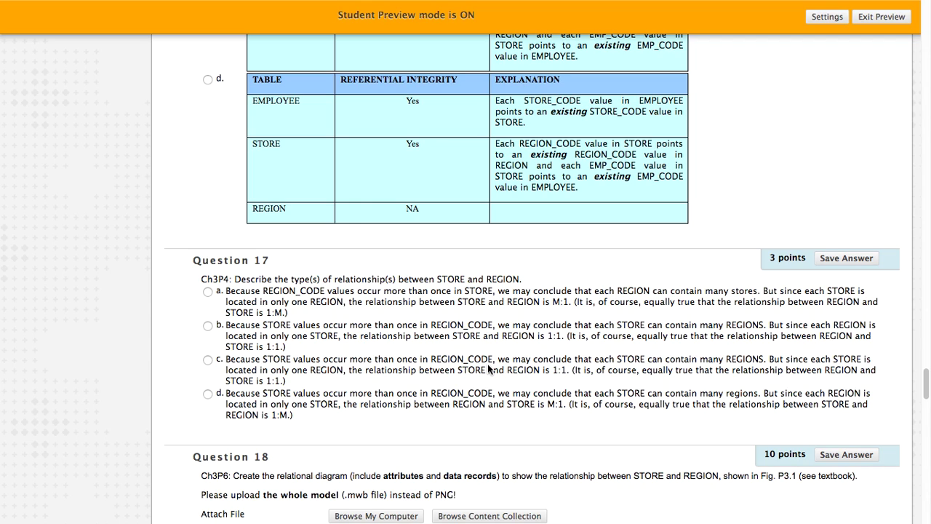
{"action": "scroll", "coordinate": [489, 369], "scroll_direction": "up", "scroll_amount": 3}
{"action": "scroll", "coordinate": [489, 370], "scroll_direction": "down", "scroll_amount": 10}
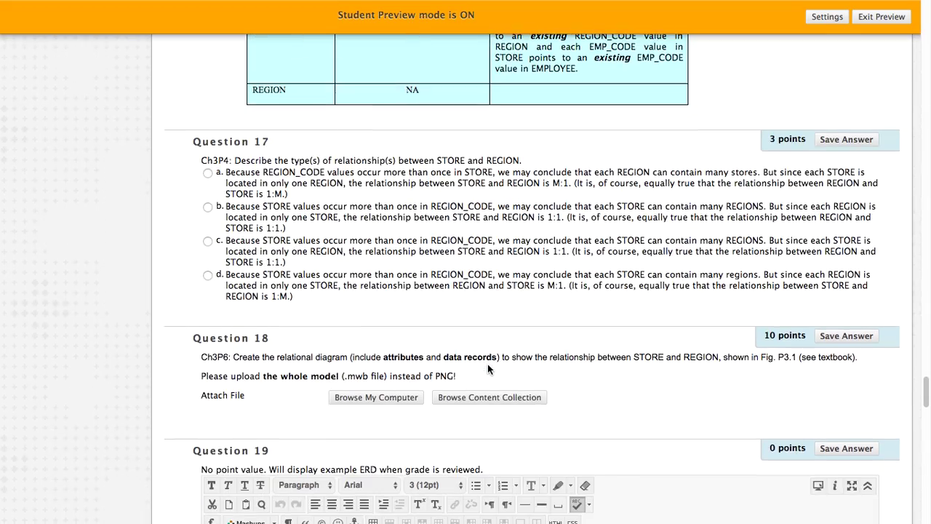
{"action": "scroll", "coordinate": [489, 370], "scroll_direction": "up", "scroll_amount": 15}
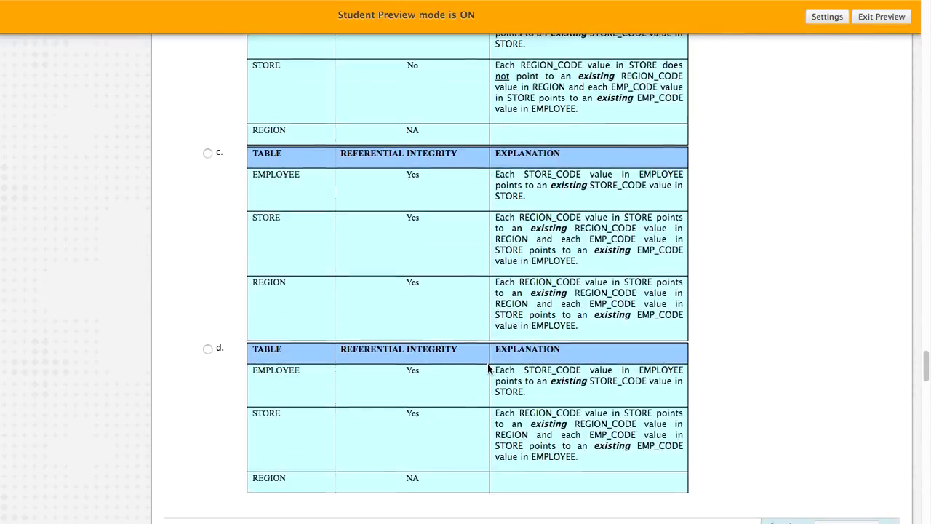
{"action": "scroll", "coordinate": [487, 375], "scroll_direction": "up", "scroll_amount": 7}
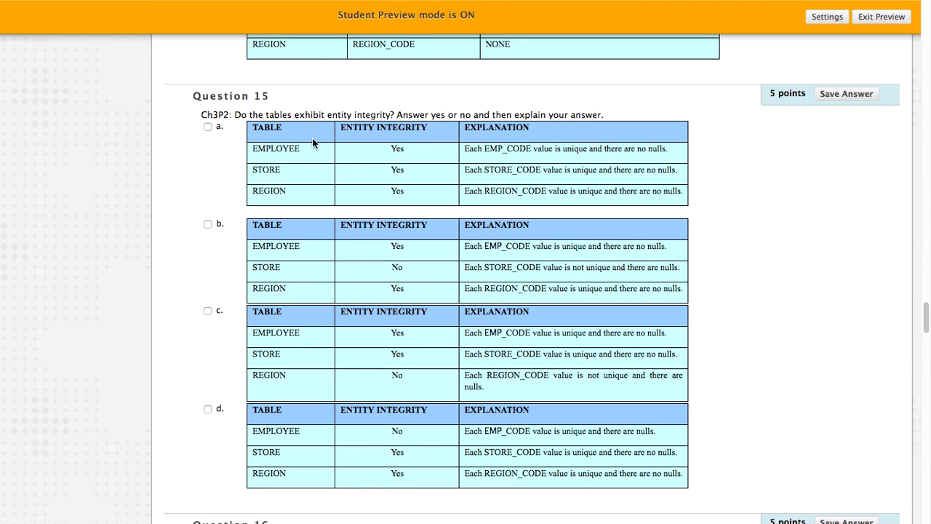
{"action": "scroll", "coordinate": [396, 371], "scroll_direction": "down", "scroll_amount": 5}
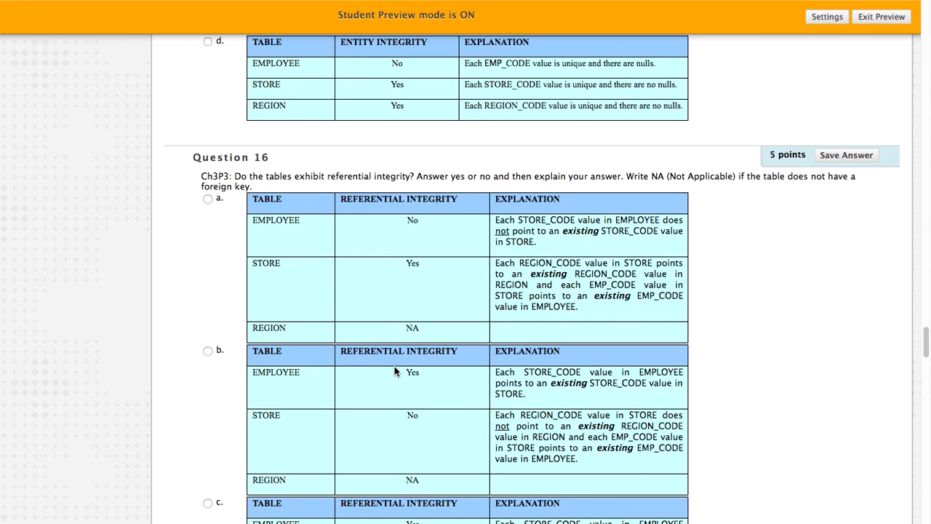
{"action": "scroll", "coordinate": [394, 366], "scroll_direction": "down", "scroll_amount": 1}
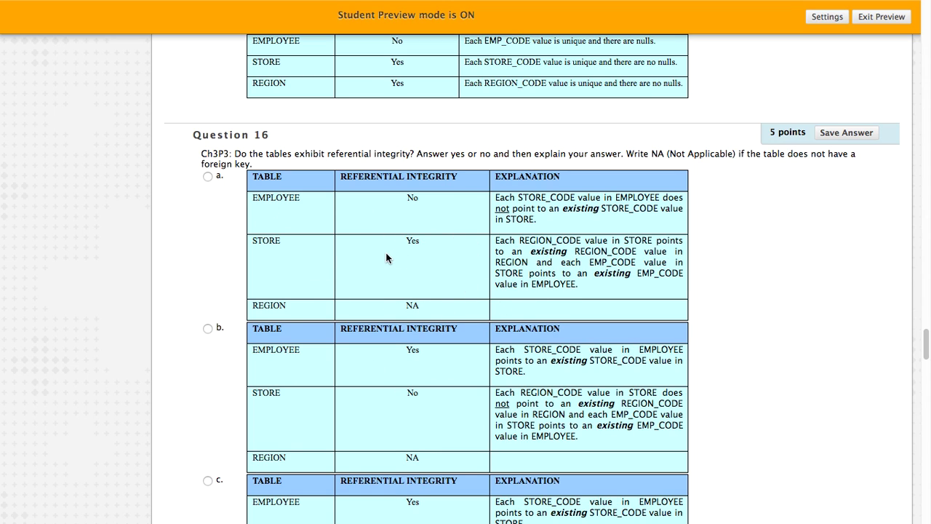
Skim Questions 16 to 19 of the A2 test, then go back through the earlier questions to the test information.
{"action": "scroll", "coordinate": [385, 254], "scroll_direction": "down", "scroll_amount": 3}
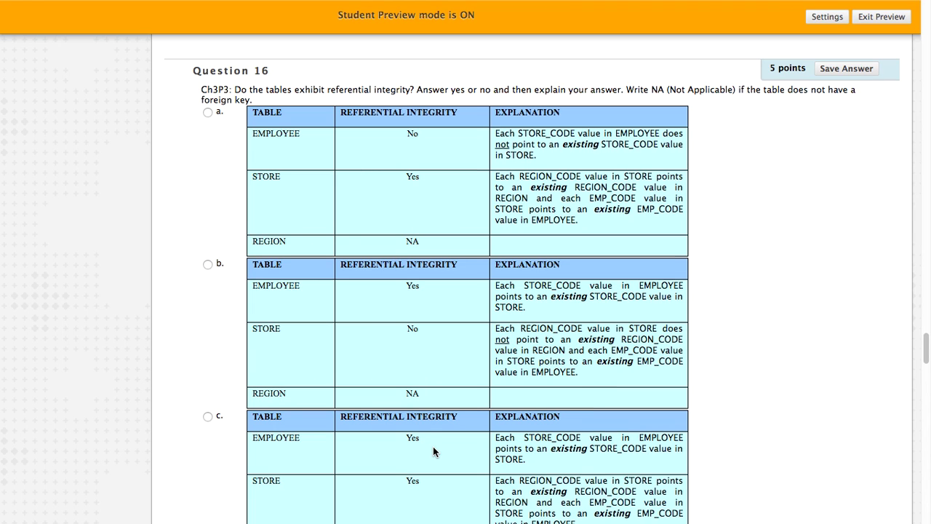
{"action": "scroll", "coordinate": [433, 449], "scroll_direction": "down", "scroll_amount": 15}
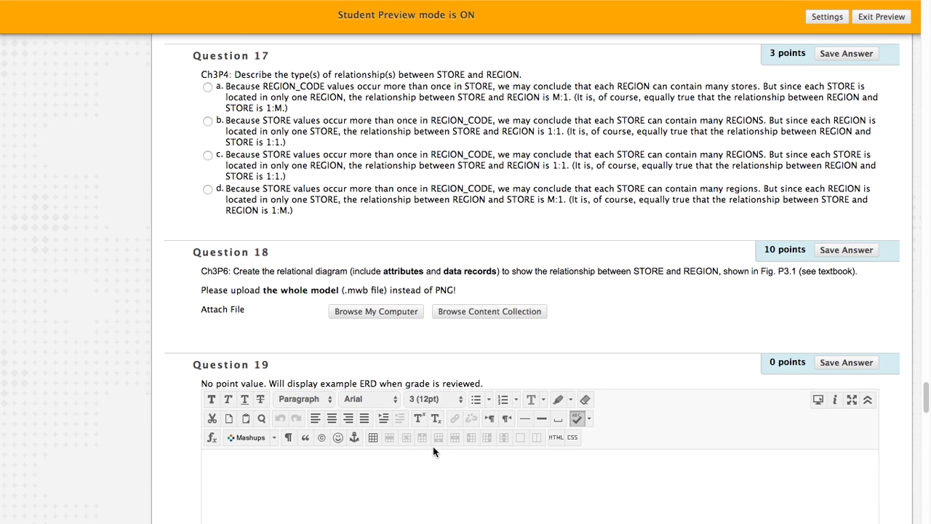
{"action": "scroll", "coordinate": [432, 446], "scroll_direction": "down", "scroll_amount": 20}
{"action": "scroll", "coordinate": [433, 454], "scroll_direction": "up", "scroll_amount": 20}
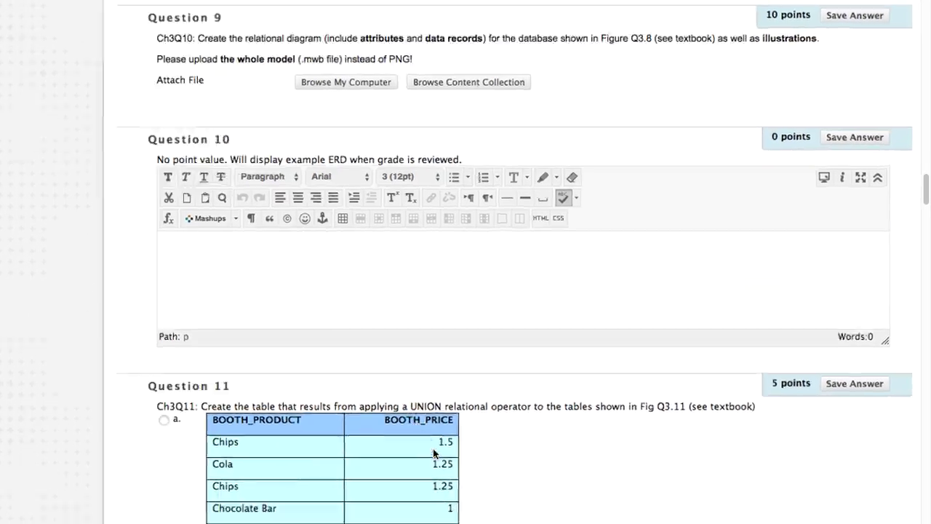
{"action": "scroll", "coordinate": [434, 452], "scroll_direction": "up", "scroll_amount": 15}
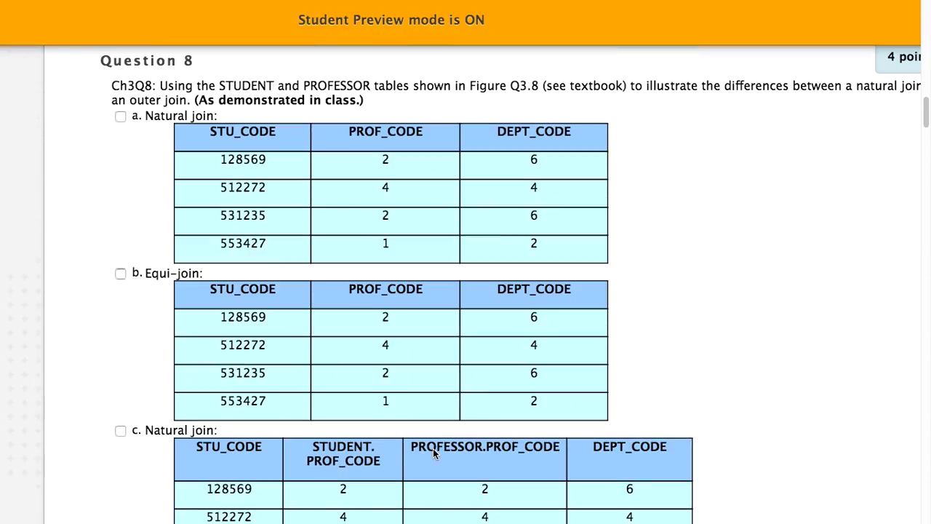
{"action": "scroll", "coordinate": [773, 256], "scroll_direction": "up", "scroll_amount": 20}
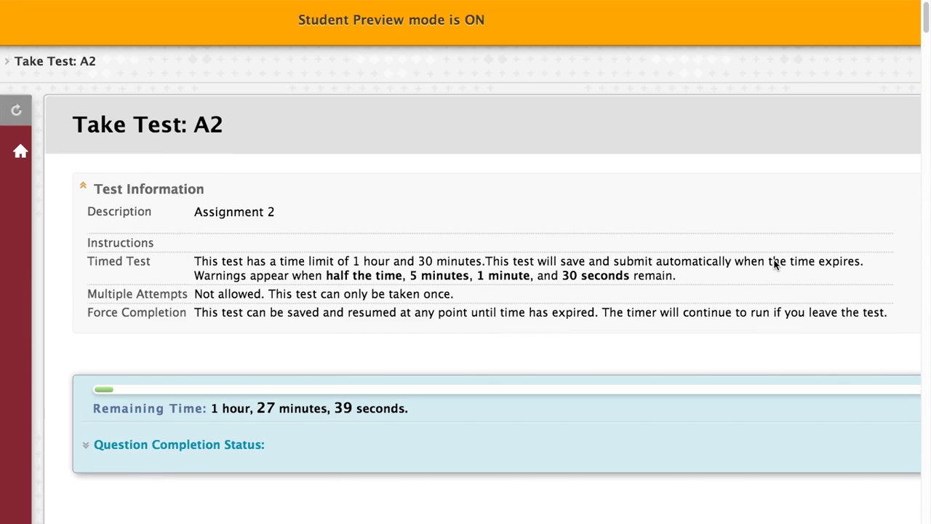
Leave the A2 test and open the Announcements page of the LIS 2780 Database Concepts course.
{"action": "scroll", "coordinate": [774, 264], "scroll_direction": "left", "scroll_amount": 5}
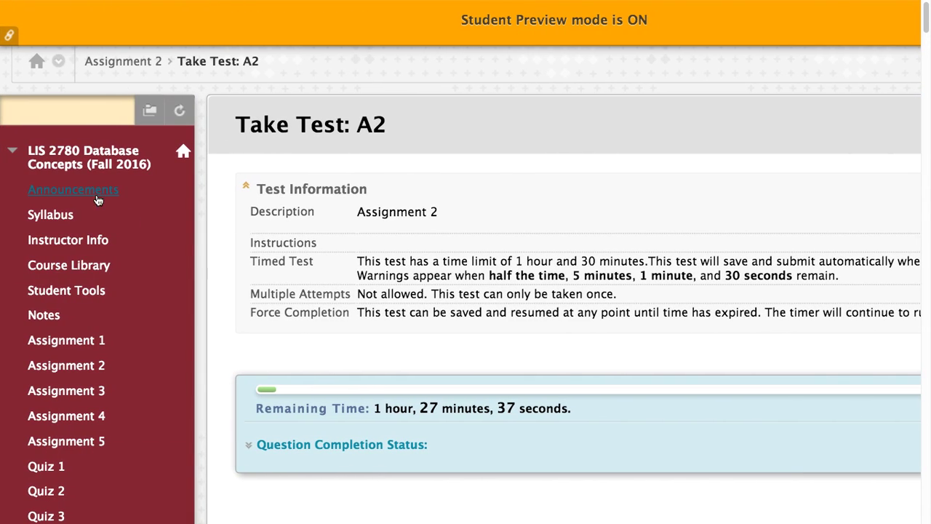
{"action": "left_click", "coordinate": [98, 197]}
{"action": "left_click", "coordinate": [571, 186]}
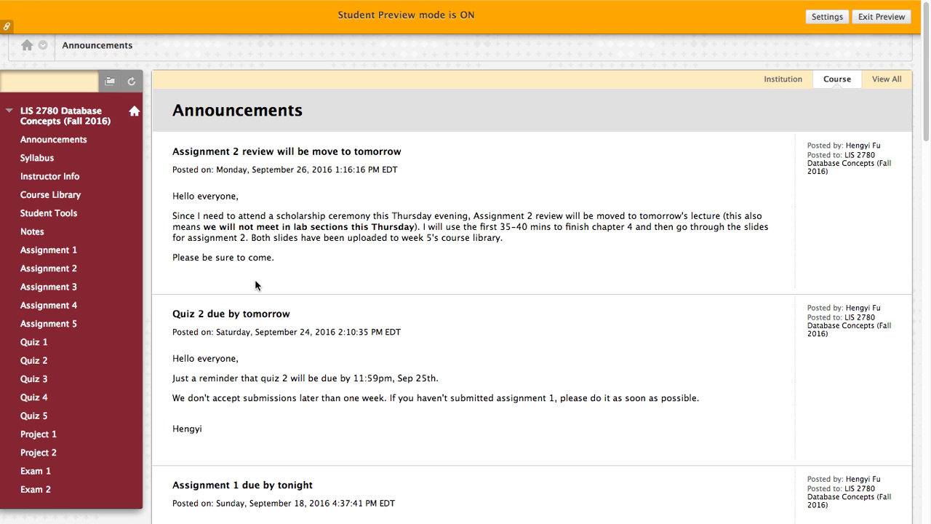
{"action": "scroll", "coordinate": [41, 393], "scroll_direction": "down", "scroll_amount": 1}
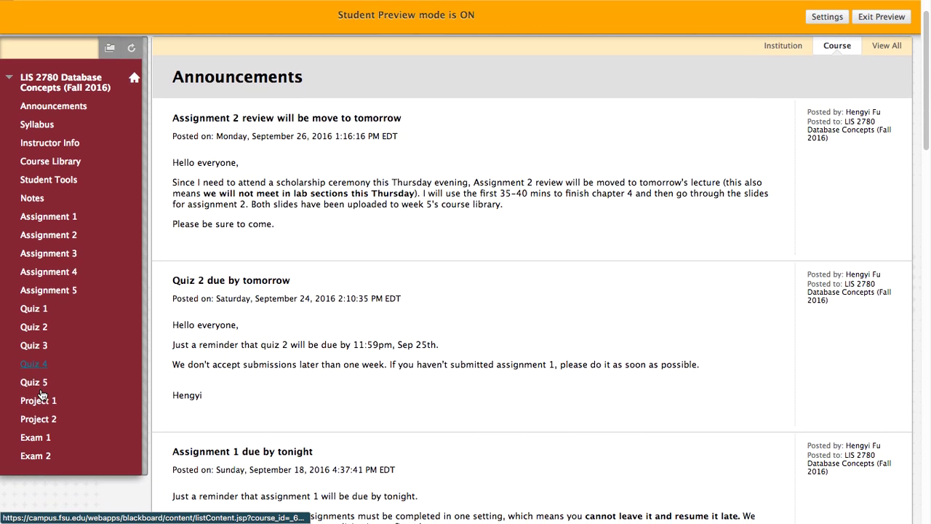
{"action": "scroll", "coordinate": [373, 362], "scroll_direction": "up", "scroll_amount": 1}
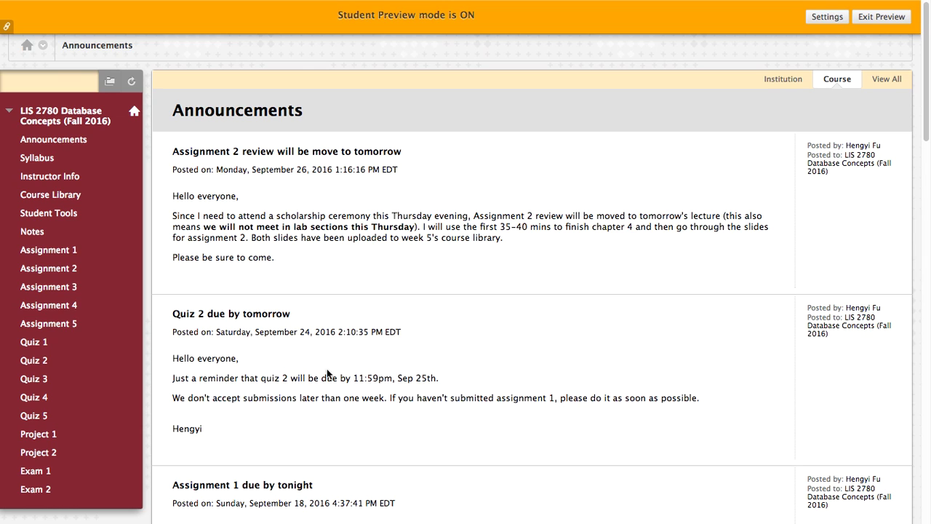
{"action": "scroll", "coordinate": [286, 411], "scroll_direction": "down", "scroll_amount": 1}
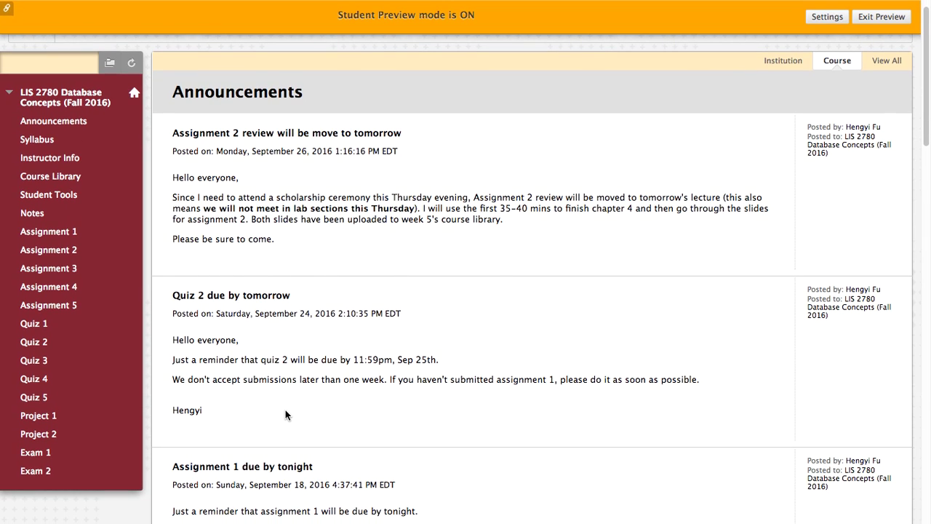
{"action": "mouse_move", "coordinate": [390, 6]}
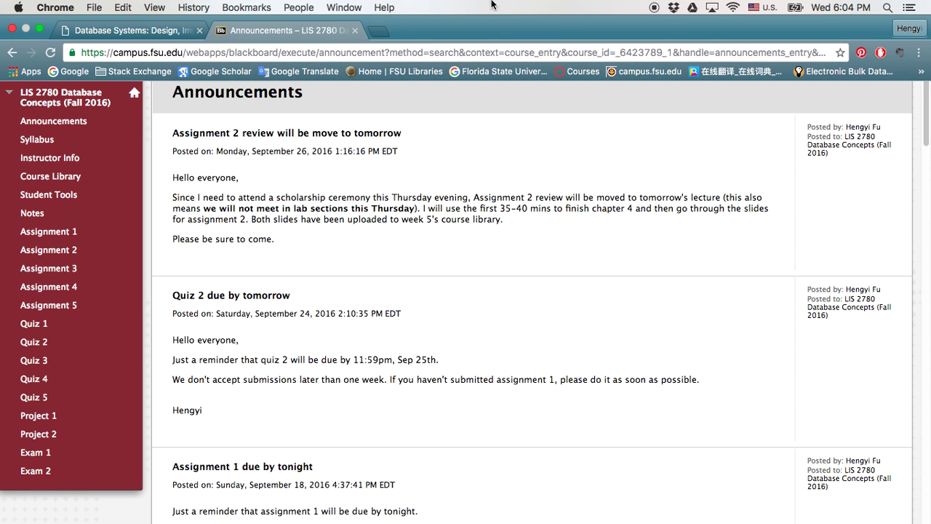